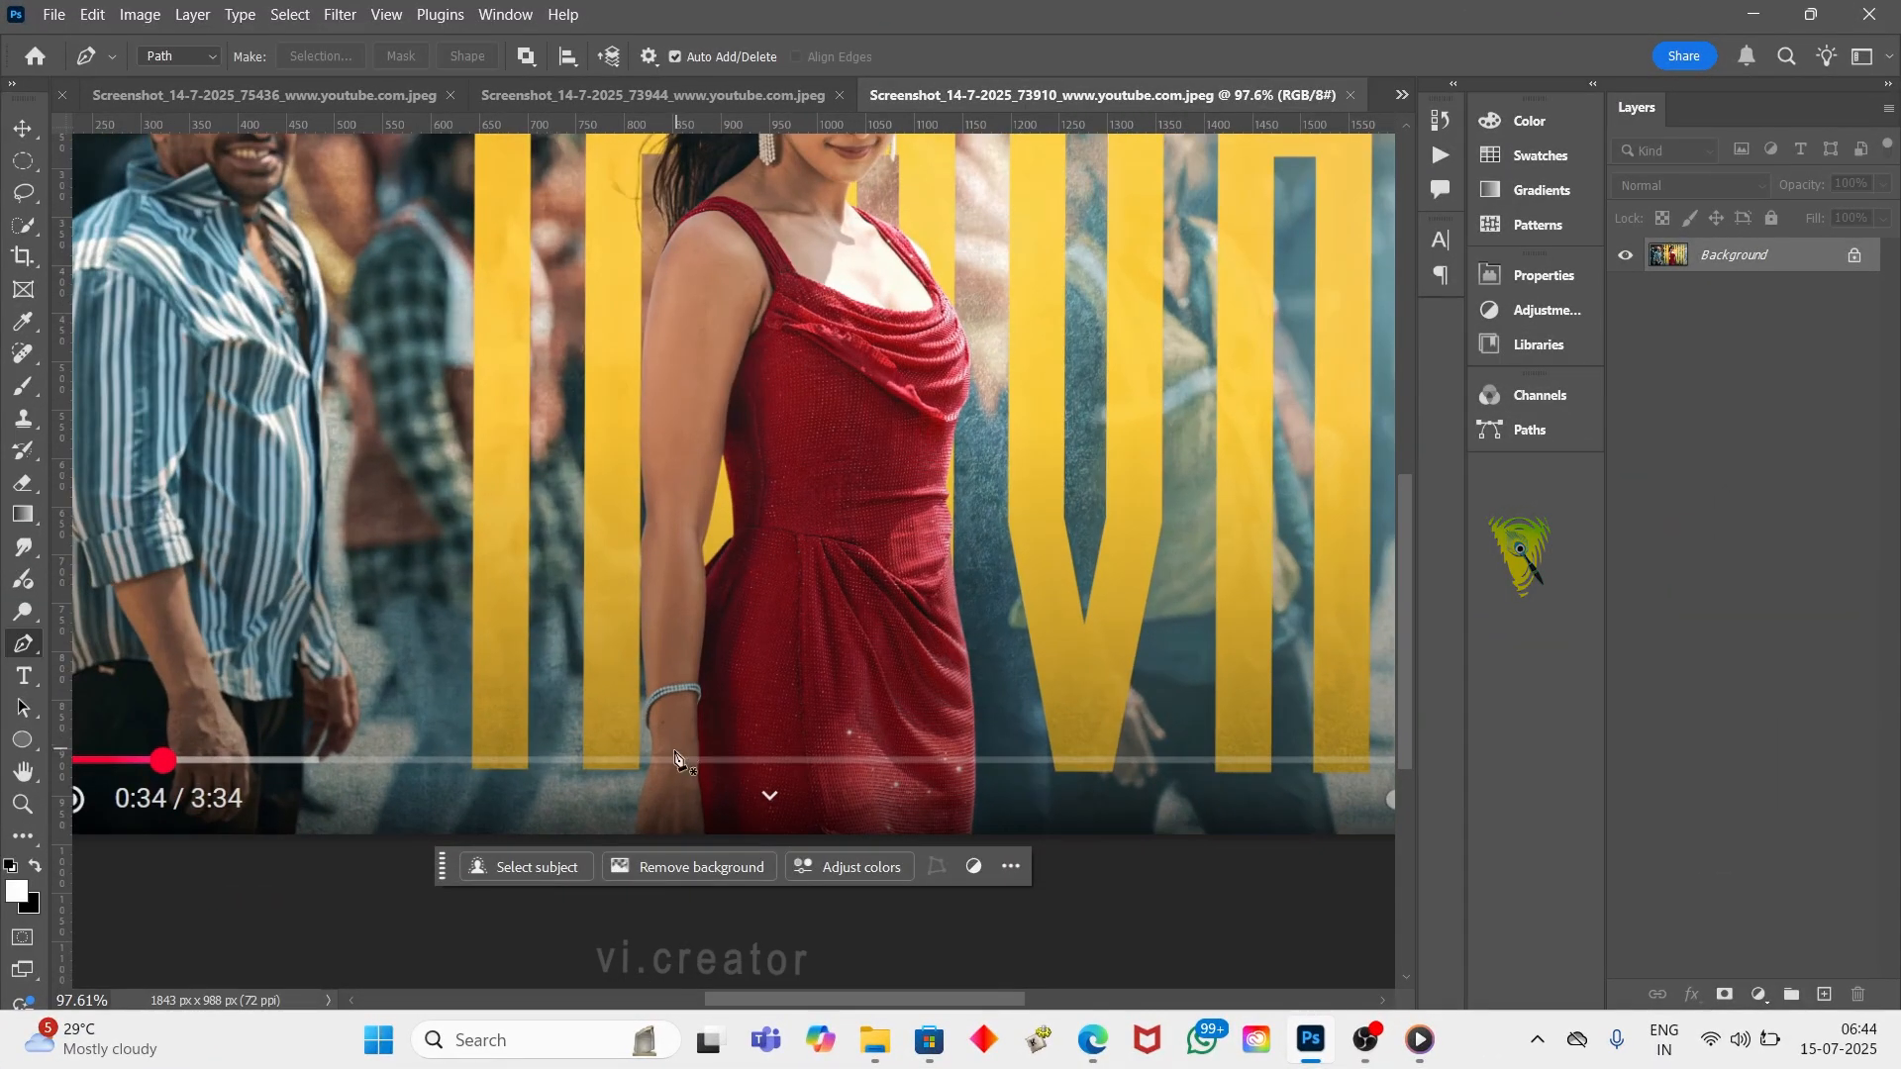
# Start a Pen tool path along the outer edge of the woman's wrist and lower arm
pyautogui.moveTo(654, 747); pyautogui.dragTo(655, 757)
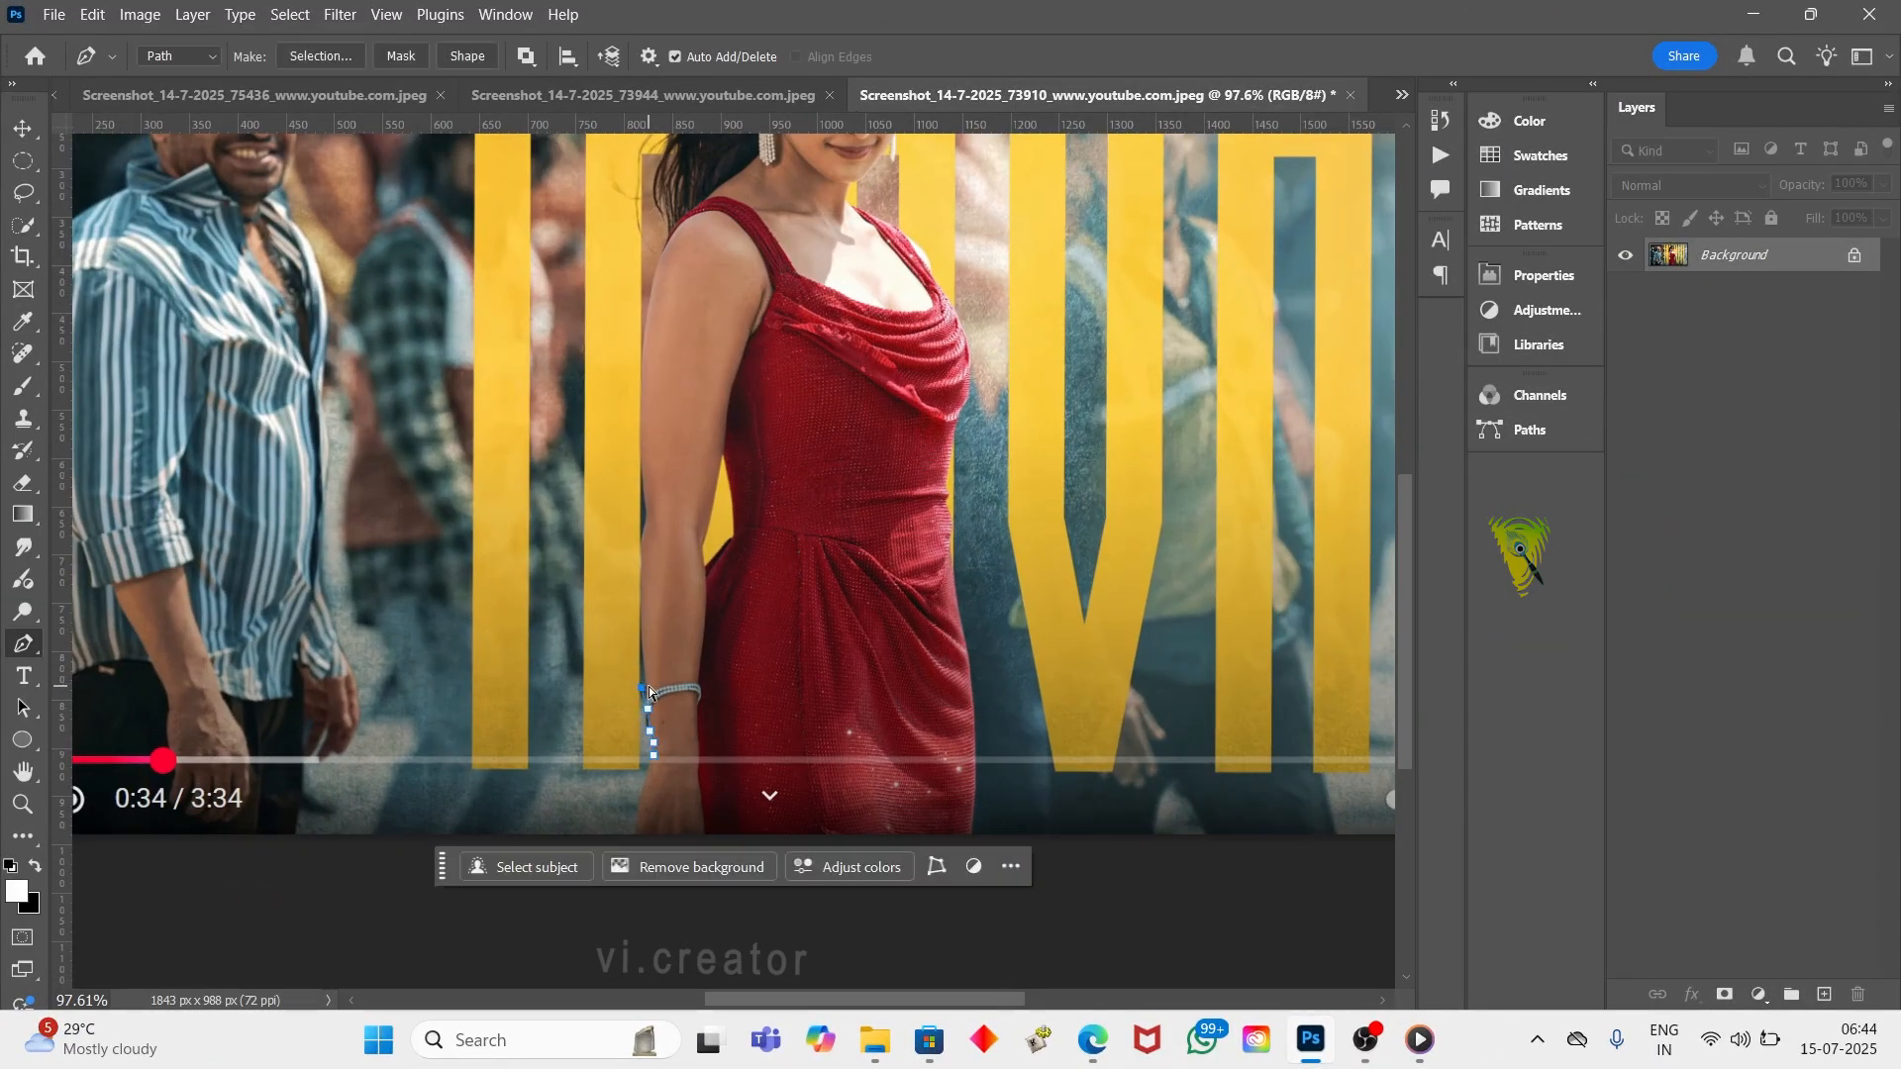
pyautogui.moveTo(646, 670); pyautogui.dragTo(641, 648)
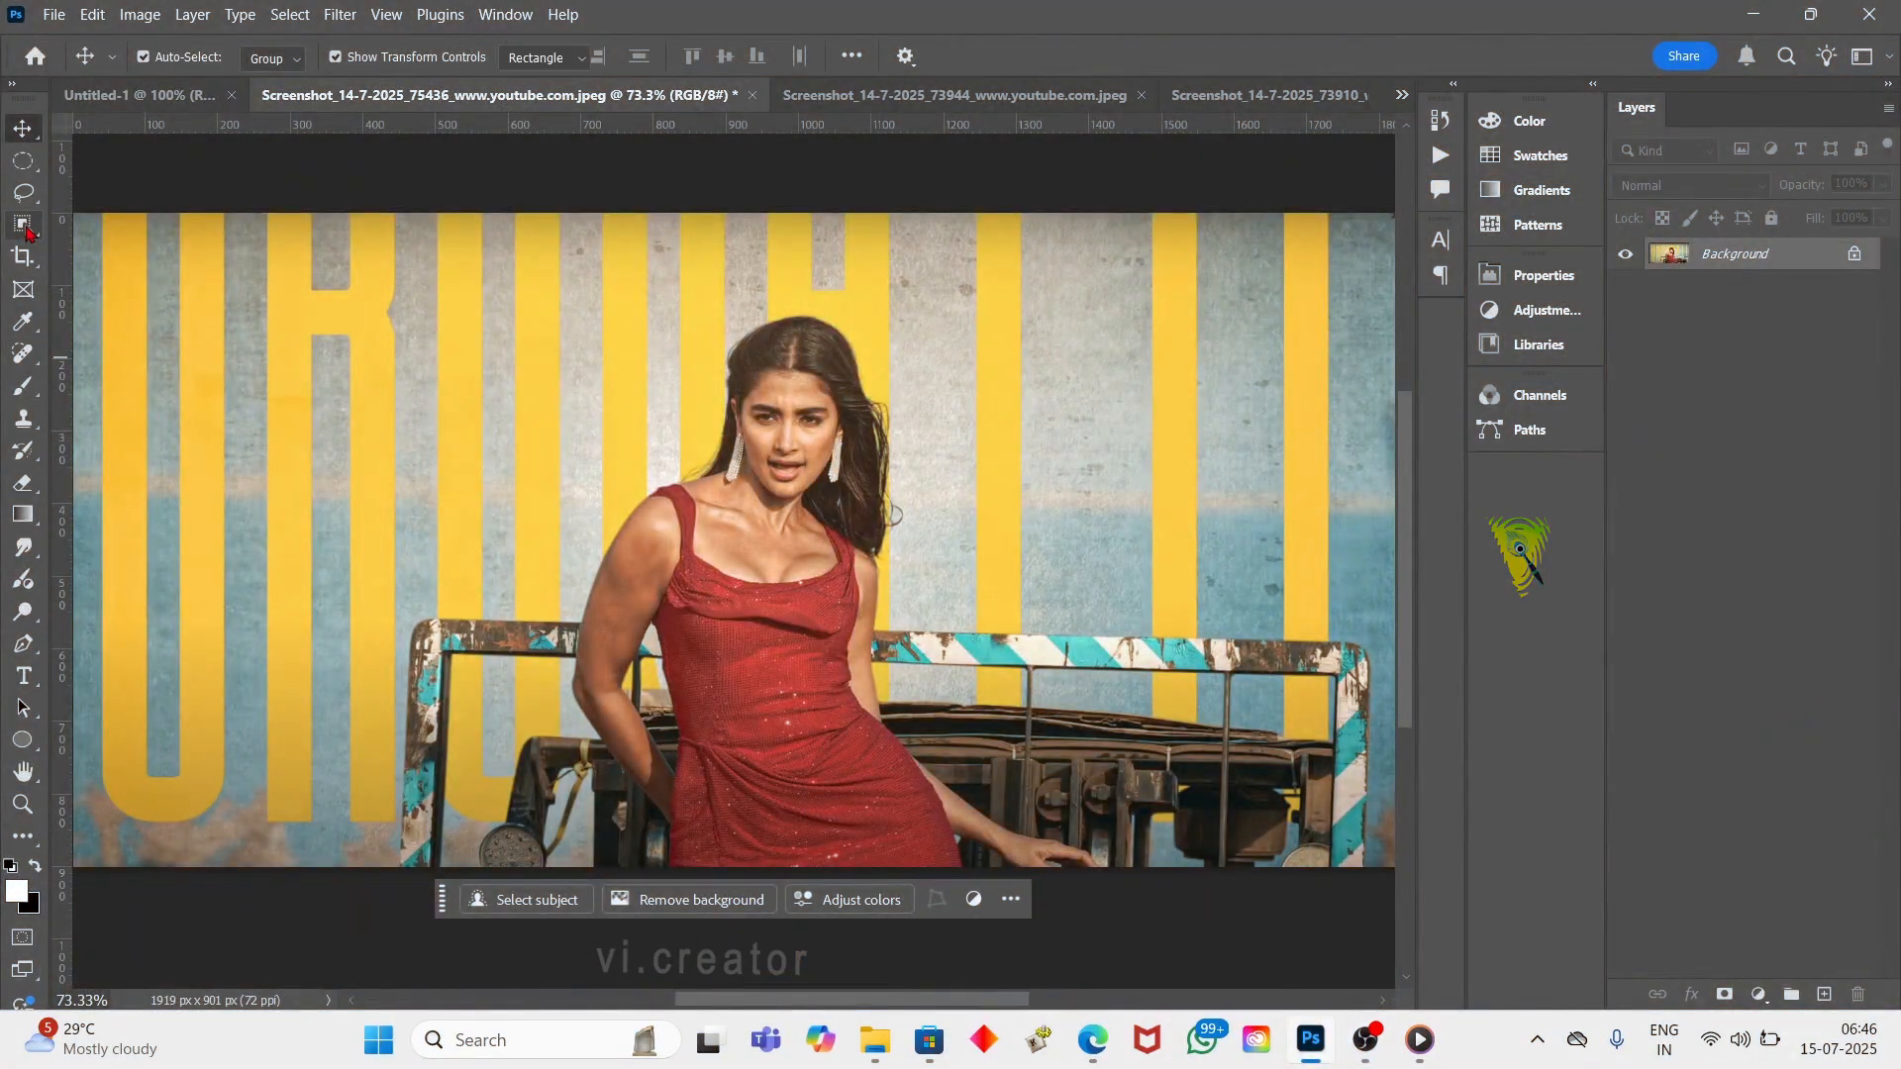
# Select the woman in the red dress in each of the three screenshot documents with the Object Selection tool
pyautogui.click(25, 227)
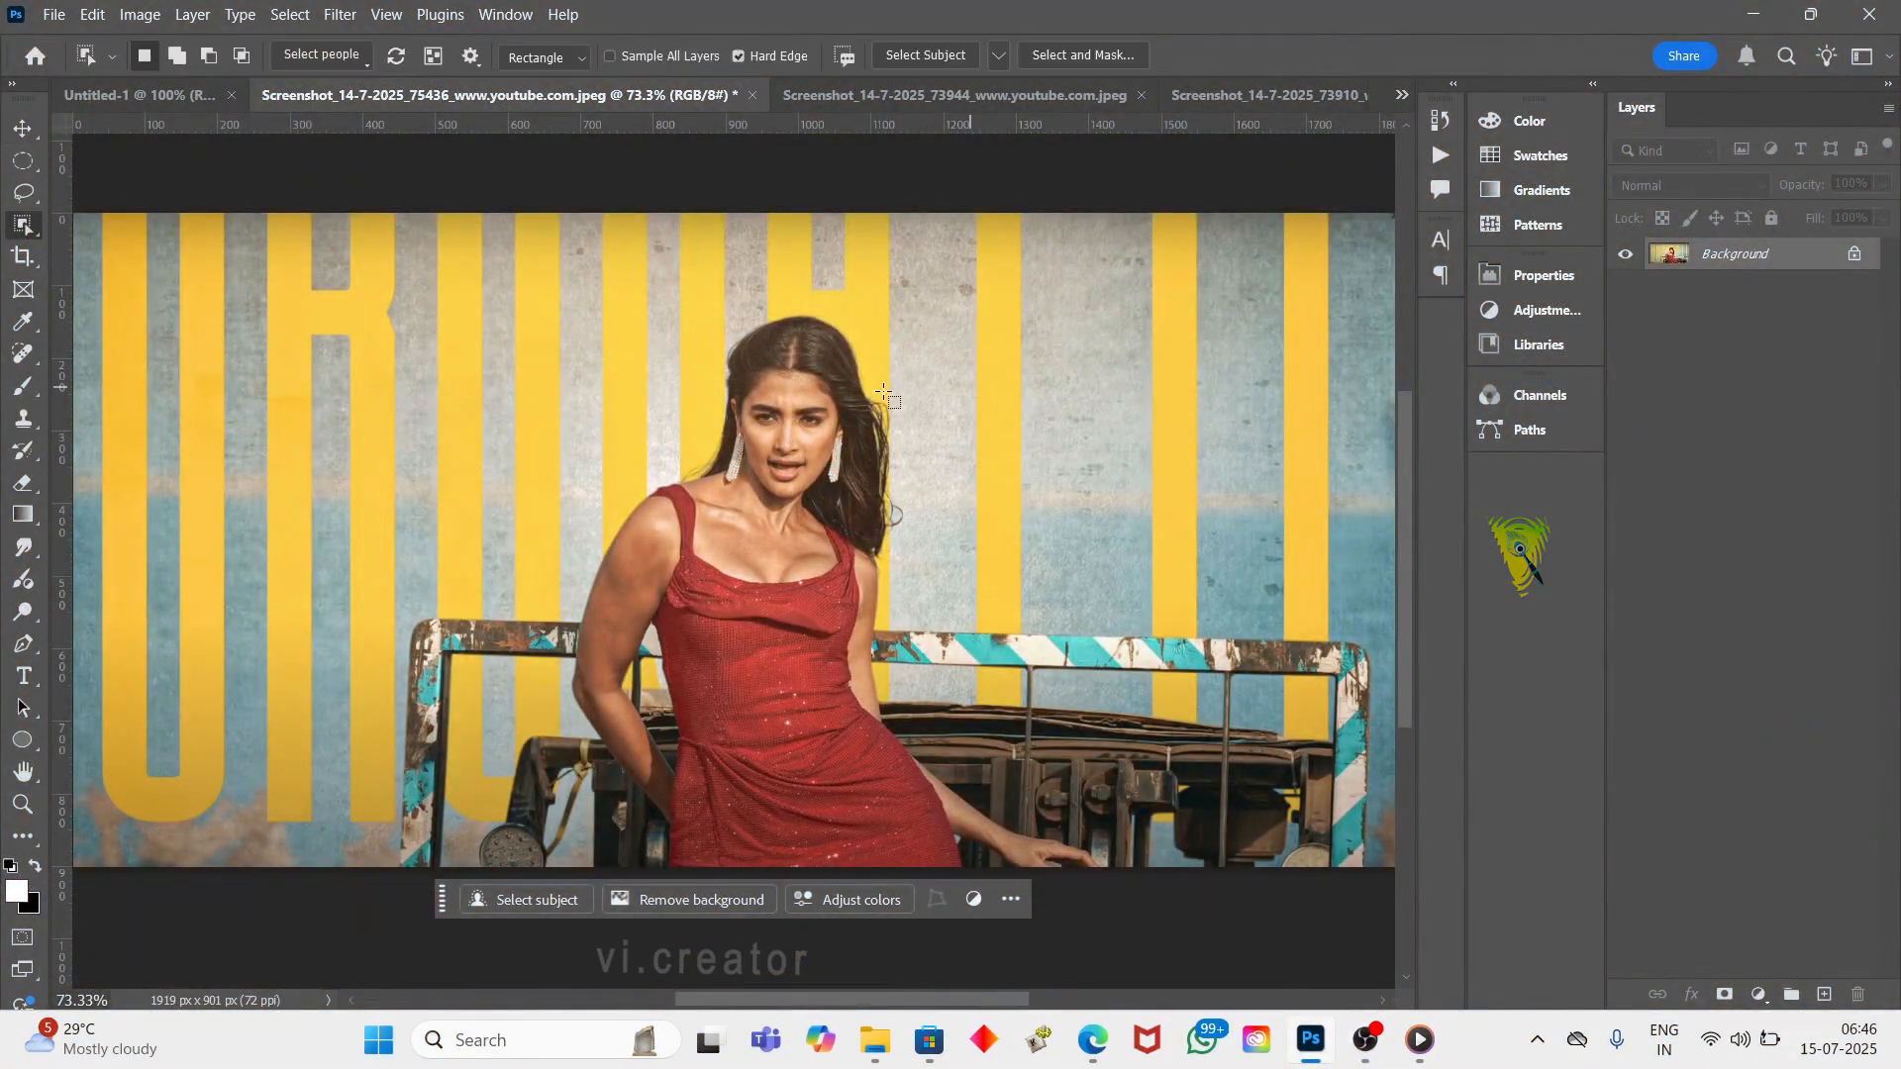
pyautogui.click(732, 344)
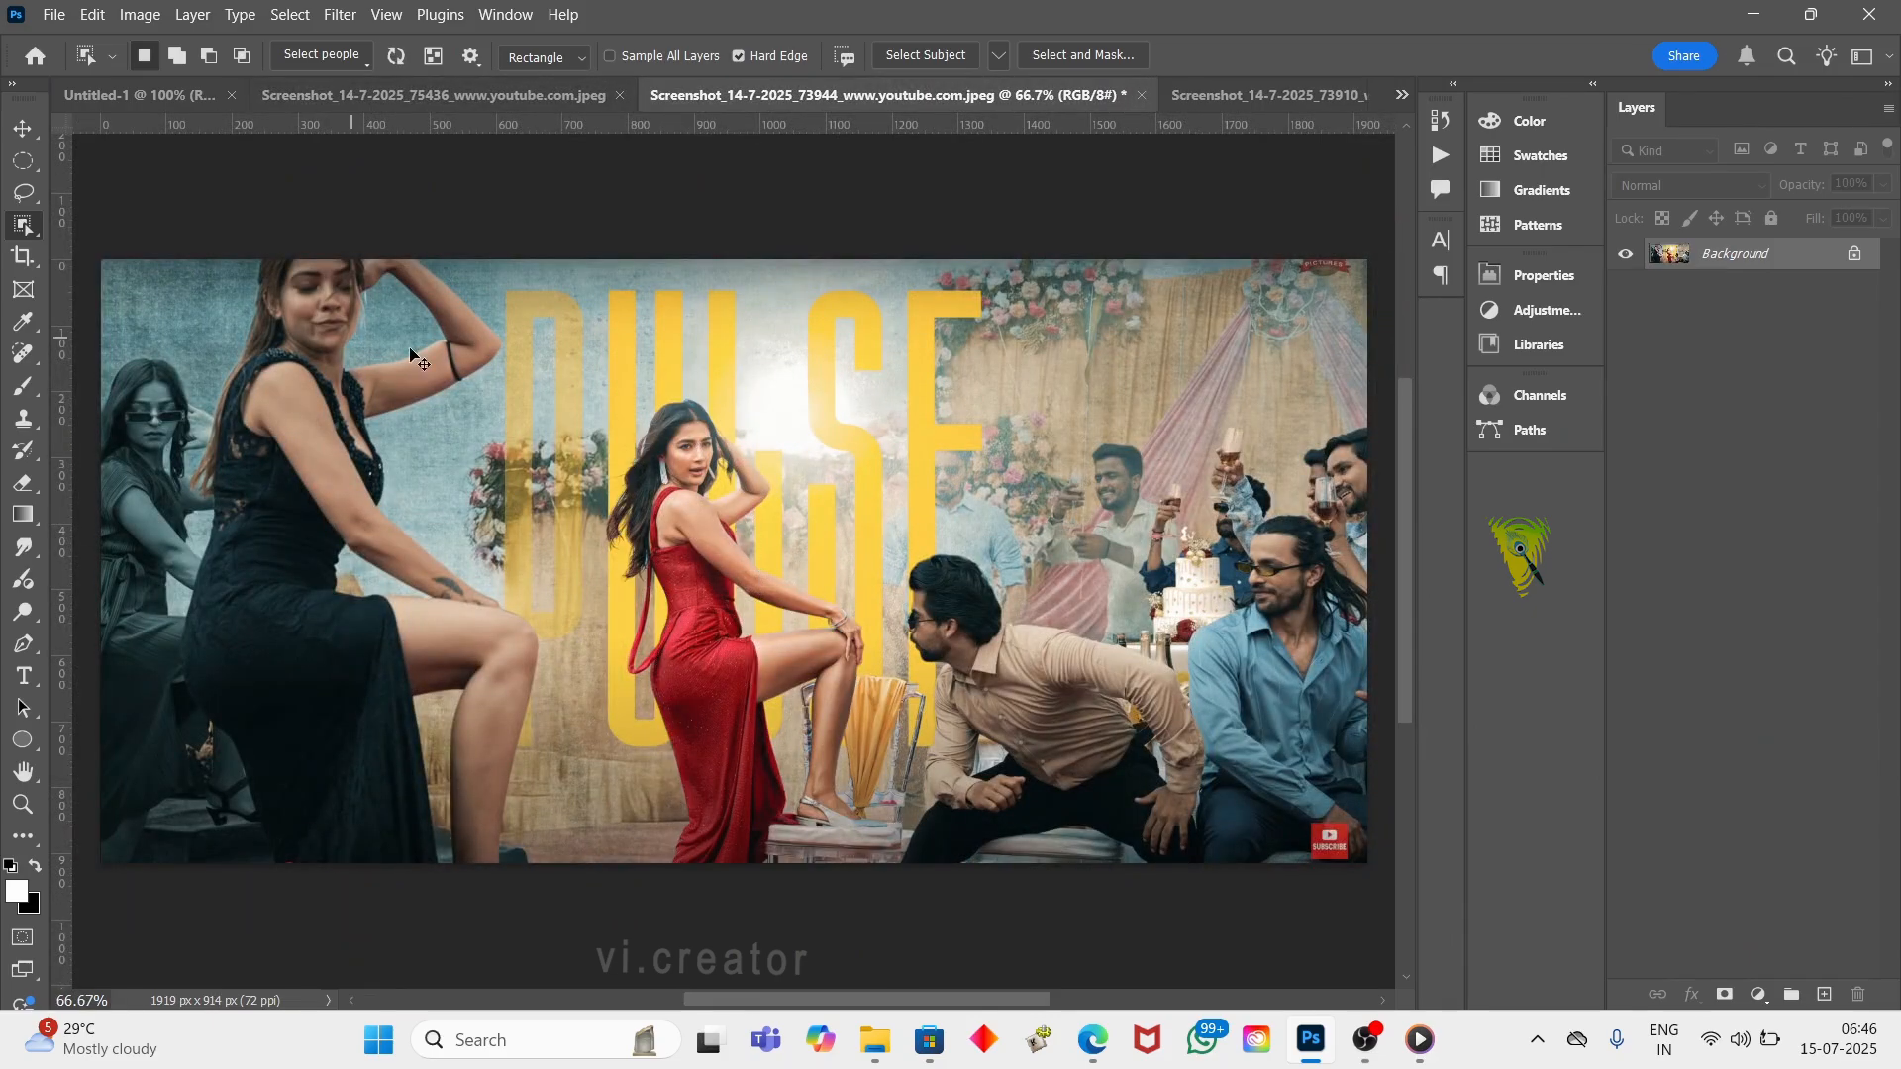
pyautogui.moveTo(656, 417); pyautogui.dragTo(693, 452)
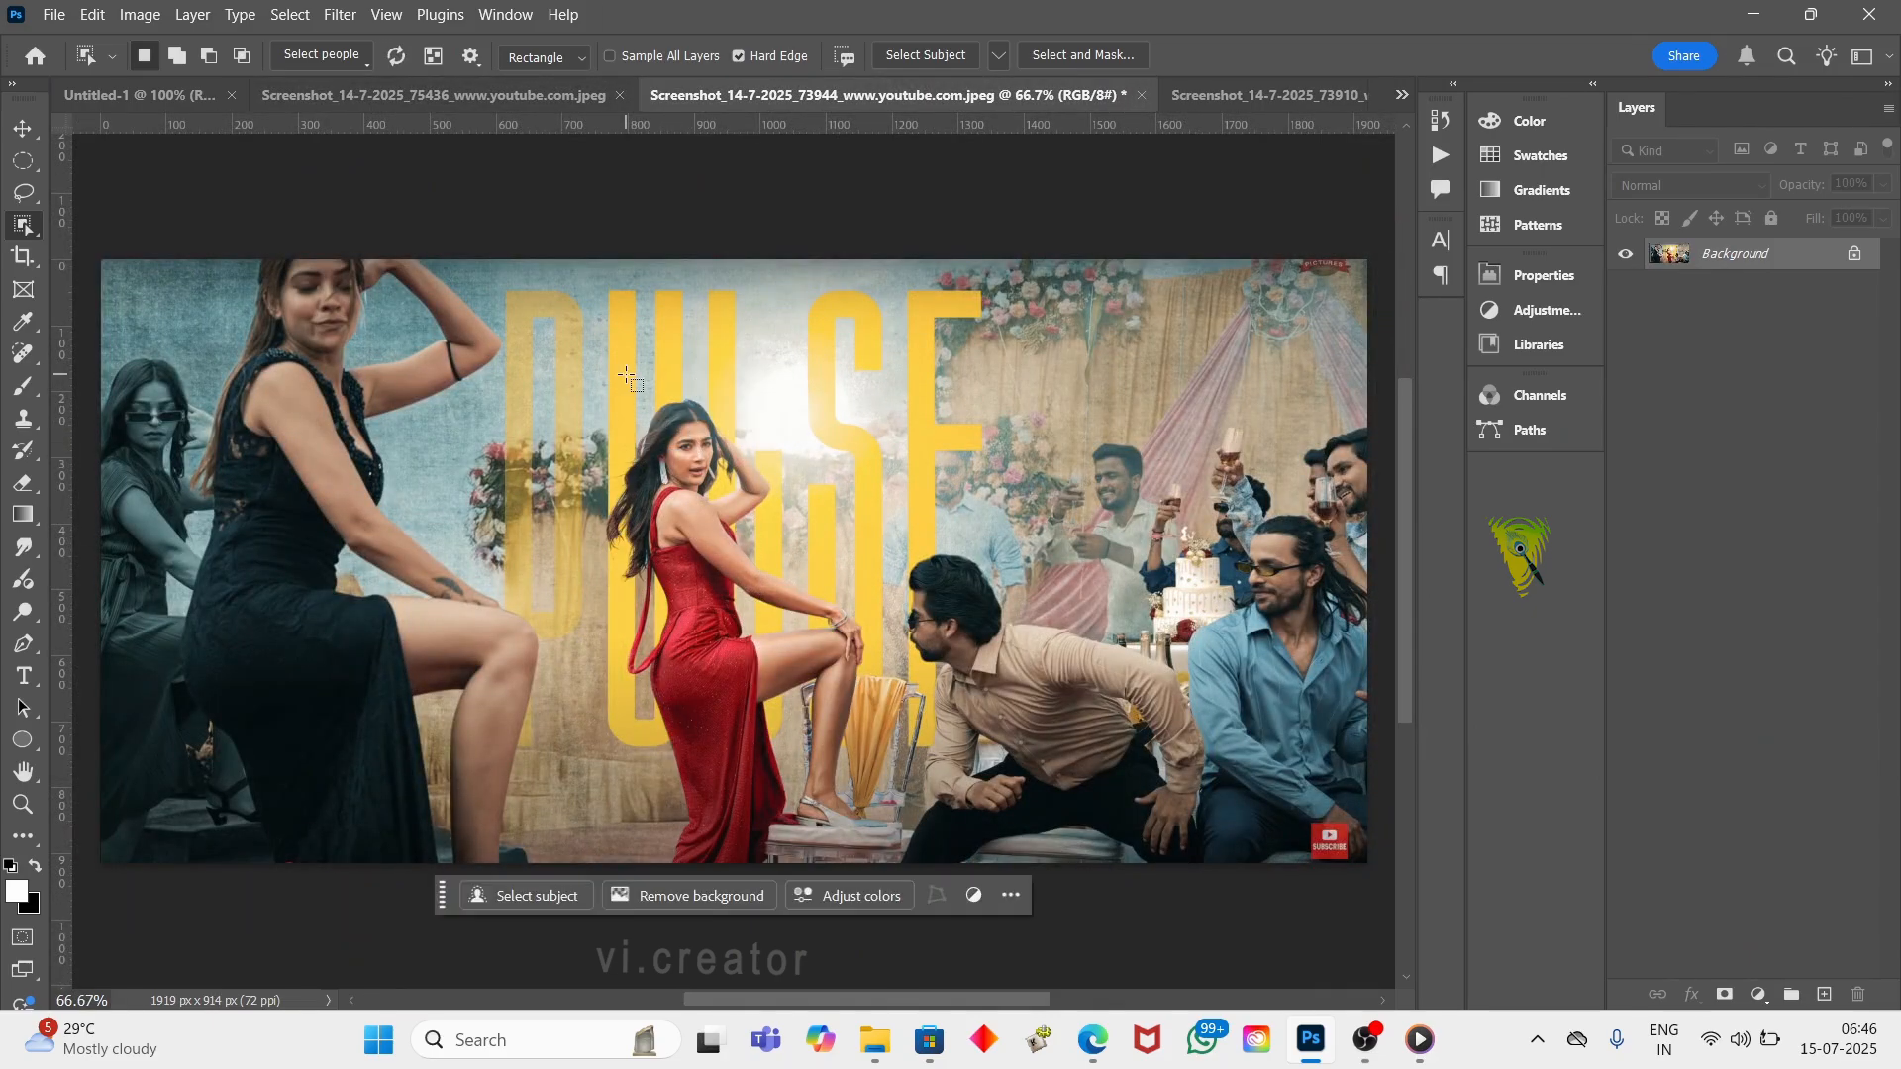
pyautogui.moveTo(628, 374); pyautogui.dragTo(872, 862)
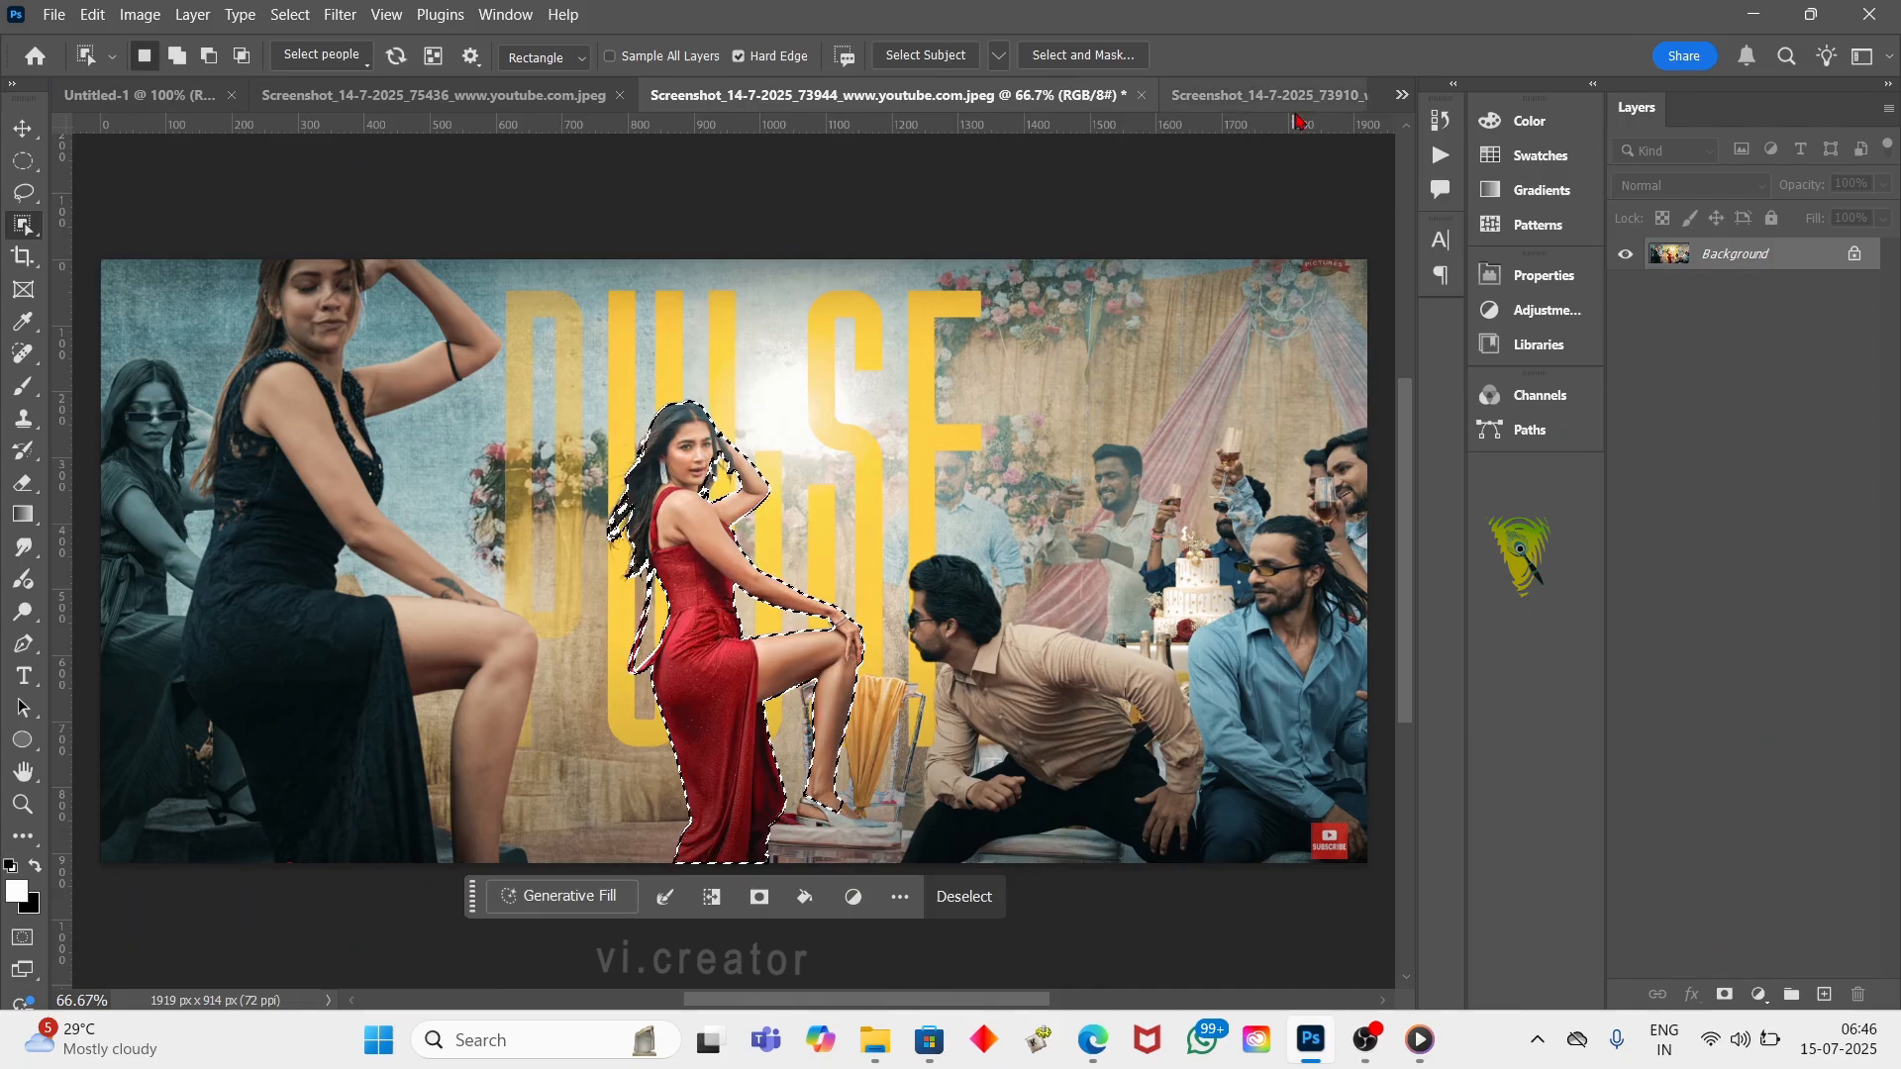
pyautogui.click(1282, 95)
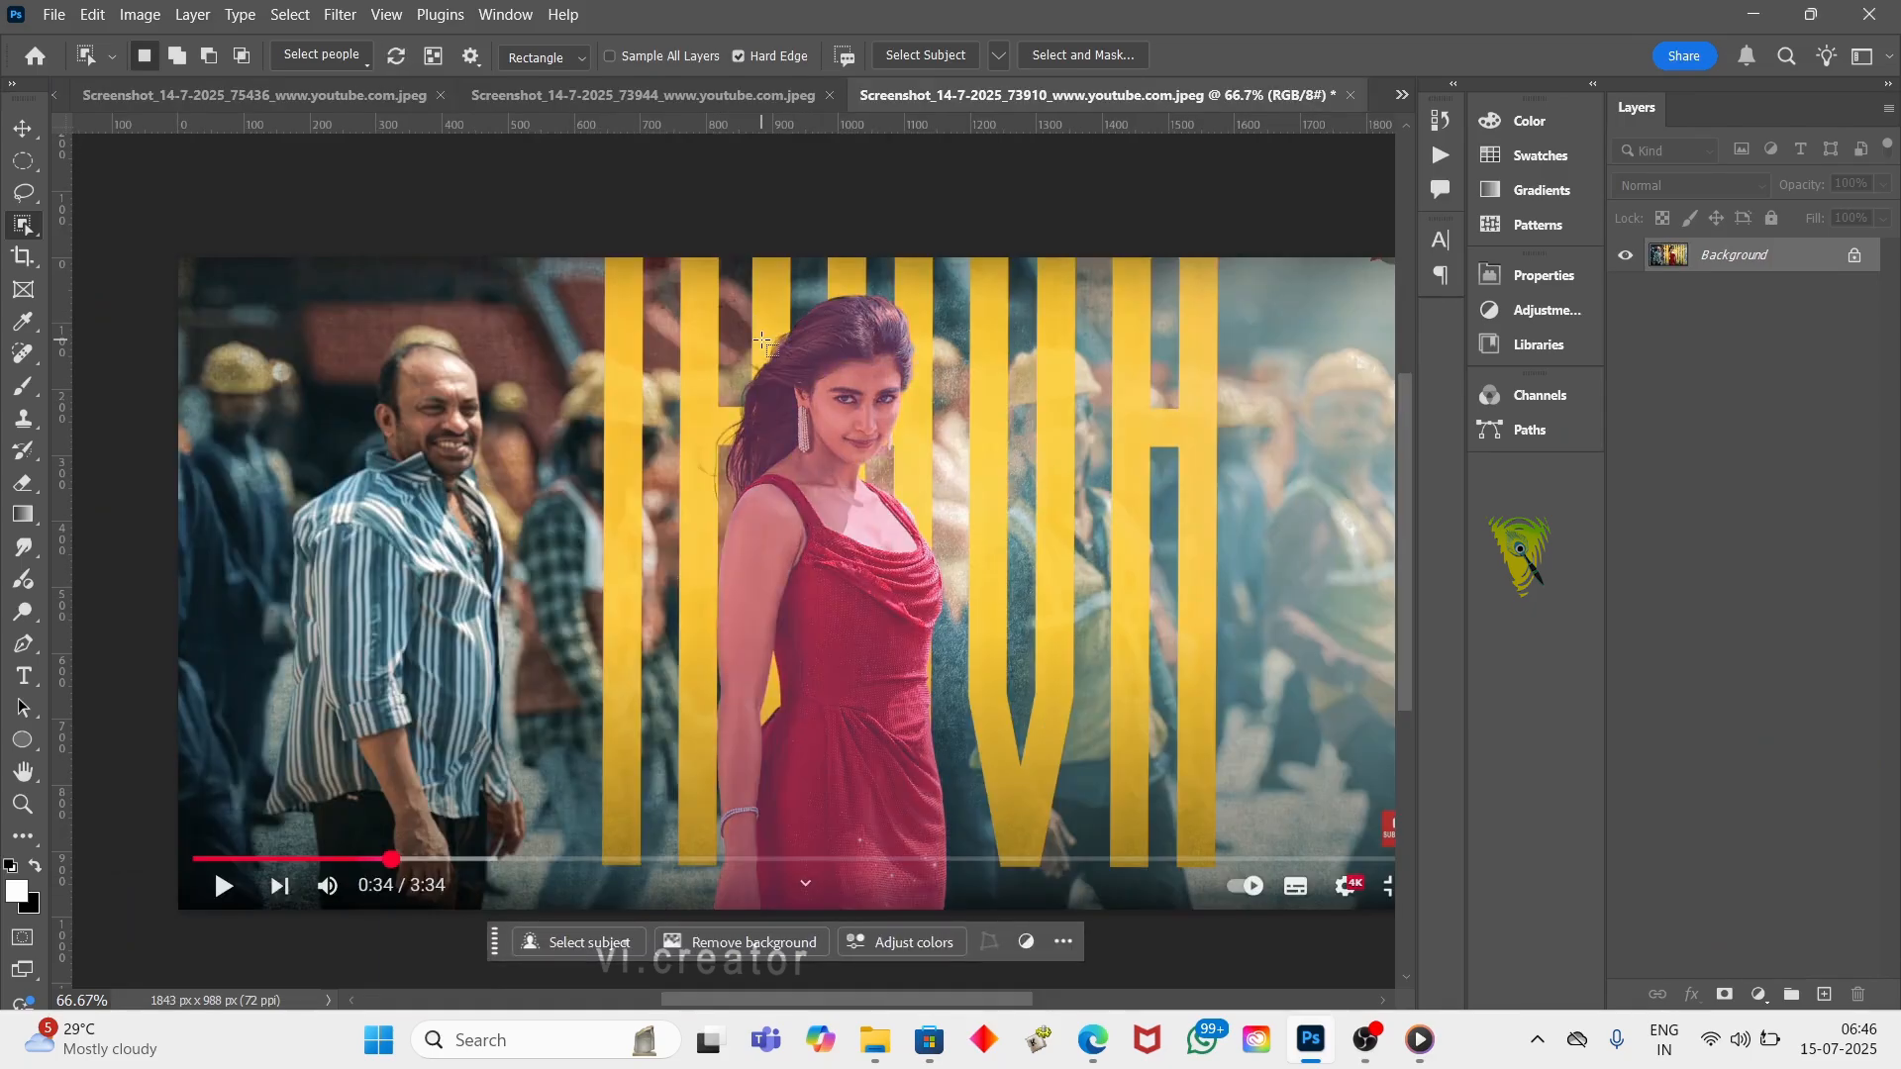
pyautogui.click(762, 341)
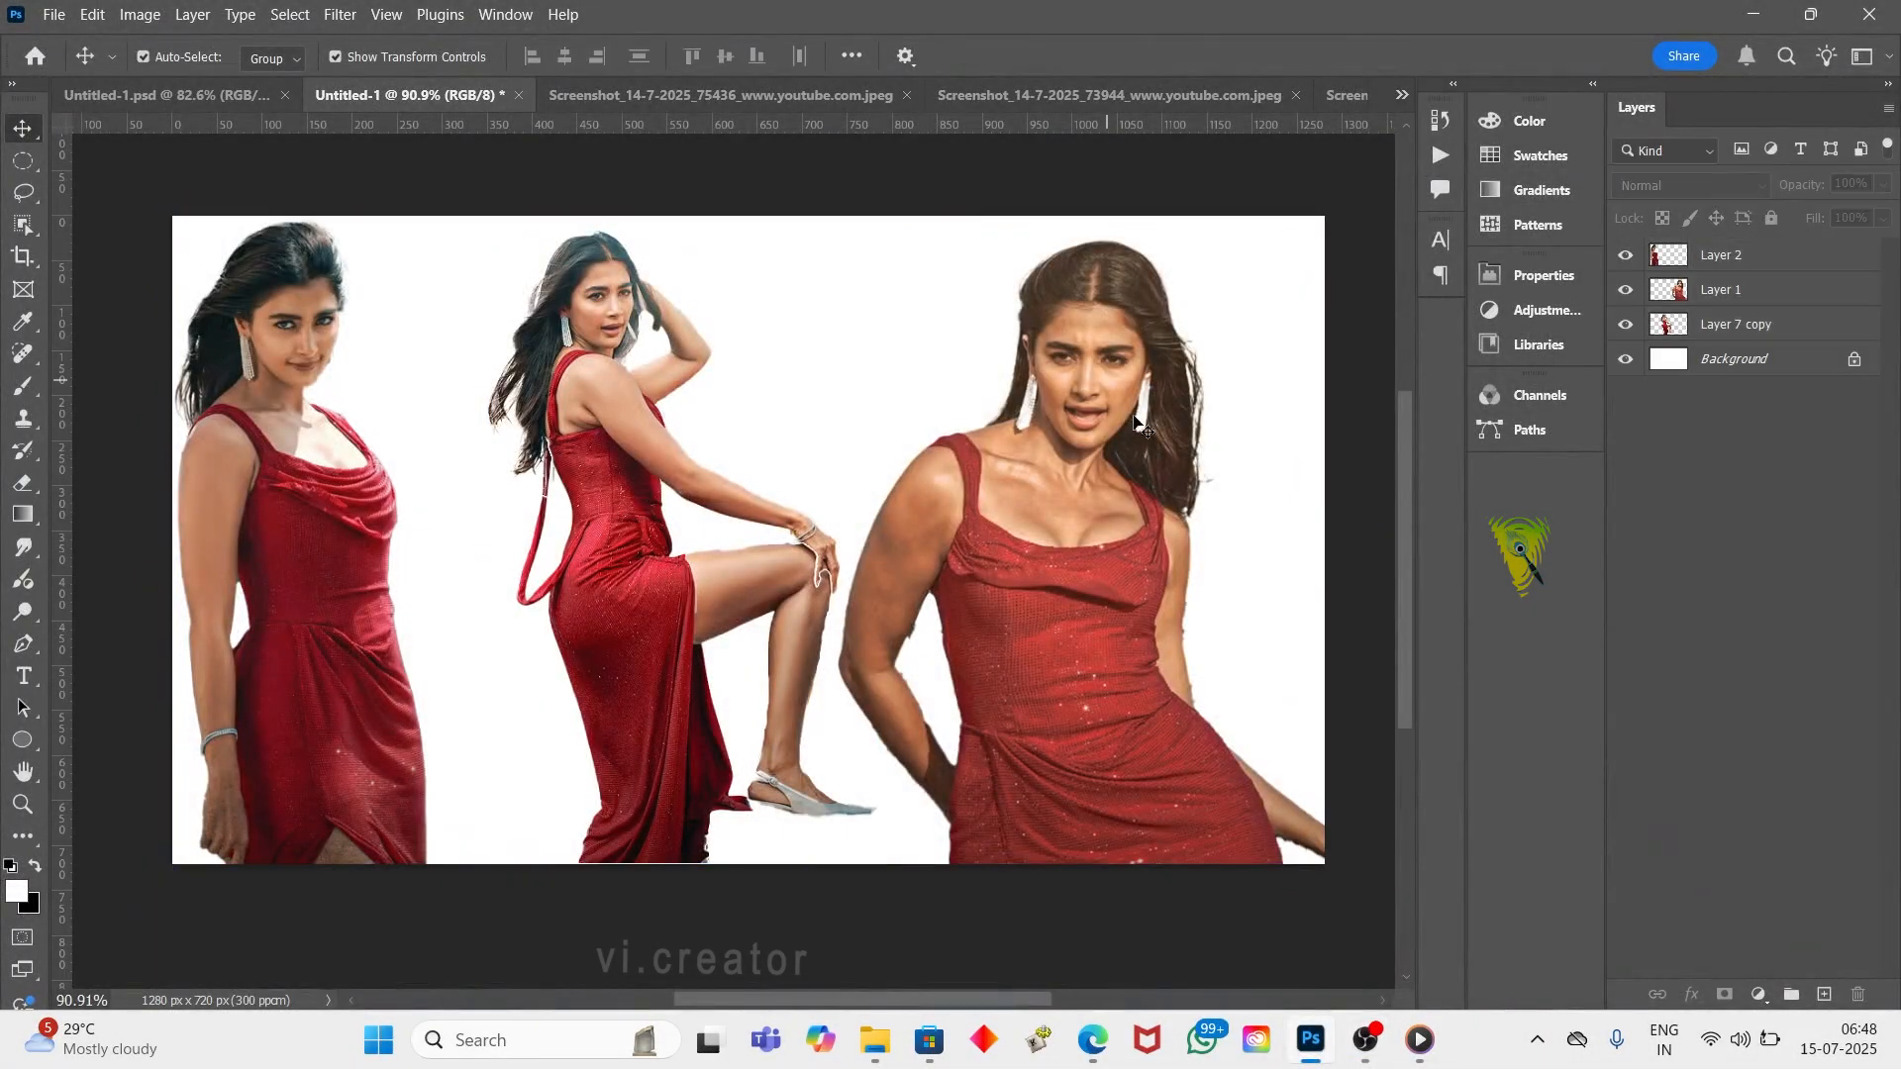
# Shift the woman cutouts slightly to the right to space them across the white canvas
pyautogui.scroll(1, 552, 586)
pyautogui.click(302, 487)
pyautogui.click(630, 185)
pyautogui.moveTo(272, 600); pyautogui.dragTo(303, 600)
pyautogui.moveTo(586, 482); pyautogui.dragTo(610, 478)
pyautogui.moveTo(366, 519); pyautogui.dragTo(367, 559)
pyautogui.moveTo(1046, 580); pyautogui.dragTo(1067, 580)
pyautogui.moveTo(617, 493); pyautogui.dragTo(616, 511)
pyautogui.moveTo(308, 452); pyautogui.dragTo(319, 418)
pyautogui.moveTo(469, 255); pyautogui.dragTo(458, 266)
pyautogui.moveTo(403, 385); pyautogui.dragTo(391, 397)
# Reposition the right-hand cutout, scale it to 99.45%, undo the last transform adjustment and apply the transform
pyautogui.click(1040, 586)
pyautogui.moveTo(1045, 590); pyautogui.dragTo(905, 582)
pyautogui.moveTo(1027, 503); pyautogui.dragTo(965, 505)
pyautogui.moveTo(1261, 269); pyautogui.dragTo(1258, 272)
pyautogui.moveTo(956, 454); pyautogui.dragTo(1154, 450)
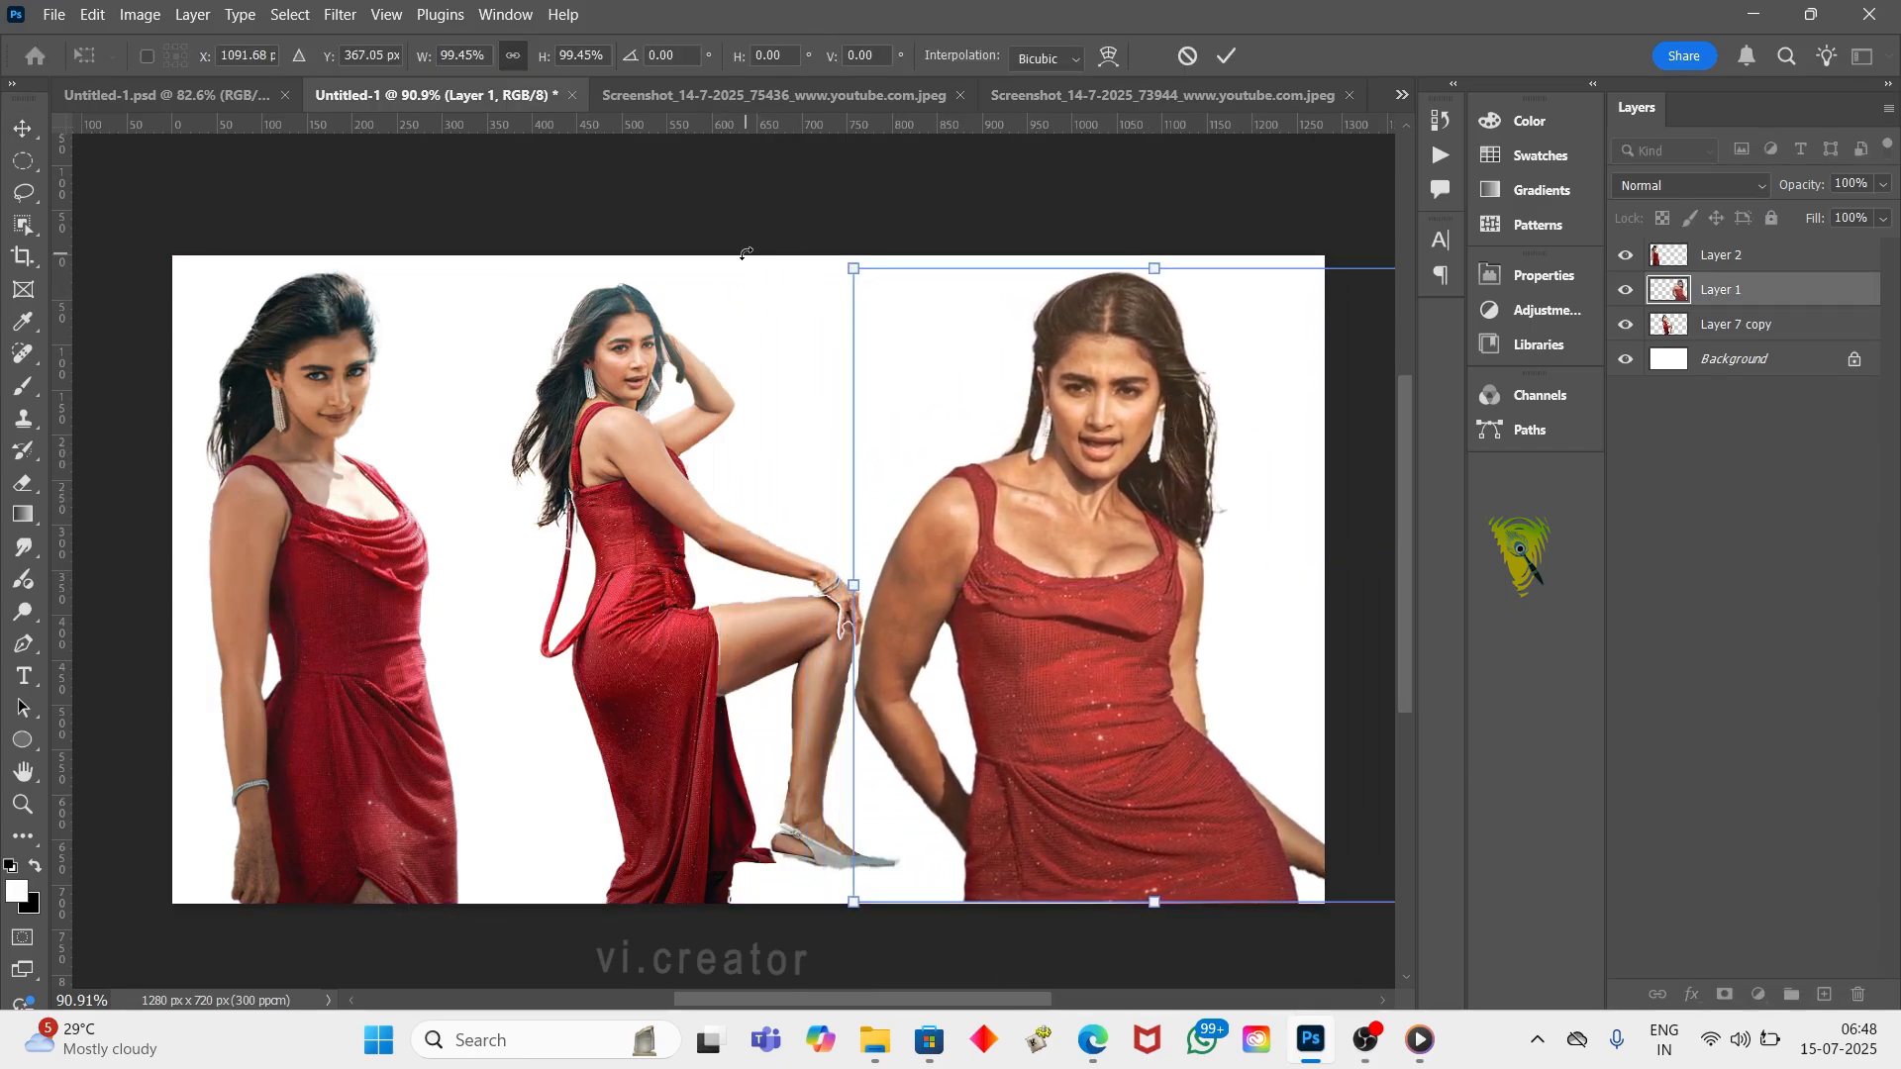
pyautogui.moveTo(745, 254); pyautogui.dragTo(749, 252)
pyautogui.hotkey('ctrl', 'z')
pyautogui.press('Return')
pyautogui.click(637, 467)
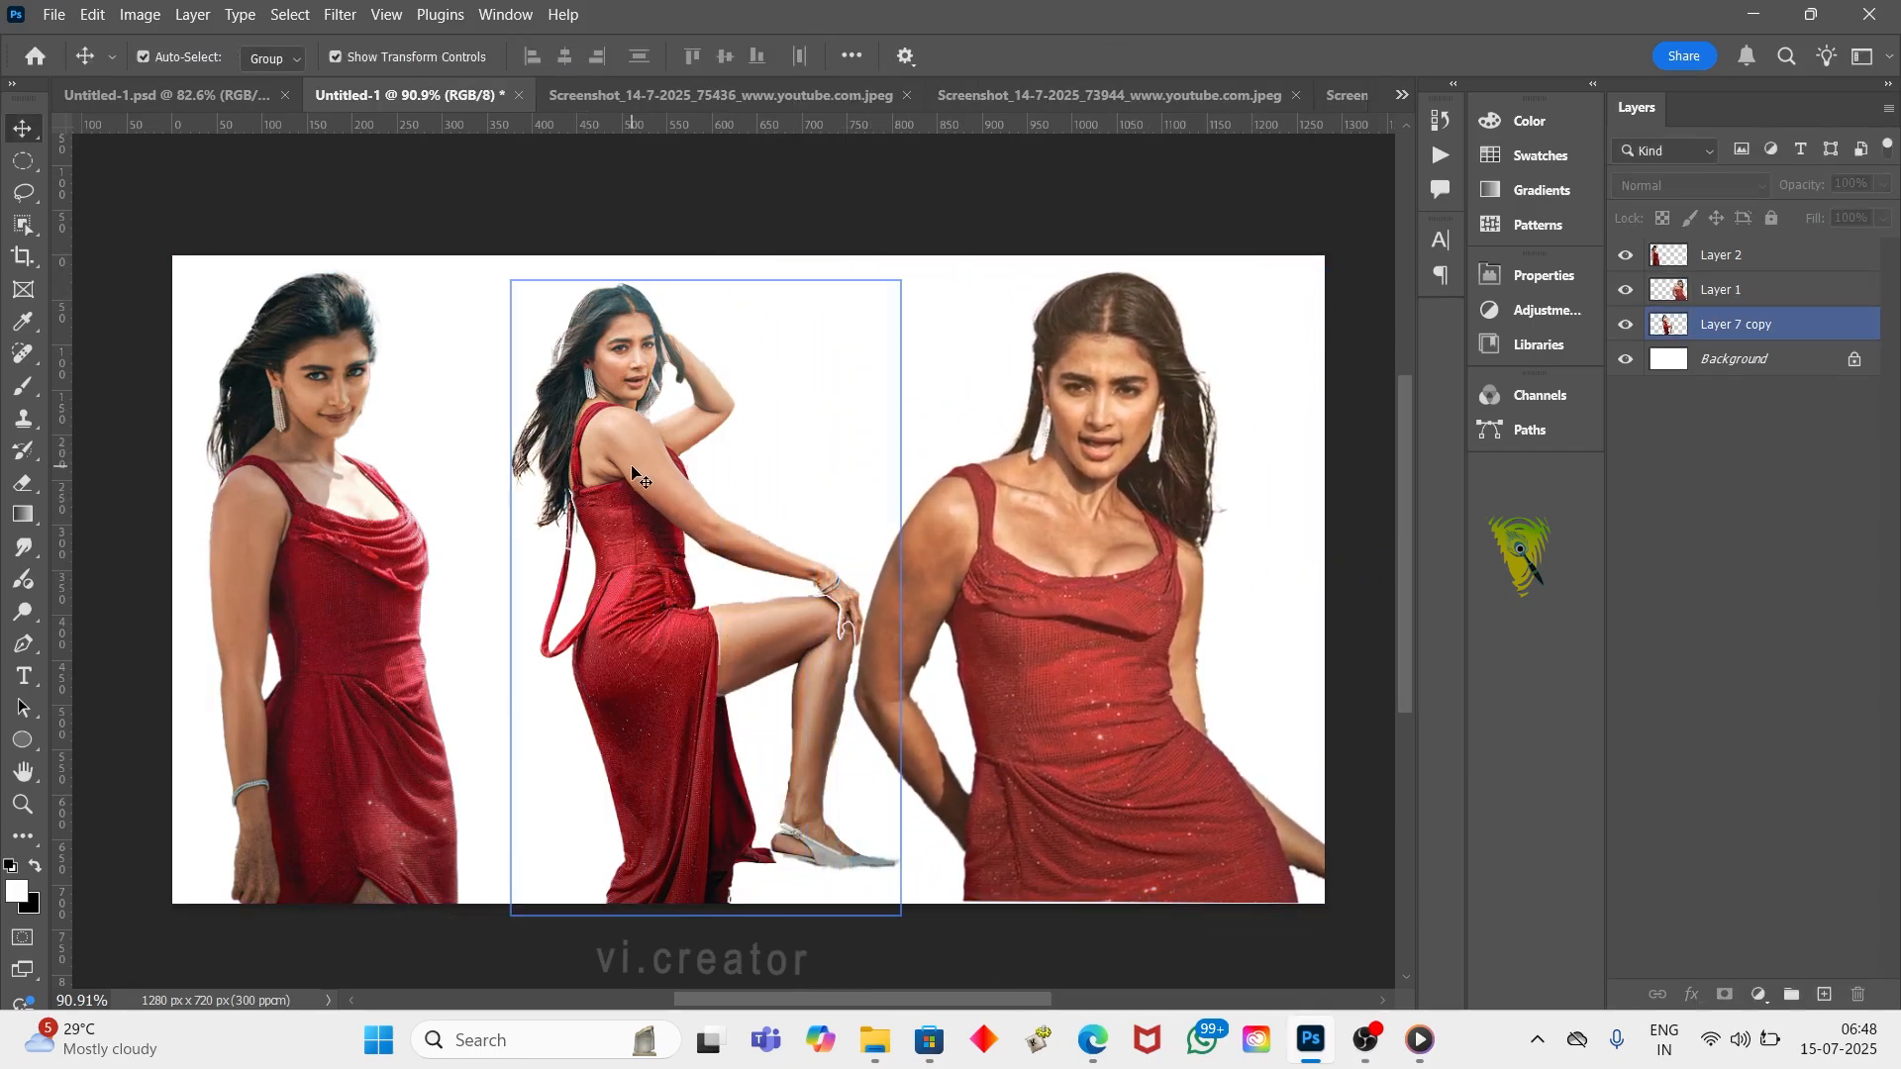
# Nudge the right-hand cutout slightly down and the middle cutout slightly to the left
pyautogui.moveTo(1120, 442); pyautogui.dragTo(1120, 453)
pyautogui.click(978, 249)
pyautogui.moveTo(607, 436); pyautogui.dragTo(595, 435)
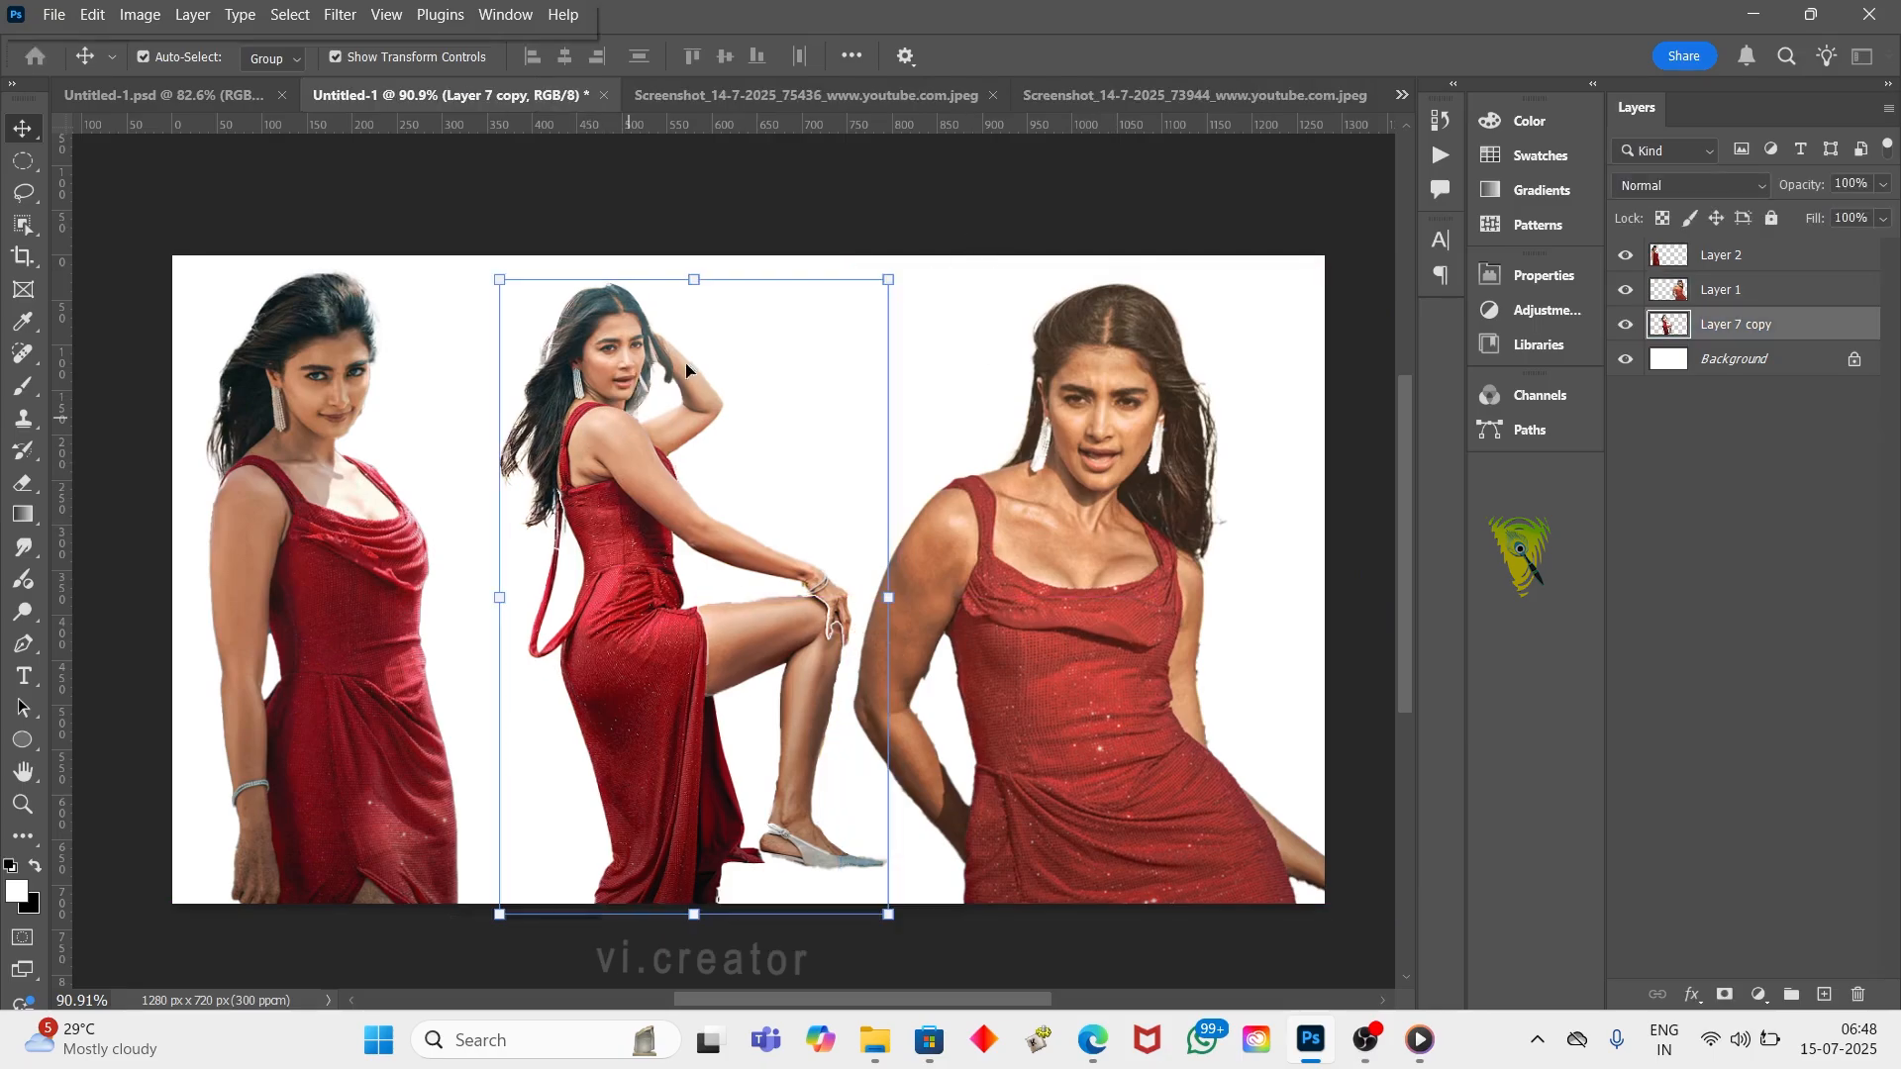
pyautogui.click(832, 355)
pyautogui.scroll(-1, 832, 320)
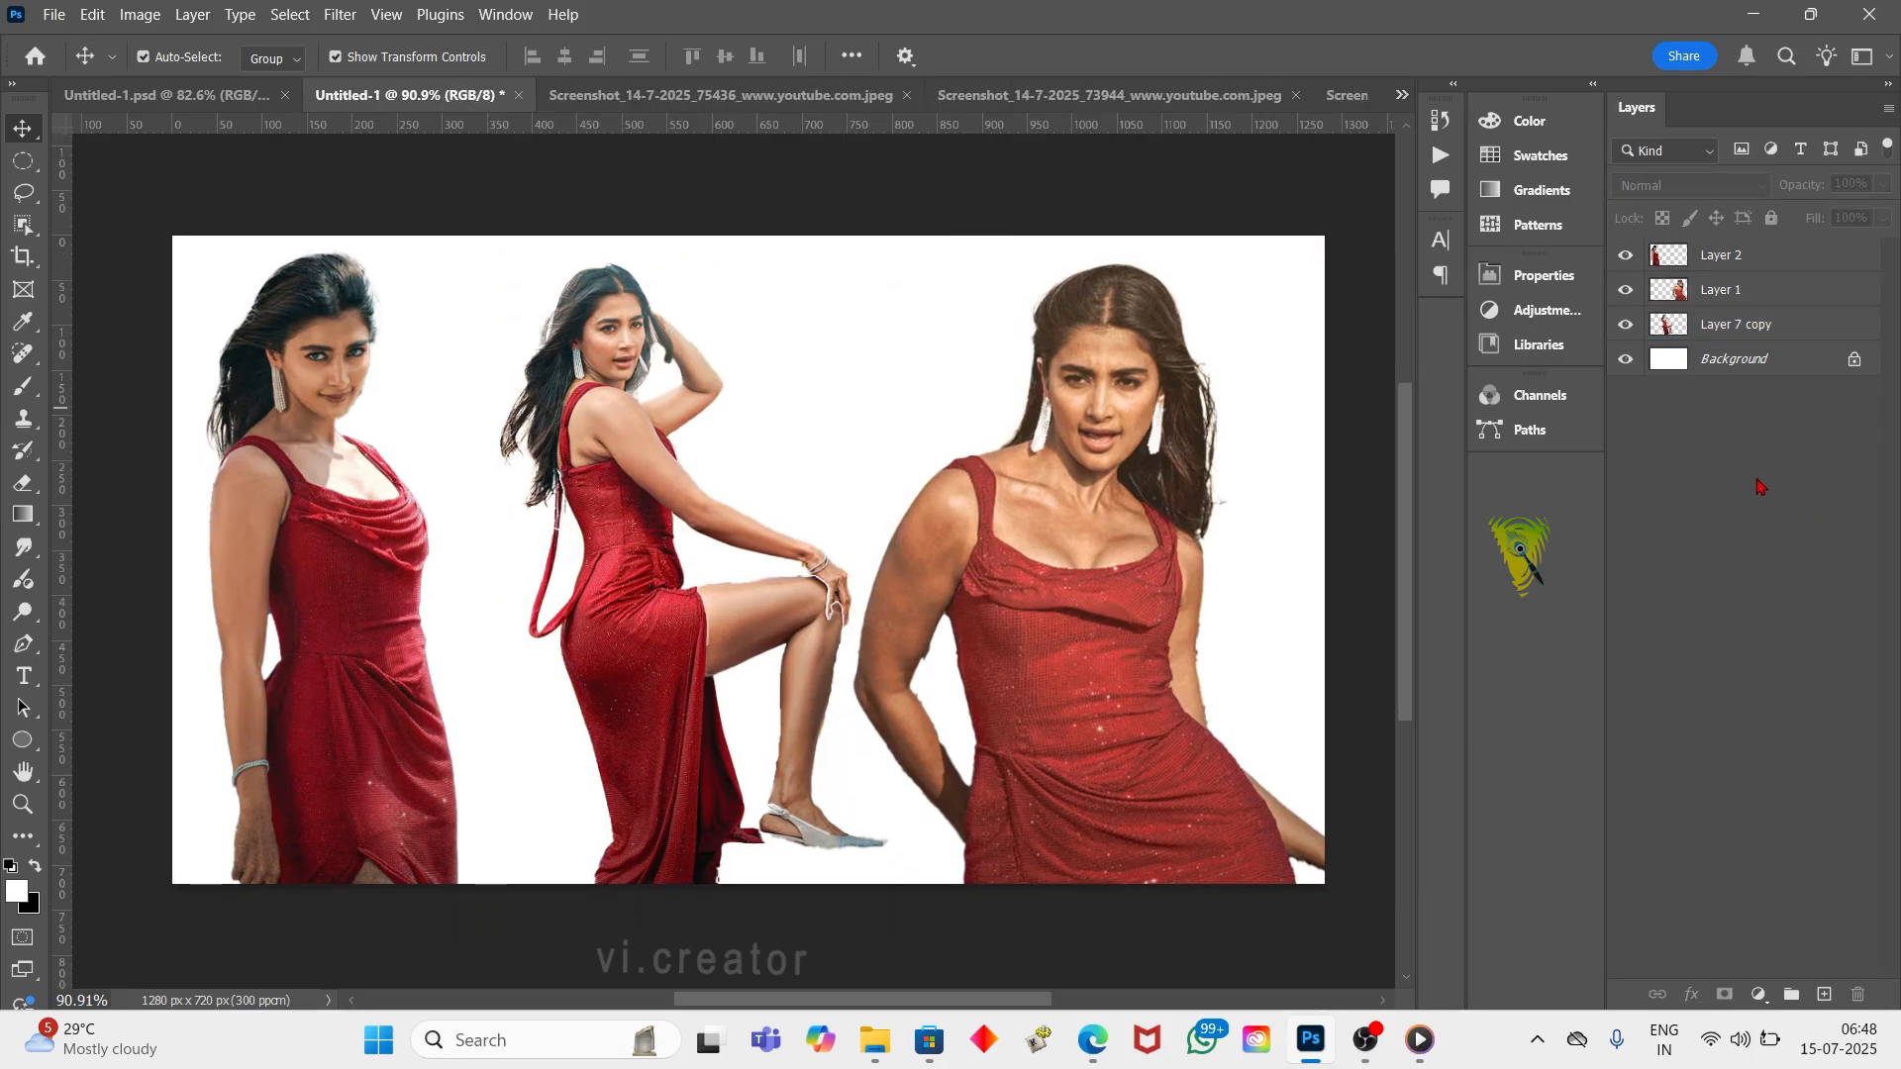
# Add a new layer directly above Background and choose the Soft Round brush
pyautogui.click(1734, 359)
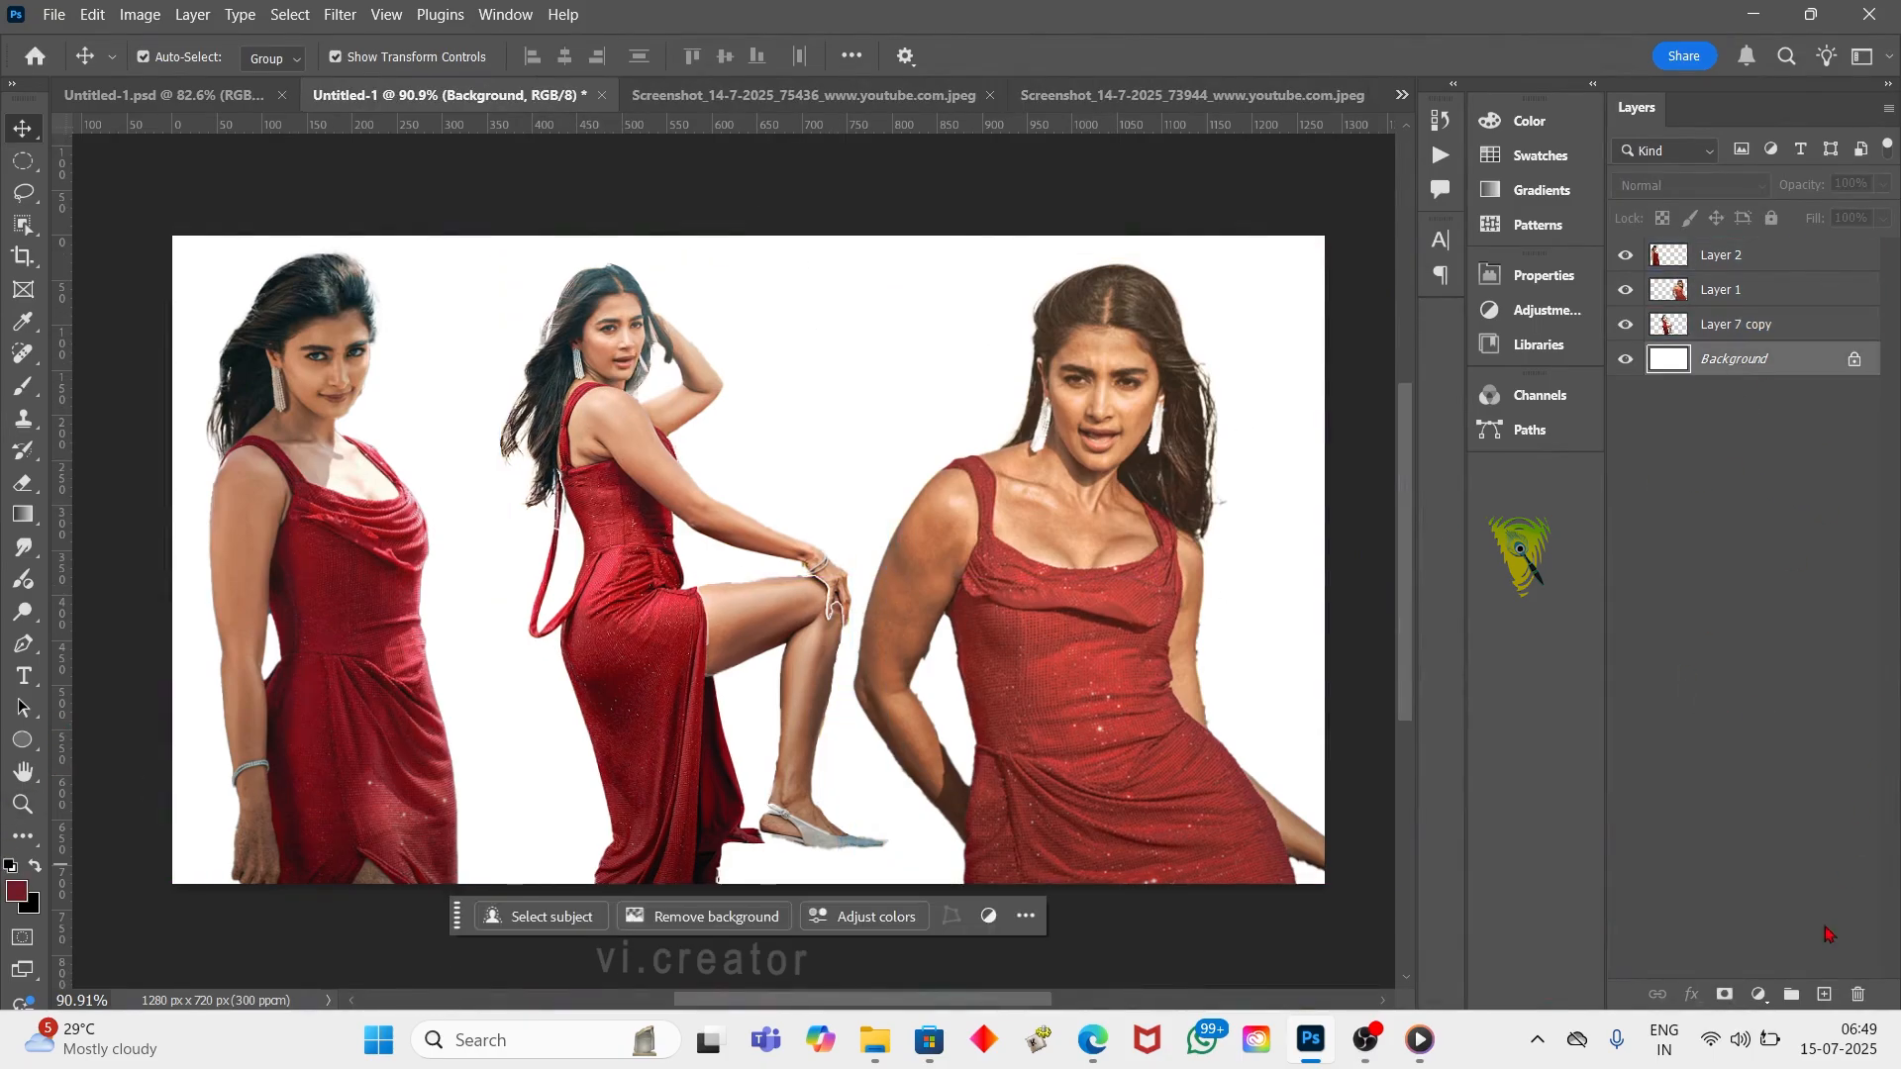
pyautogui.click(1824, 994)
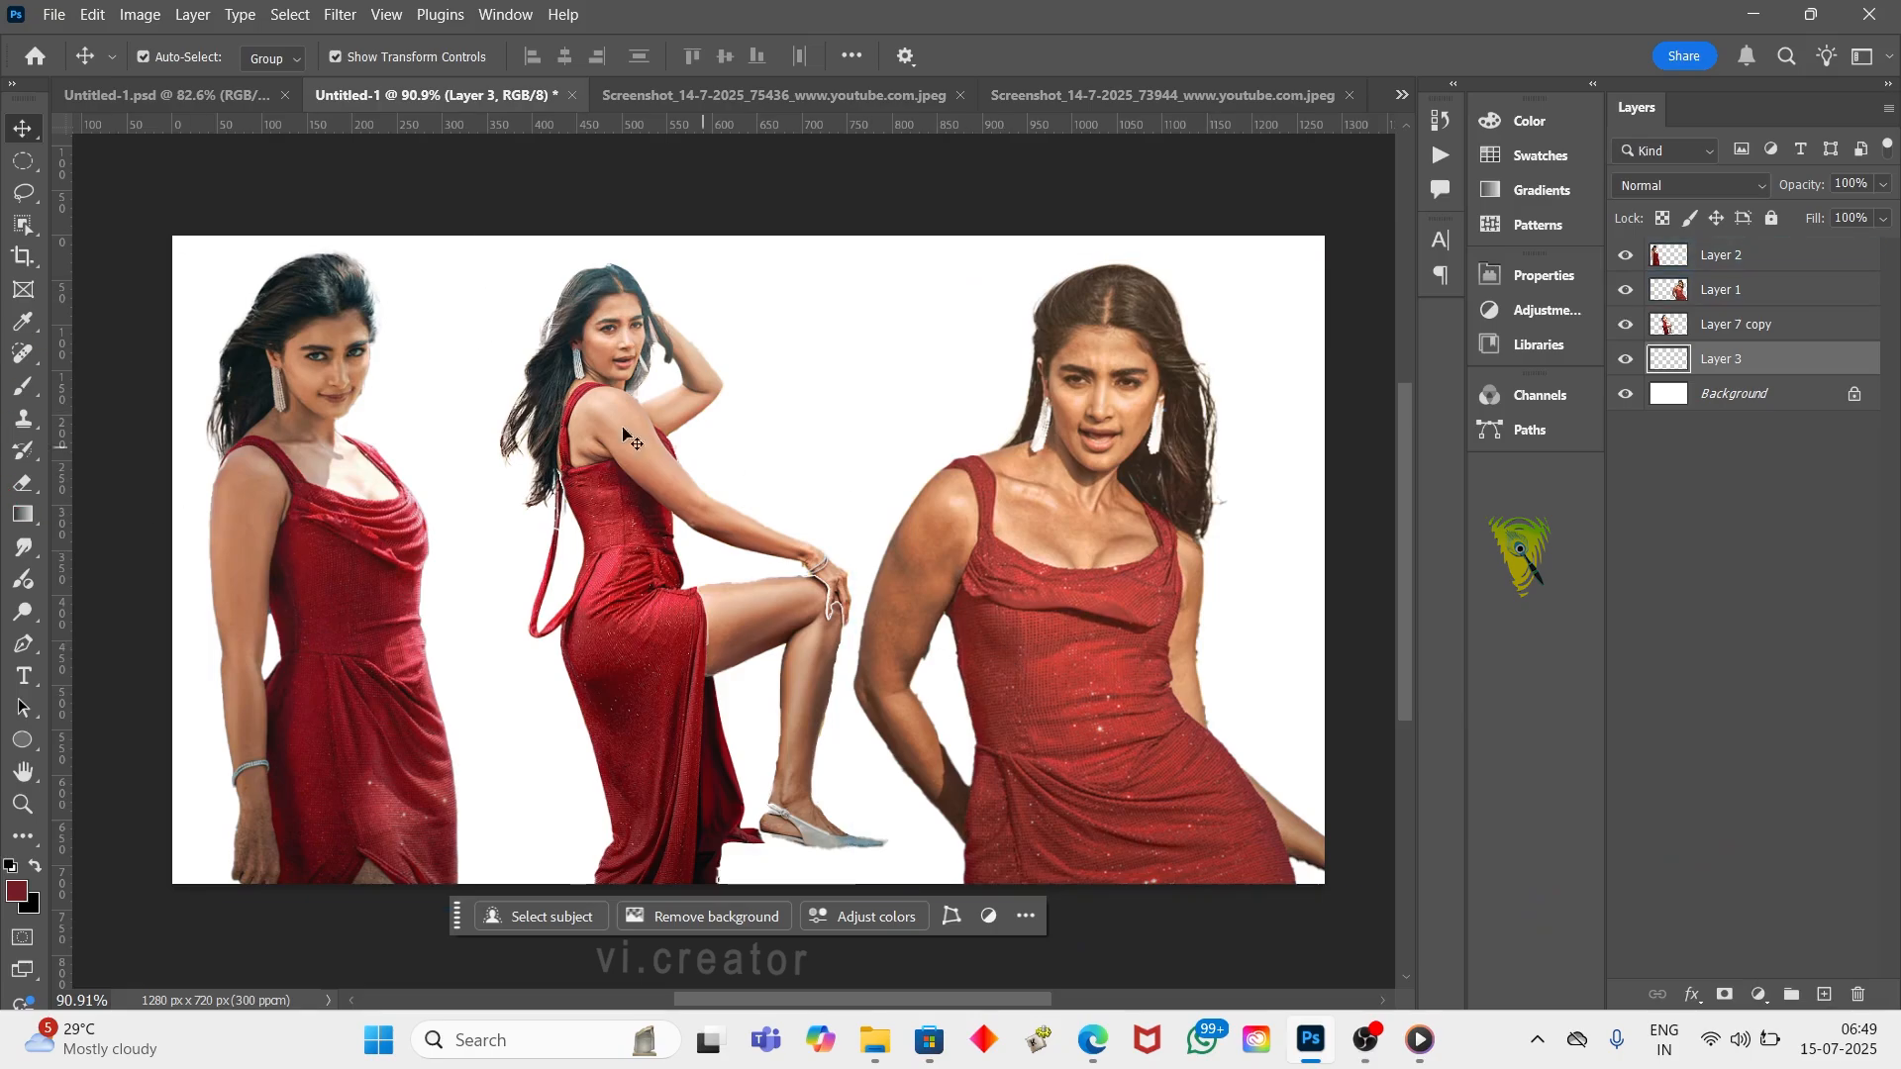
pyautogui.press('b')
pyautogui.click(182, 58)
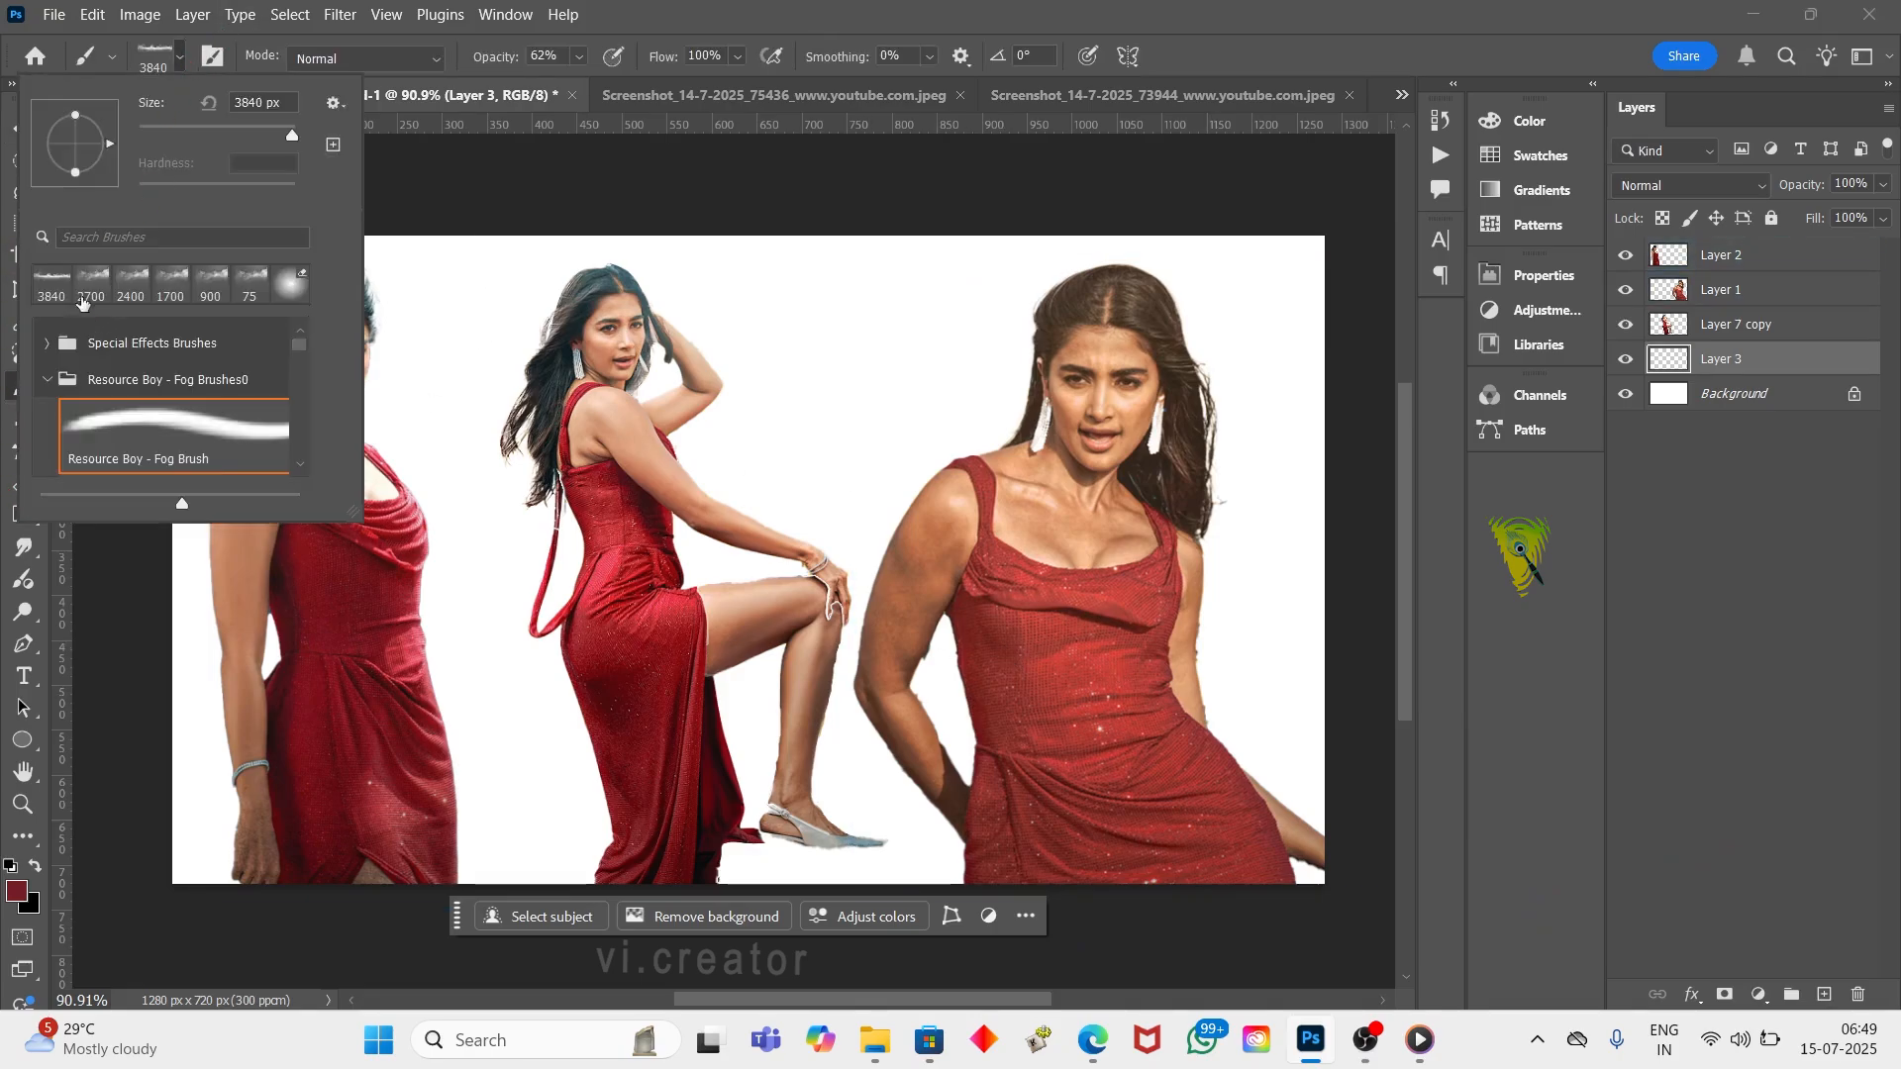
pyautogui.scroll(3, 156, 380)
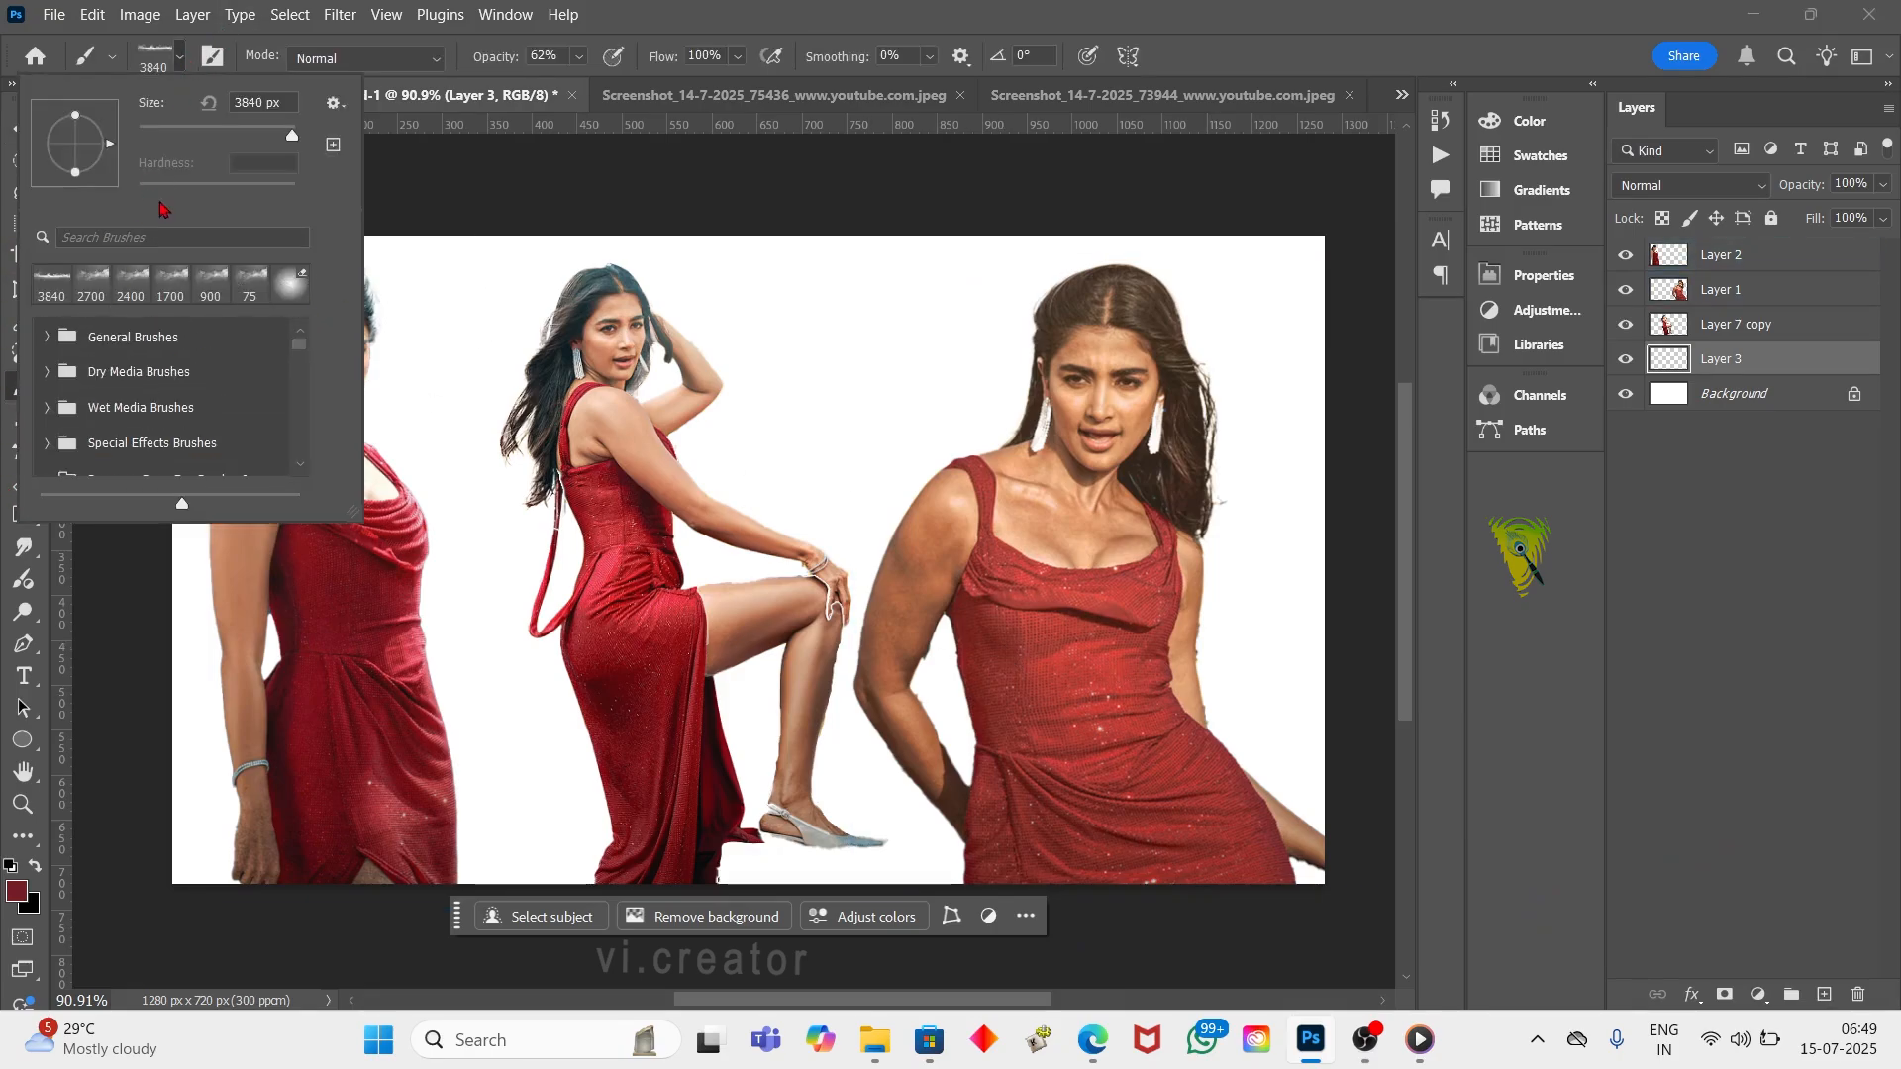
pyautogui.write('eat')
pyautogui.press('BackSpace')
pyautogui.press('BackSpace')
pyautogui.press('BackSpace')
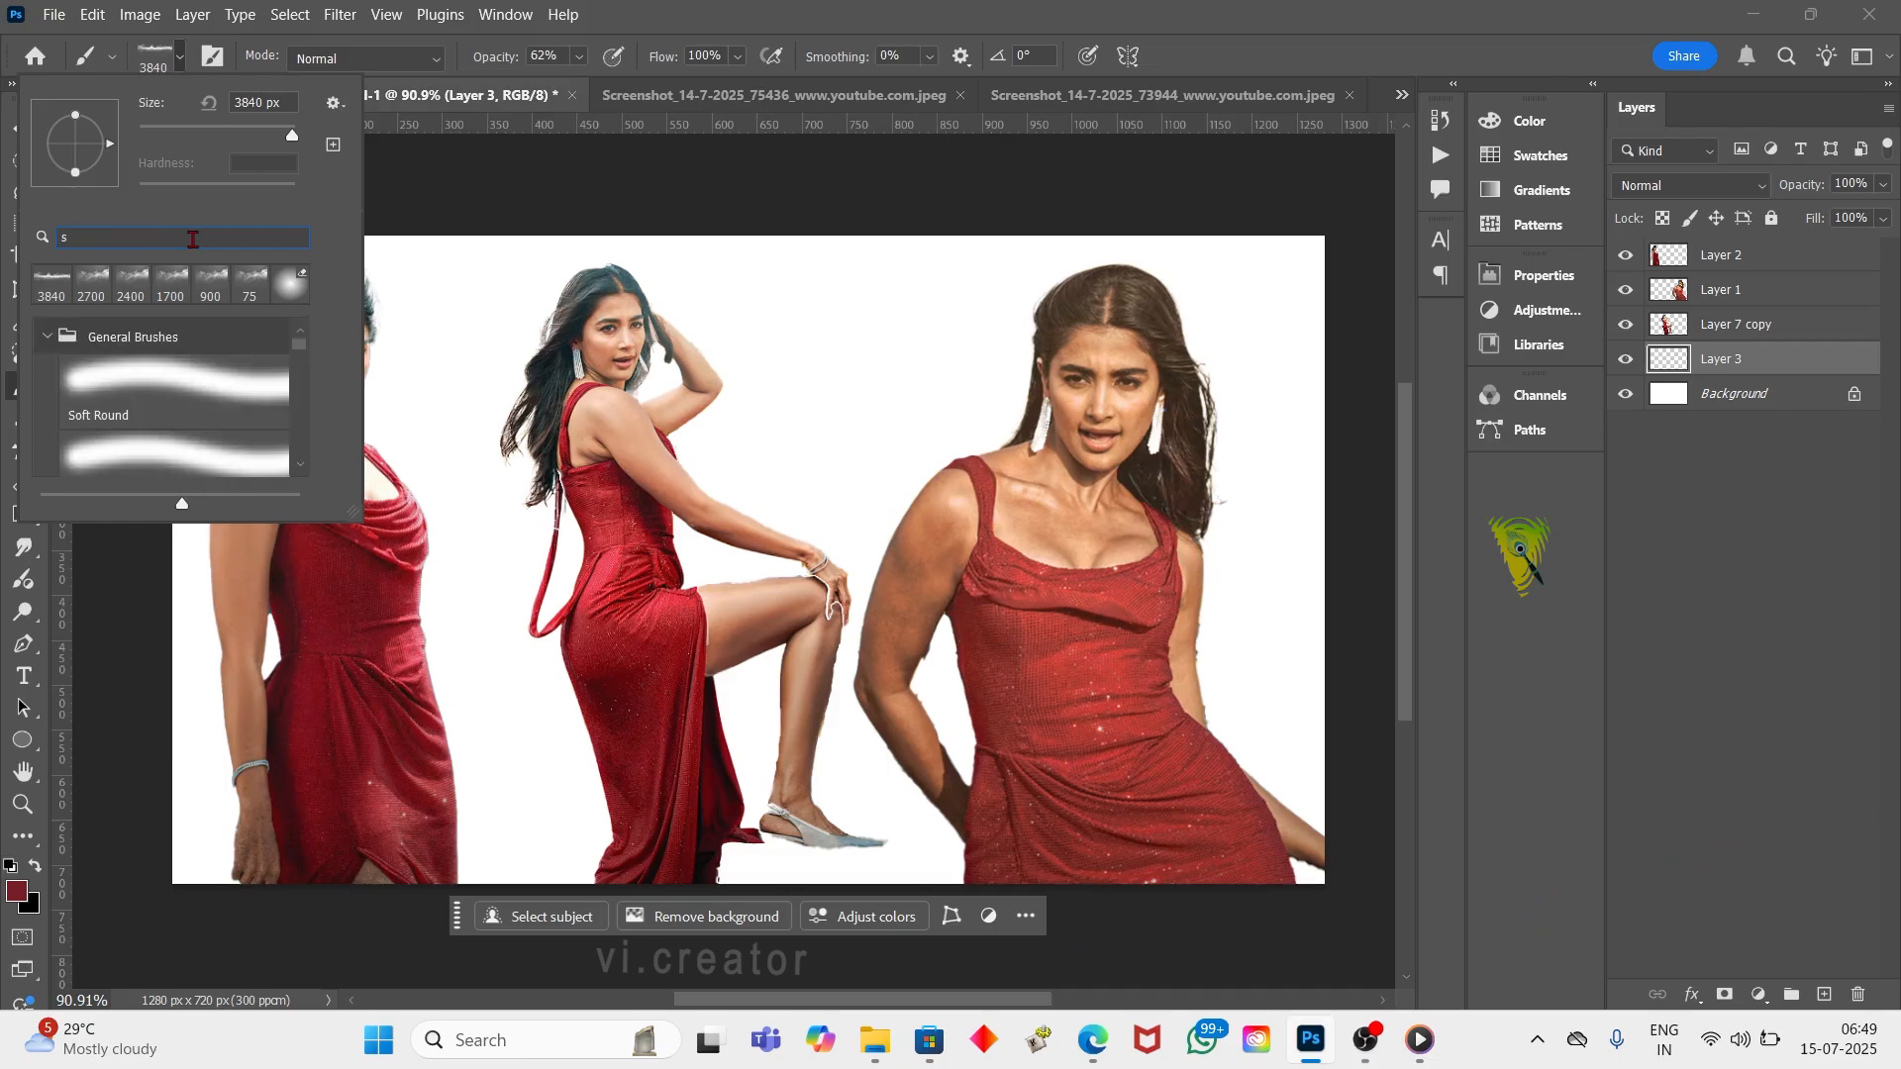
pyautogui.doubleClick(191, 369)
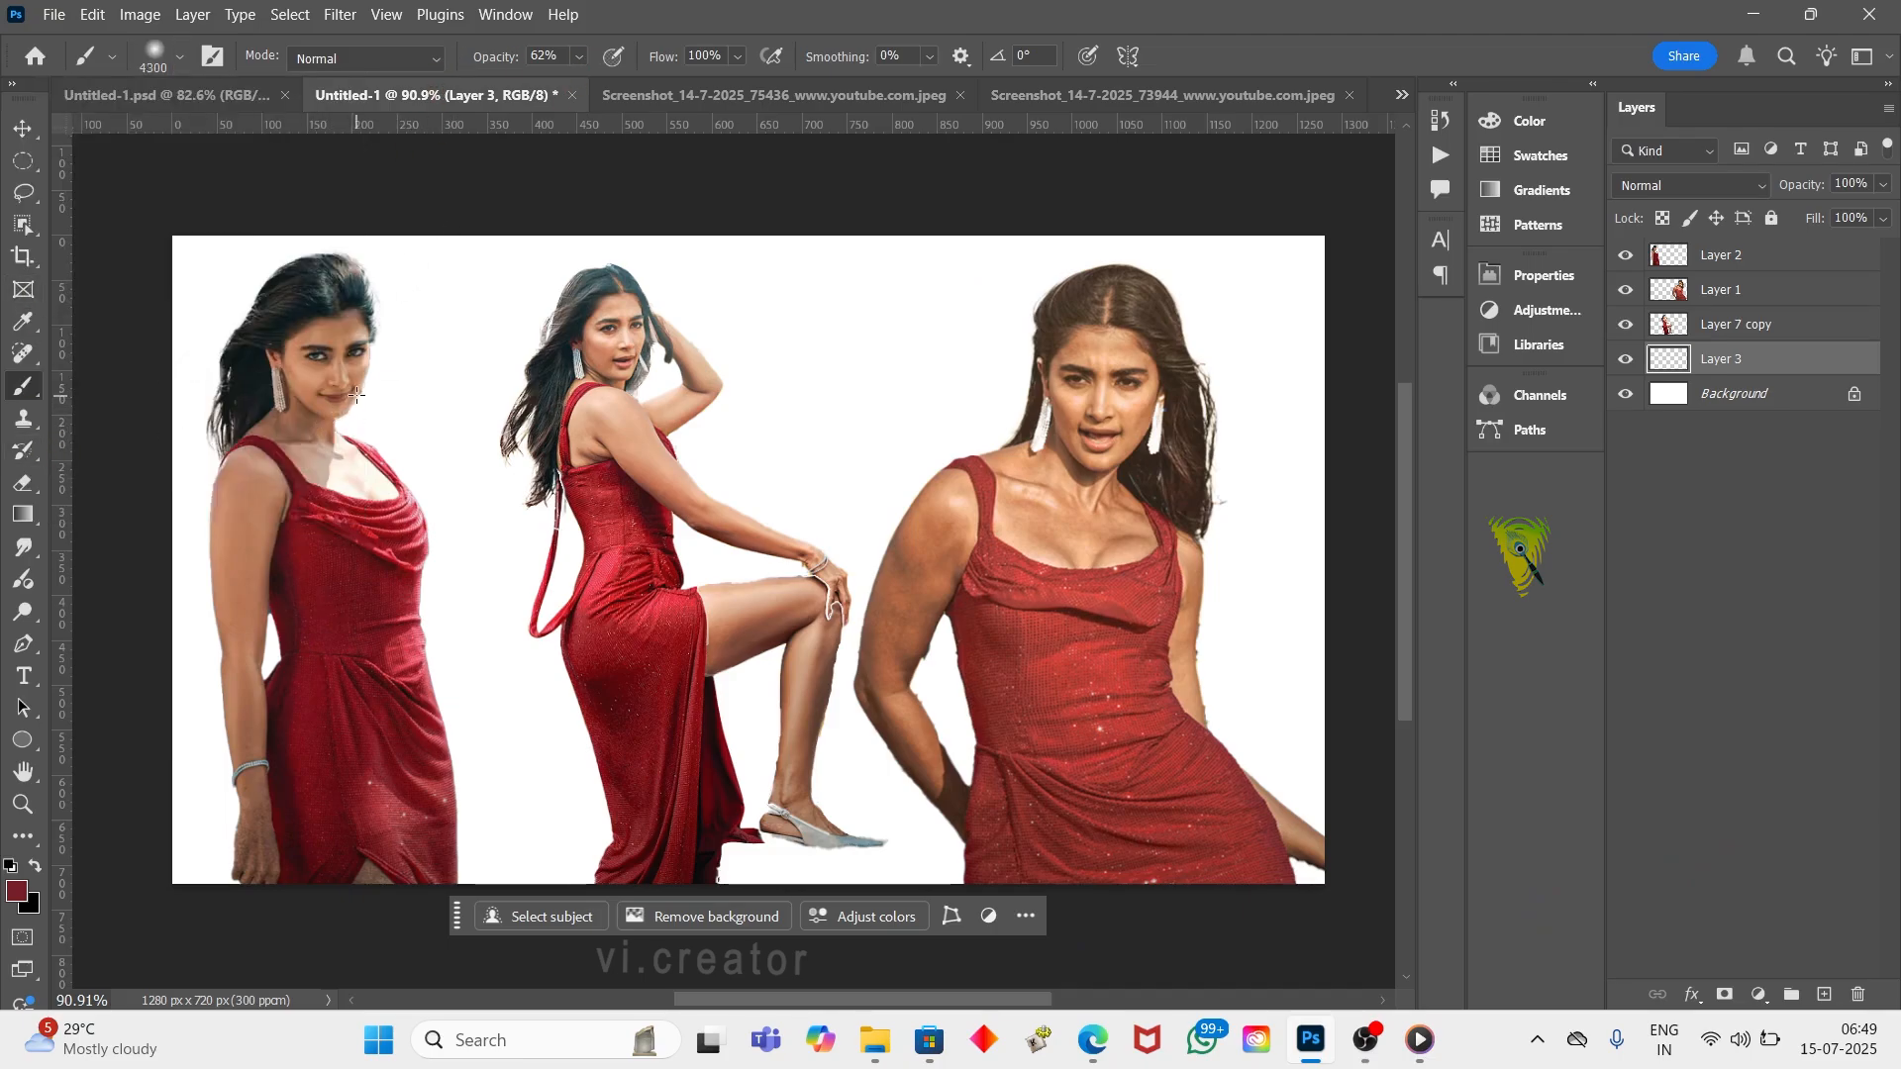
# Reduce the brush size and paint the whole new layer dark red behind the cutouts
pyautogui.press('[')
pyautogui.press('[')
pyautogui.press('[')
pyautogui.press('[')
pyautogui.press('[')
pyautogui.press('[')
pyautogui.press('[')
pyautogui.press('[')
pyautogui.press('[')
pyautogui.press('[')
pyautogui.press('[')
pyautogui.press('[')
pyautogui.press('[')
pyautogui.press('[')
pyautogui.press('[')
pyautogui.press('[')
pyautogui.press('[')
pyautogui.press('[')
pyautogui.press('[')
pyautogui.press('[')
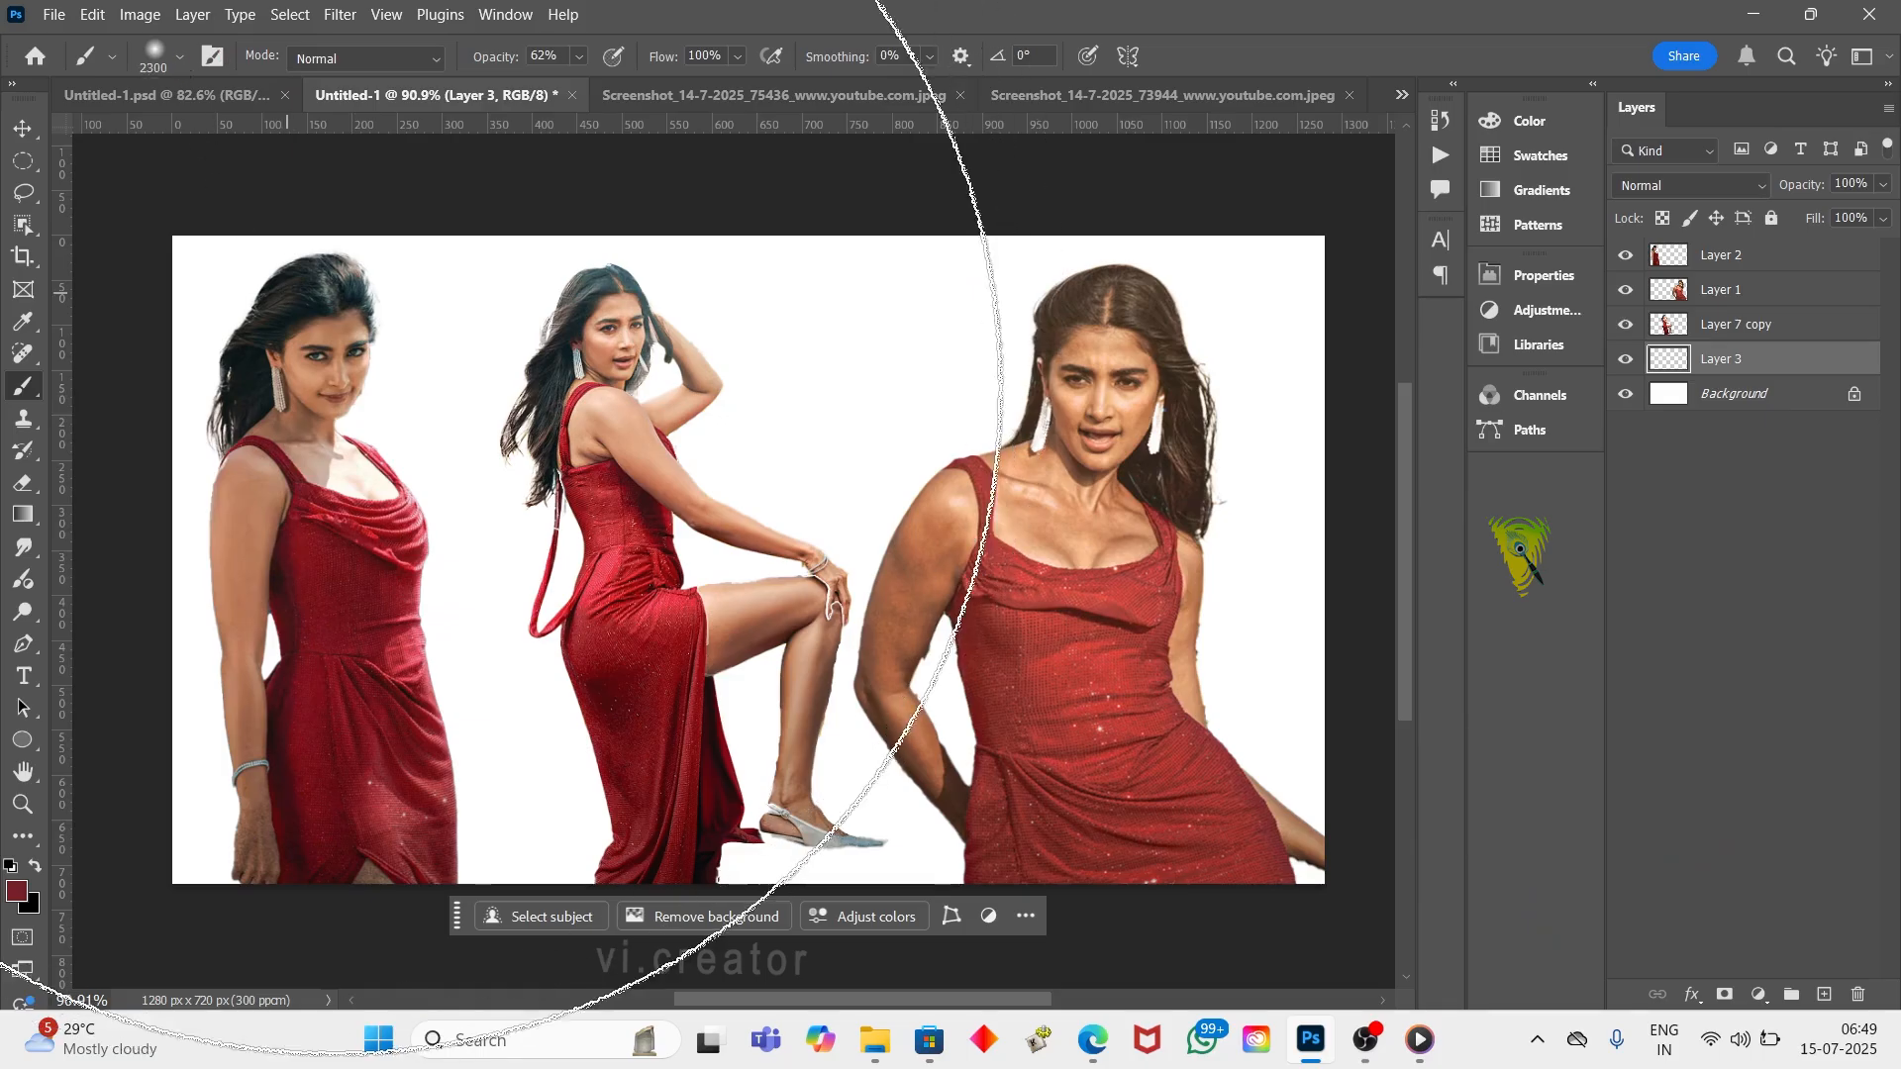
pyautogui.moveTo(426, 466)
pyautogui.mouseDown()
pyautogui.moveTo(272, 401)
pyautogui.moveTo(1149, 401)
pyautogui.moveTo(1153, 847)
pyautogui.moveTo(577, 382)
pyautogui.moveTo(242, 743)
pyautogui.moveTo(721, 421)
pyautogui.moveTo(1673, 507)
pyautogui.mouseUp()
pyautogui.moveTo(1467, 399); pyautogui.dragTo(1250, 689)
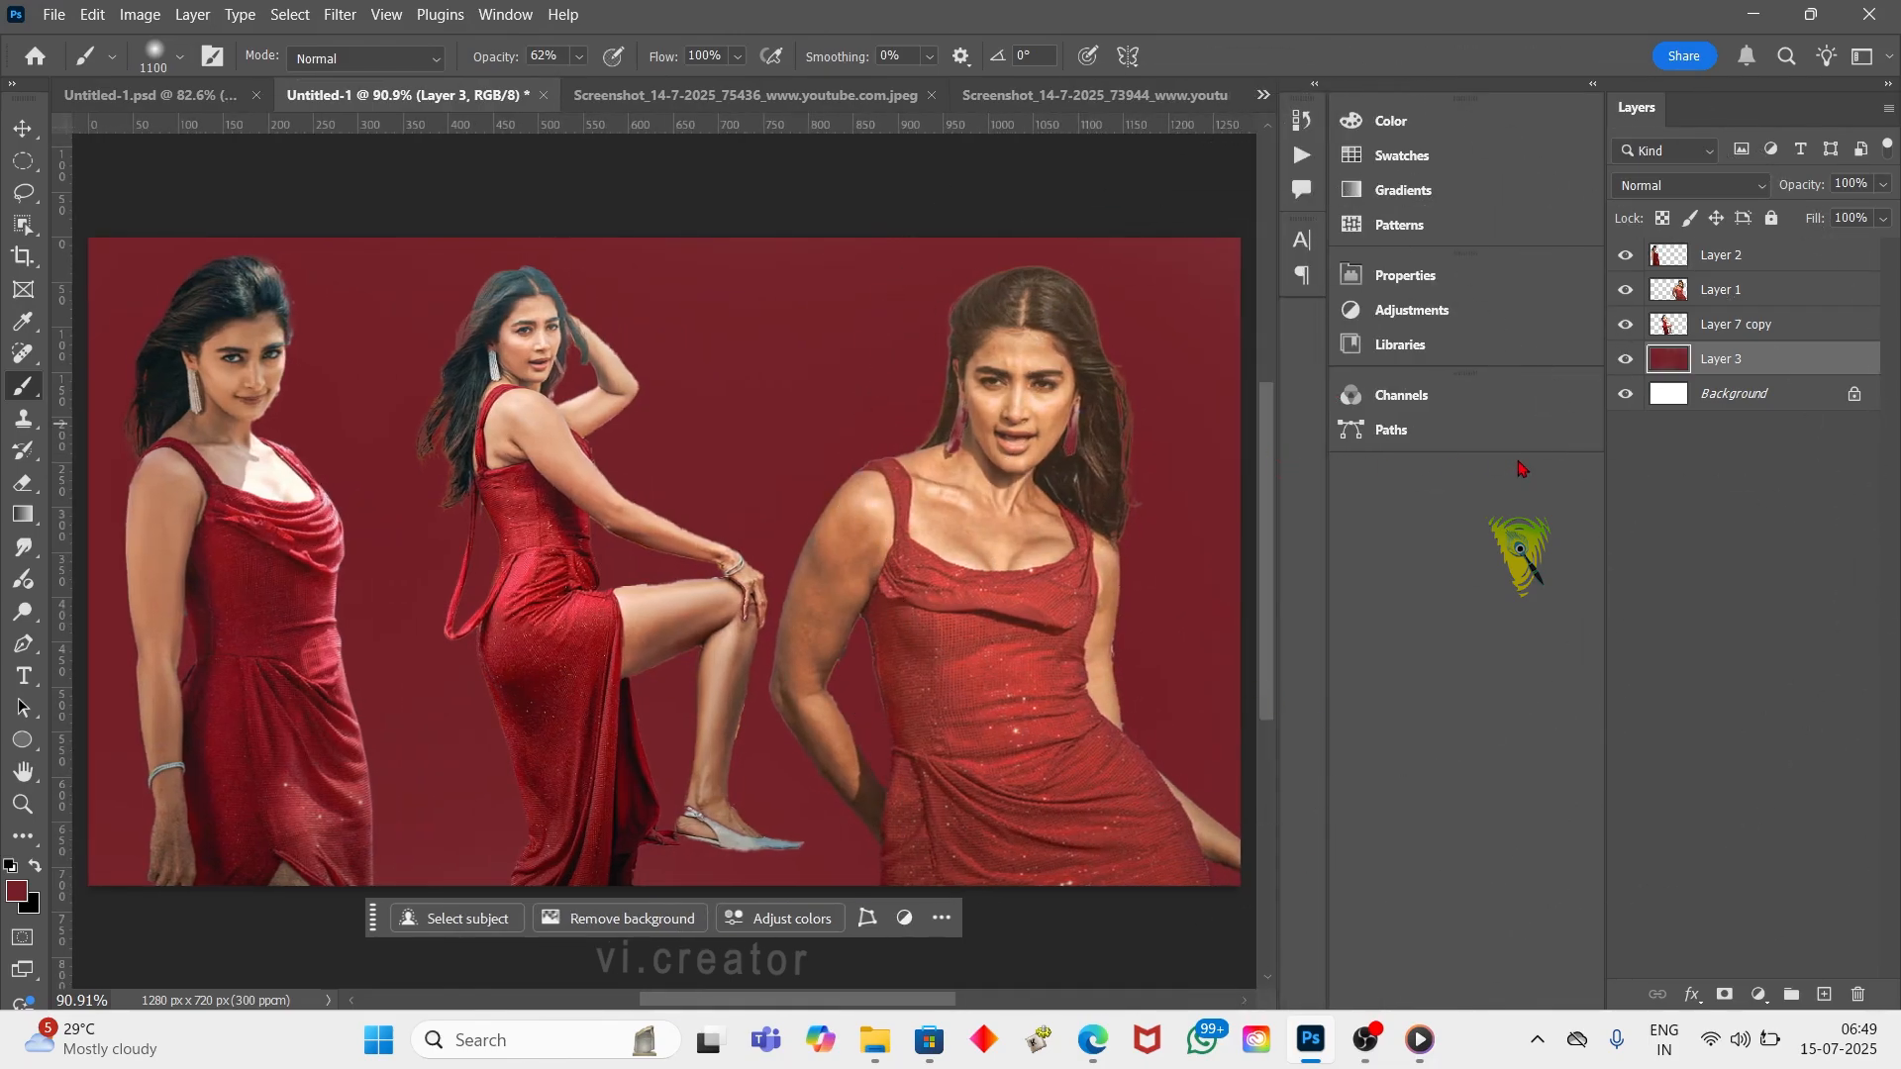
# Collapse the expanded side panels to icons to enlarge the canvas area
pyautogui.scroll(-1, 697, 541)
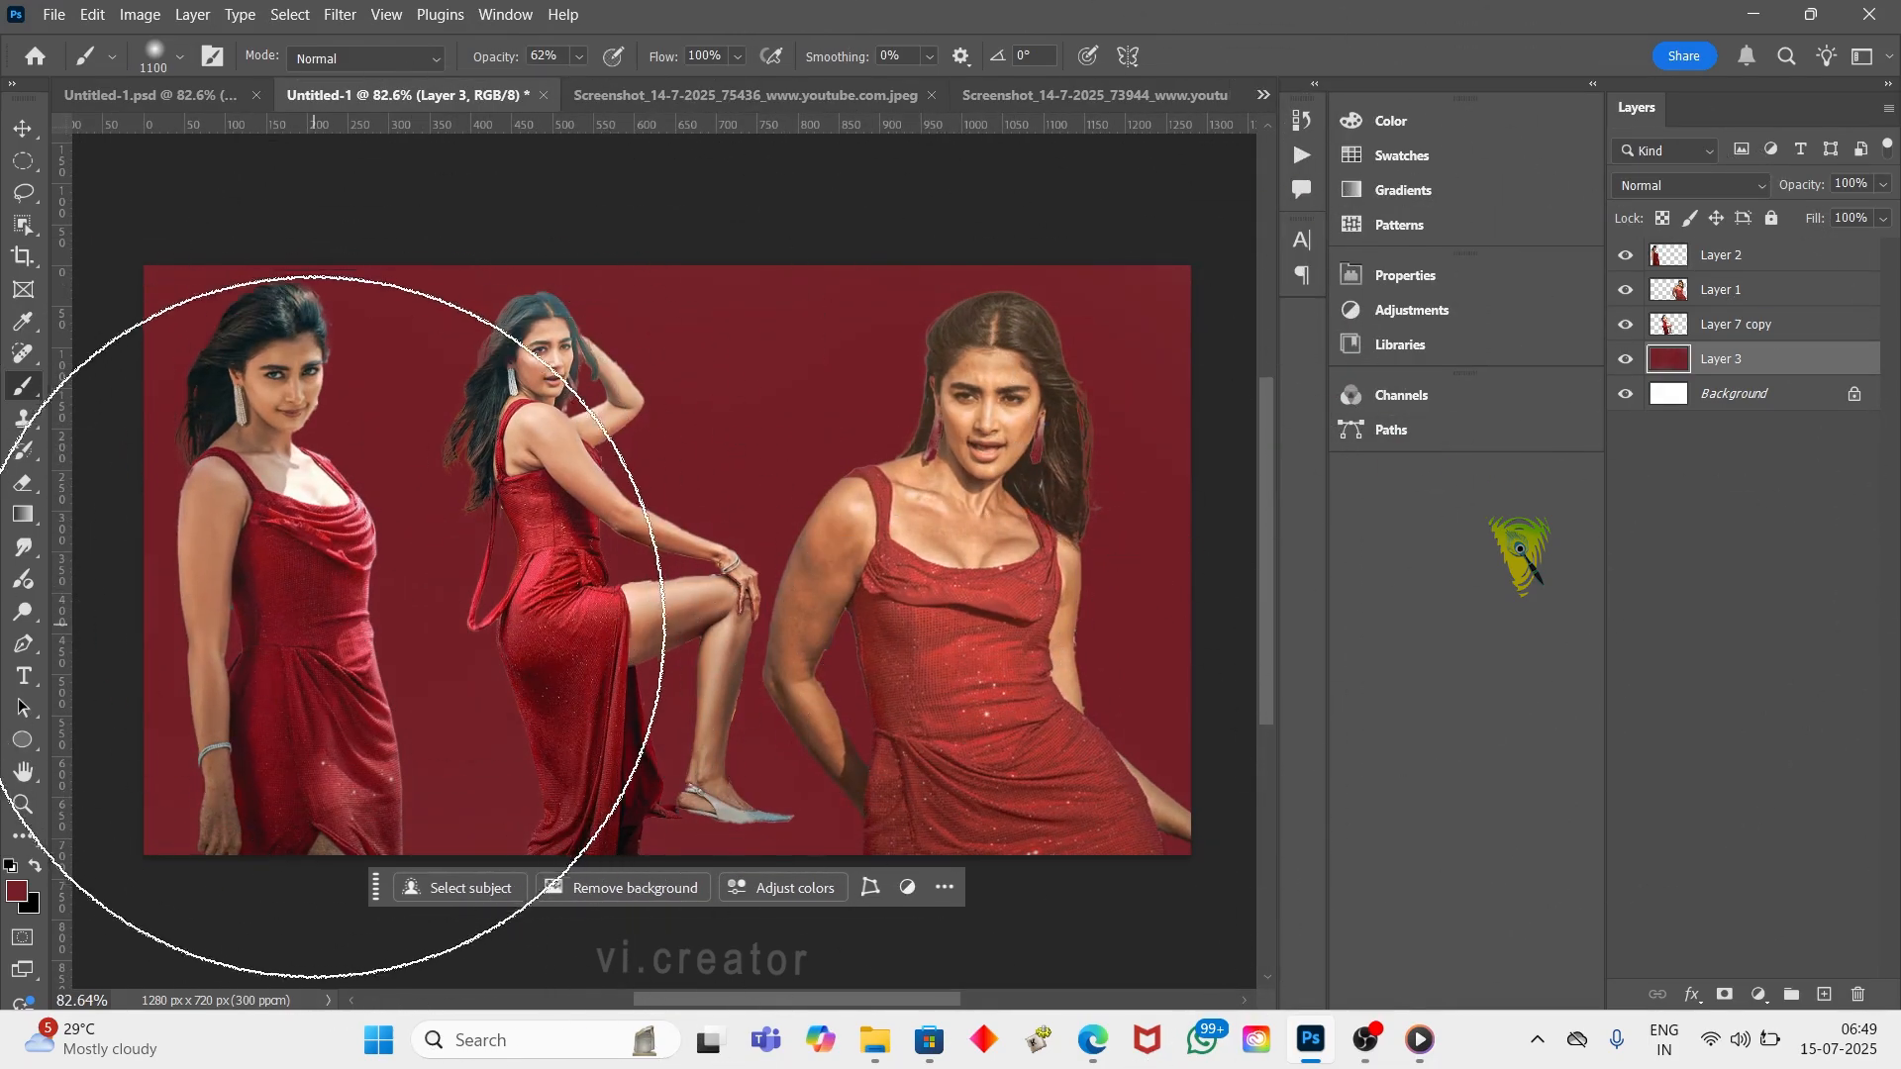
pyautogui.doubleClick(1314, 85)
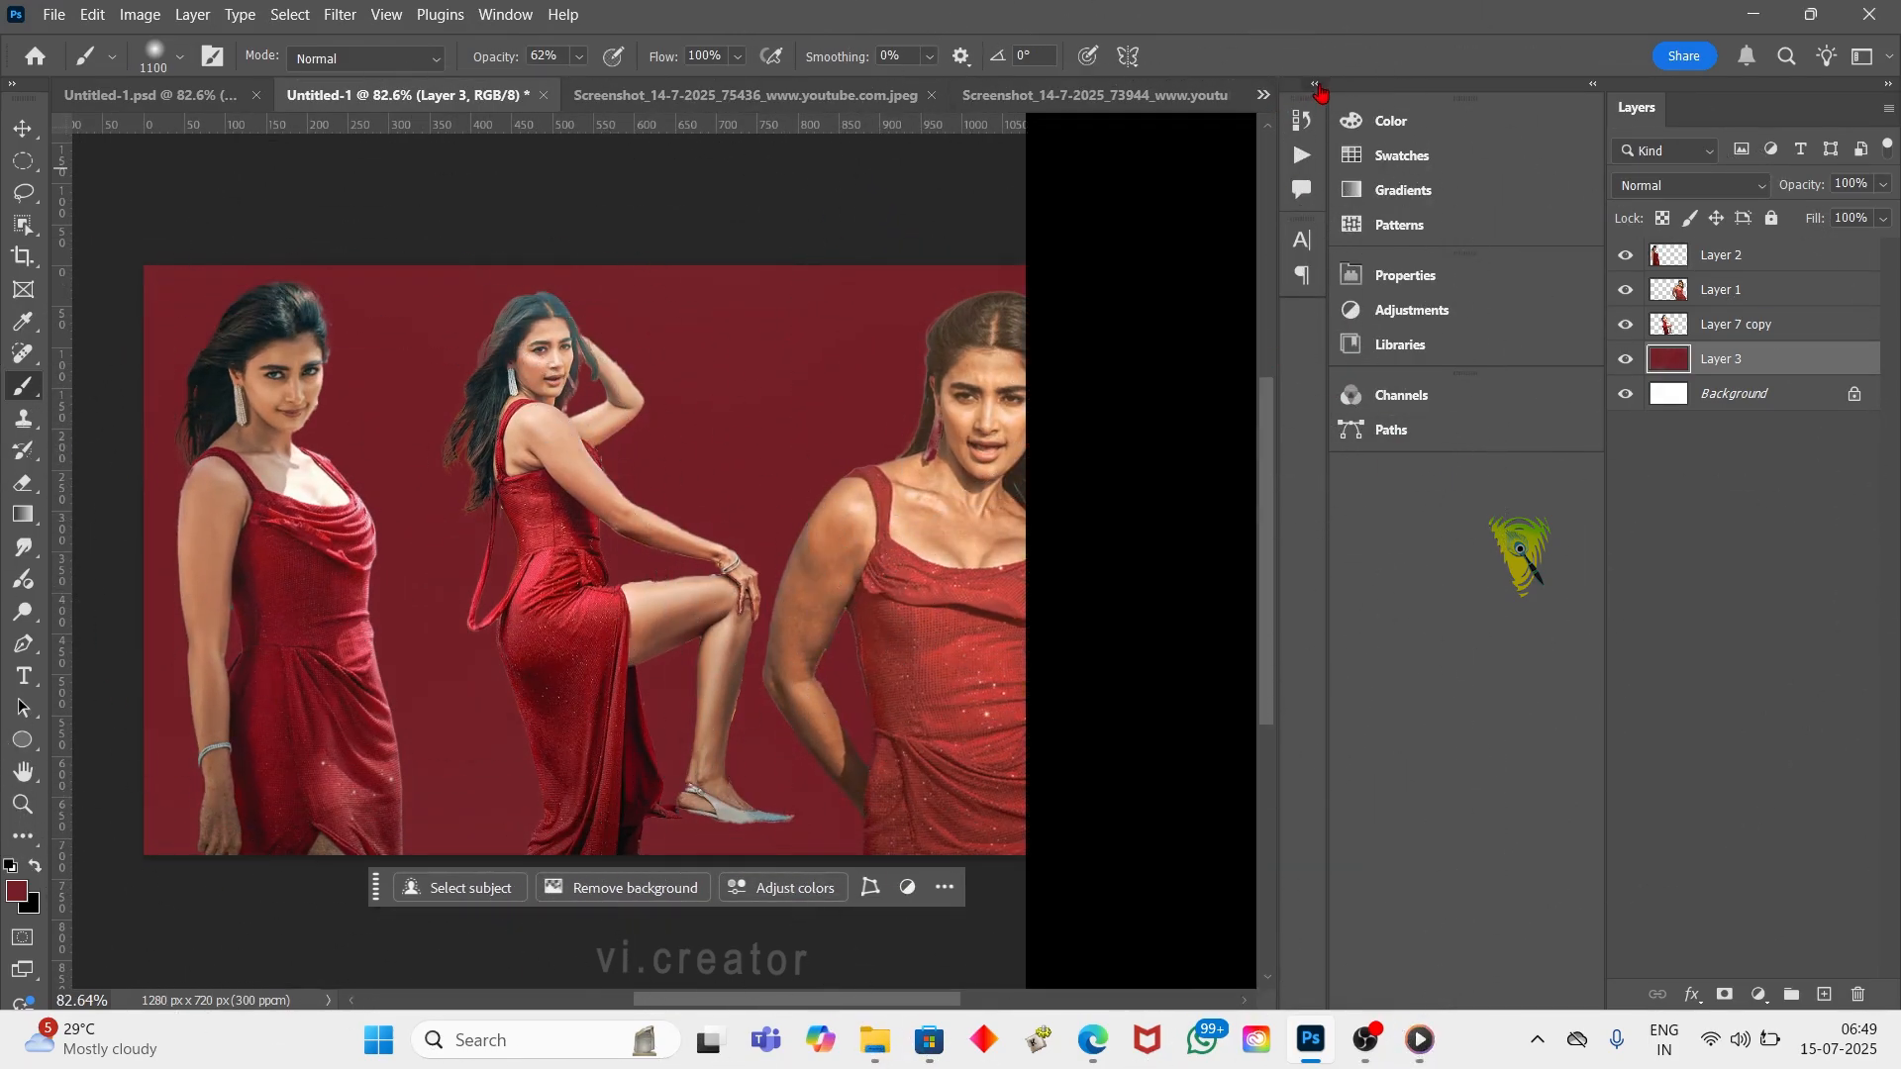
pyautogui.click(1593, 86)
pyautogui.click(1593, 86)
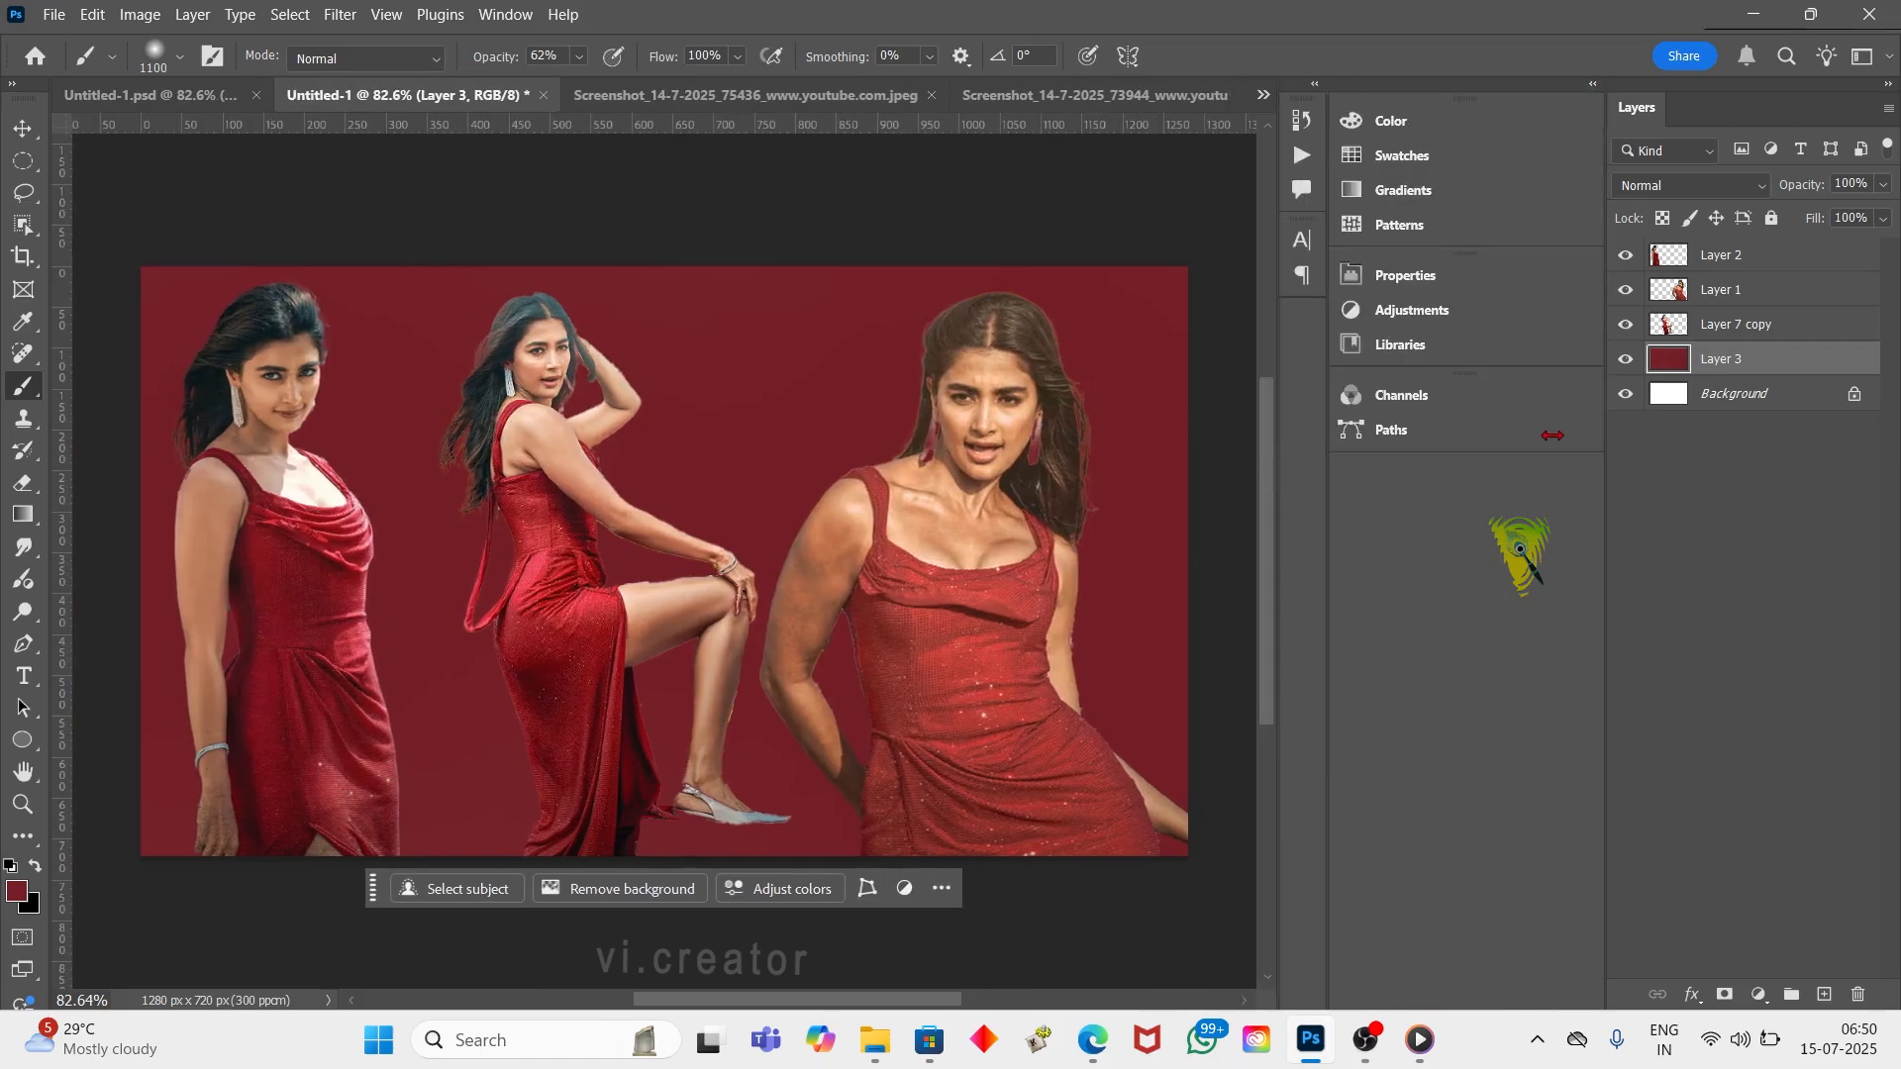
pyautogui.scroll(-1, 786, 475)
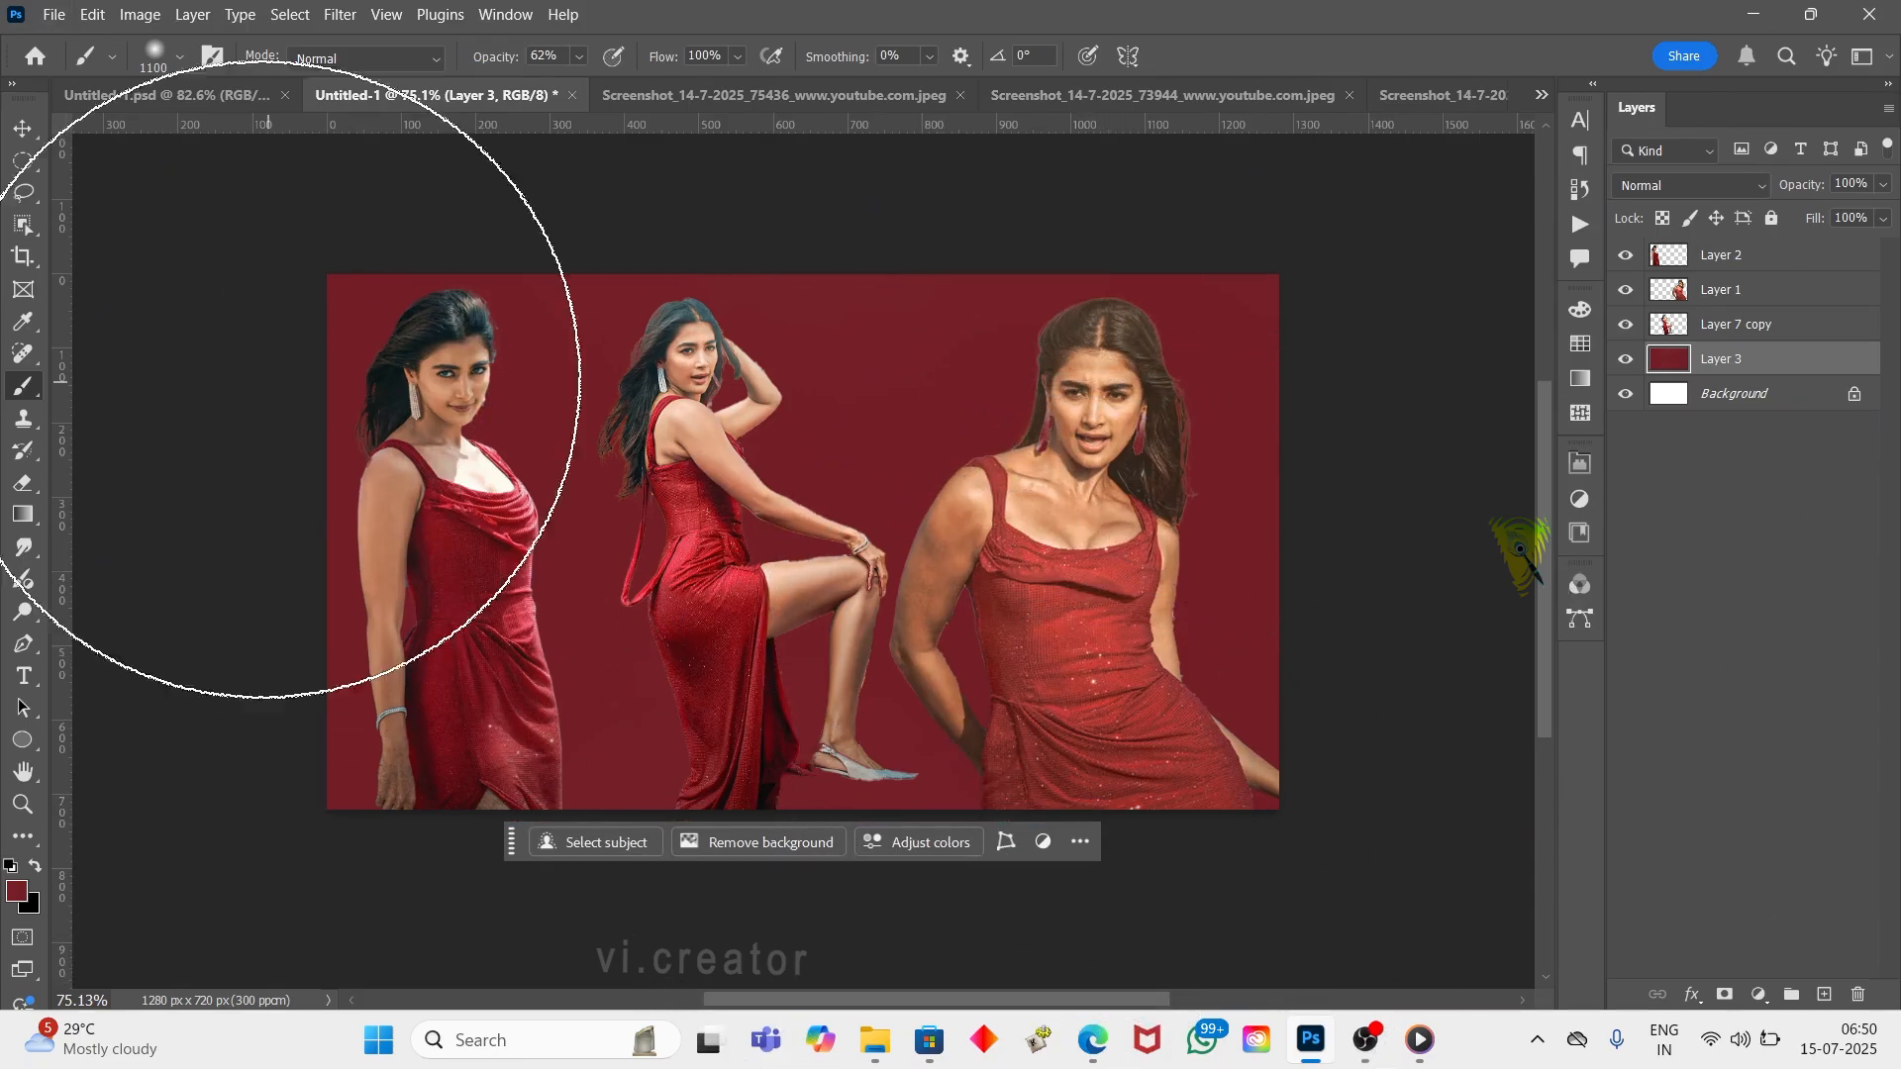
# Set the blend mode of the right-hand woman cutout to Luminosity
pyautogui.click(22, 129)
pyautogui.click(166, 212)
pyautogui.click(1168, 426)
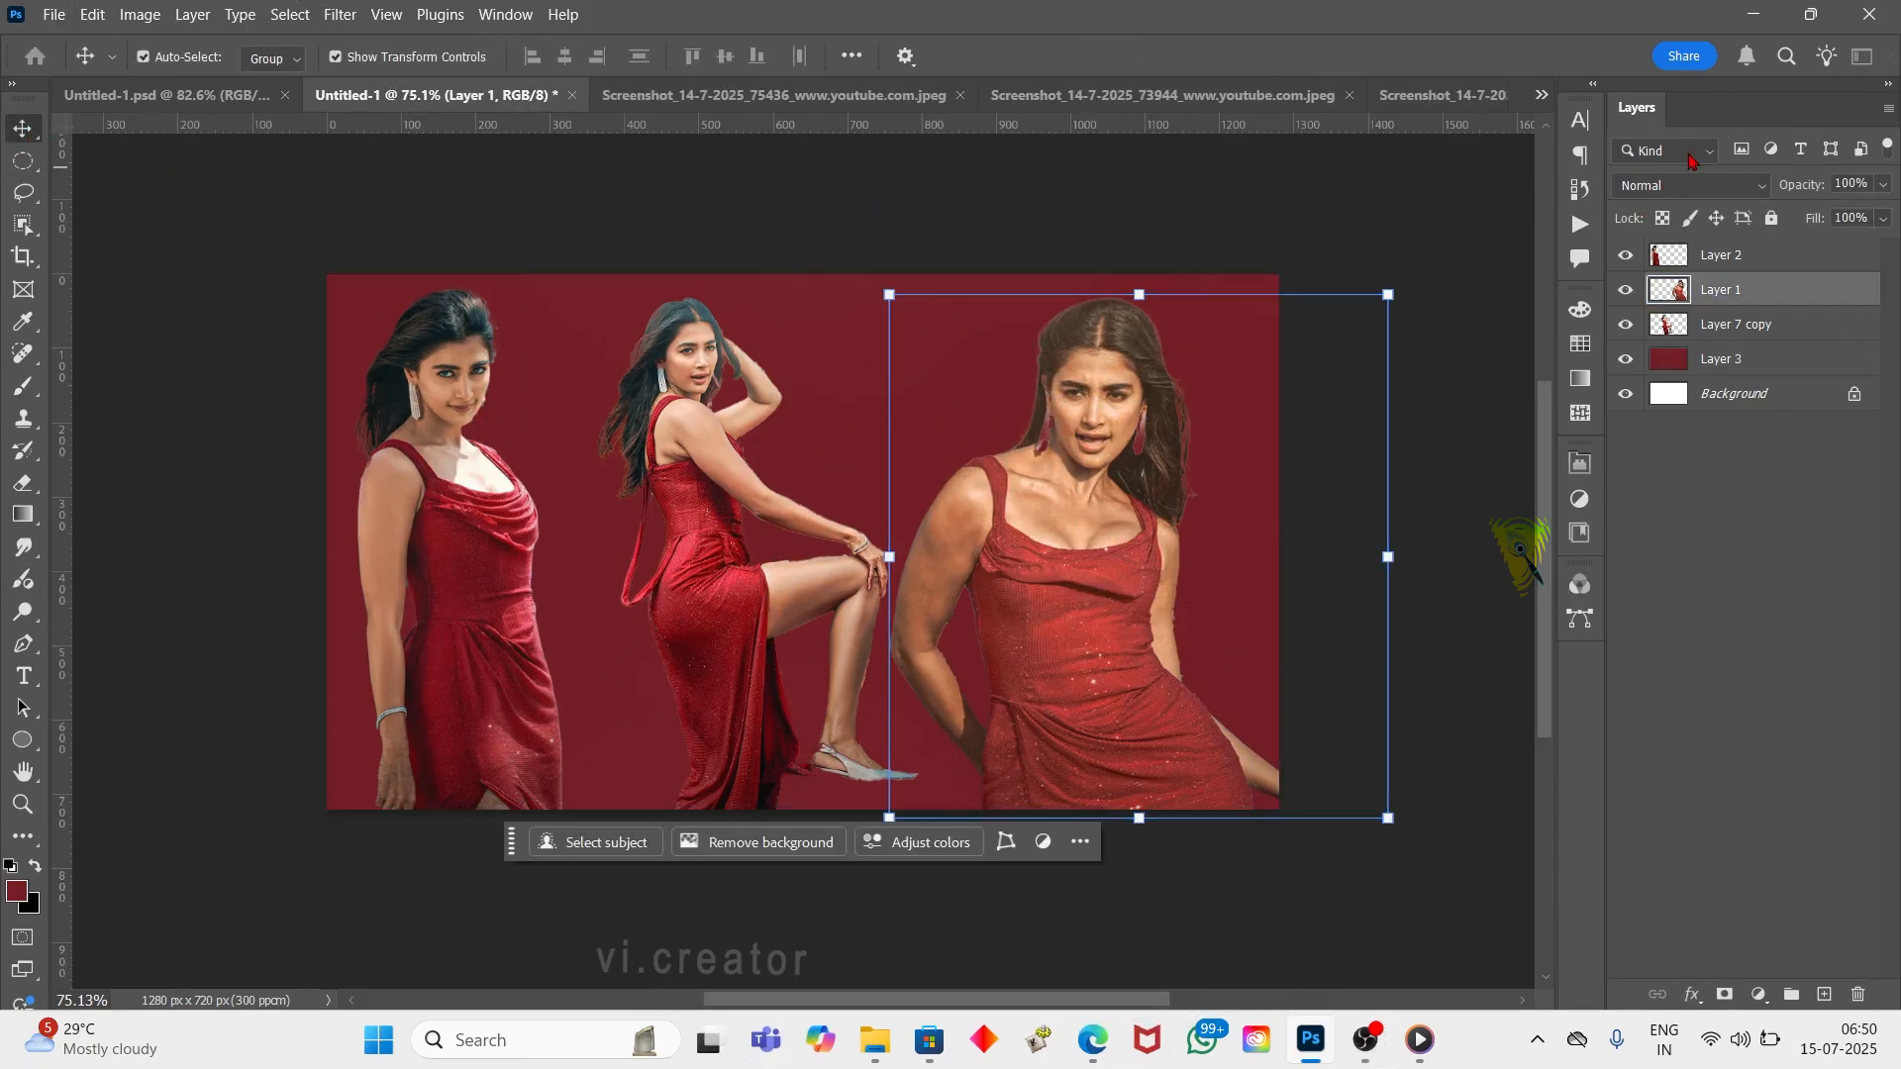
pyautogui.click(1692, 185)
pyautogui.click(1694, 188)
pyautogui.click(1695, 188)
pyautogui.click(1696, 190)
pyautogui.hotkey('ctrl', 'z')
pyautogui.hotkey('ctrl', 'shift', 'z')
pyautogui.click(1702, 192)
pyautogui.click(1703, 195)
pyautogui.click(1703, 195)
pyautogui.click(1683, 886)
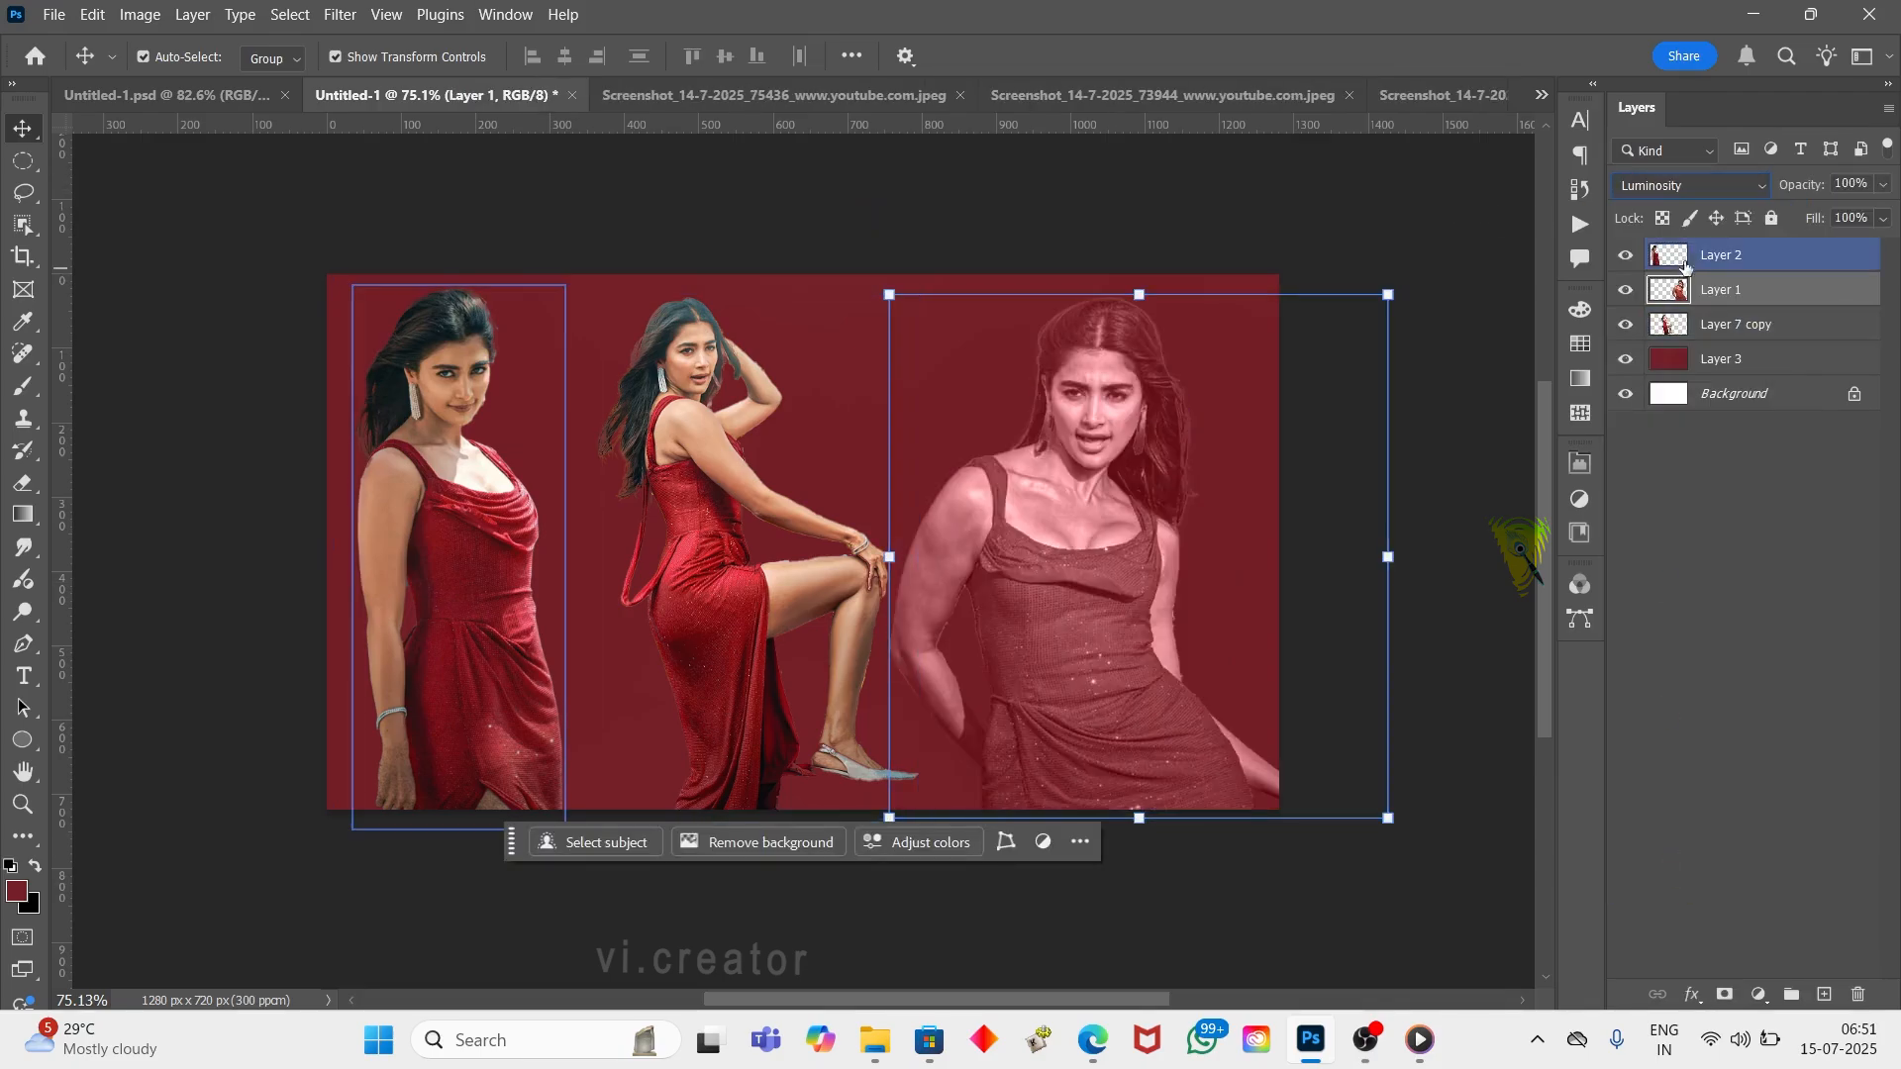
# Set the blend mode of the left-hand woman cutout on Layer 2 to Luminosity
pyautogui.click(1683, 269)
pyautogui.click(1692, 185)
pyautogui.click(1683, 884)
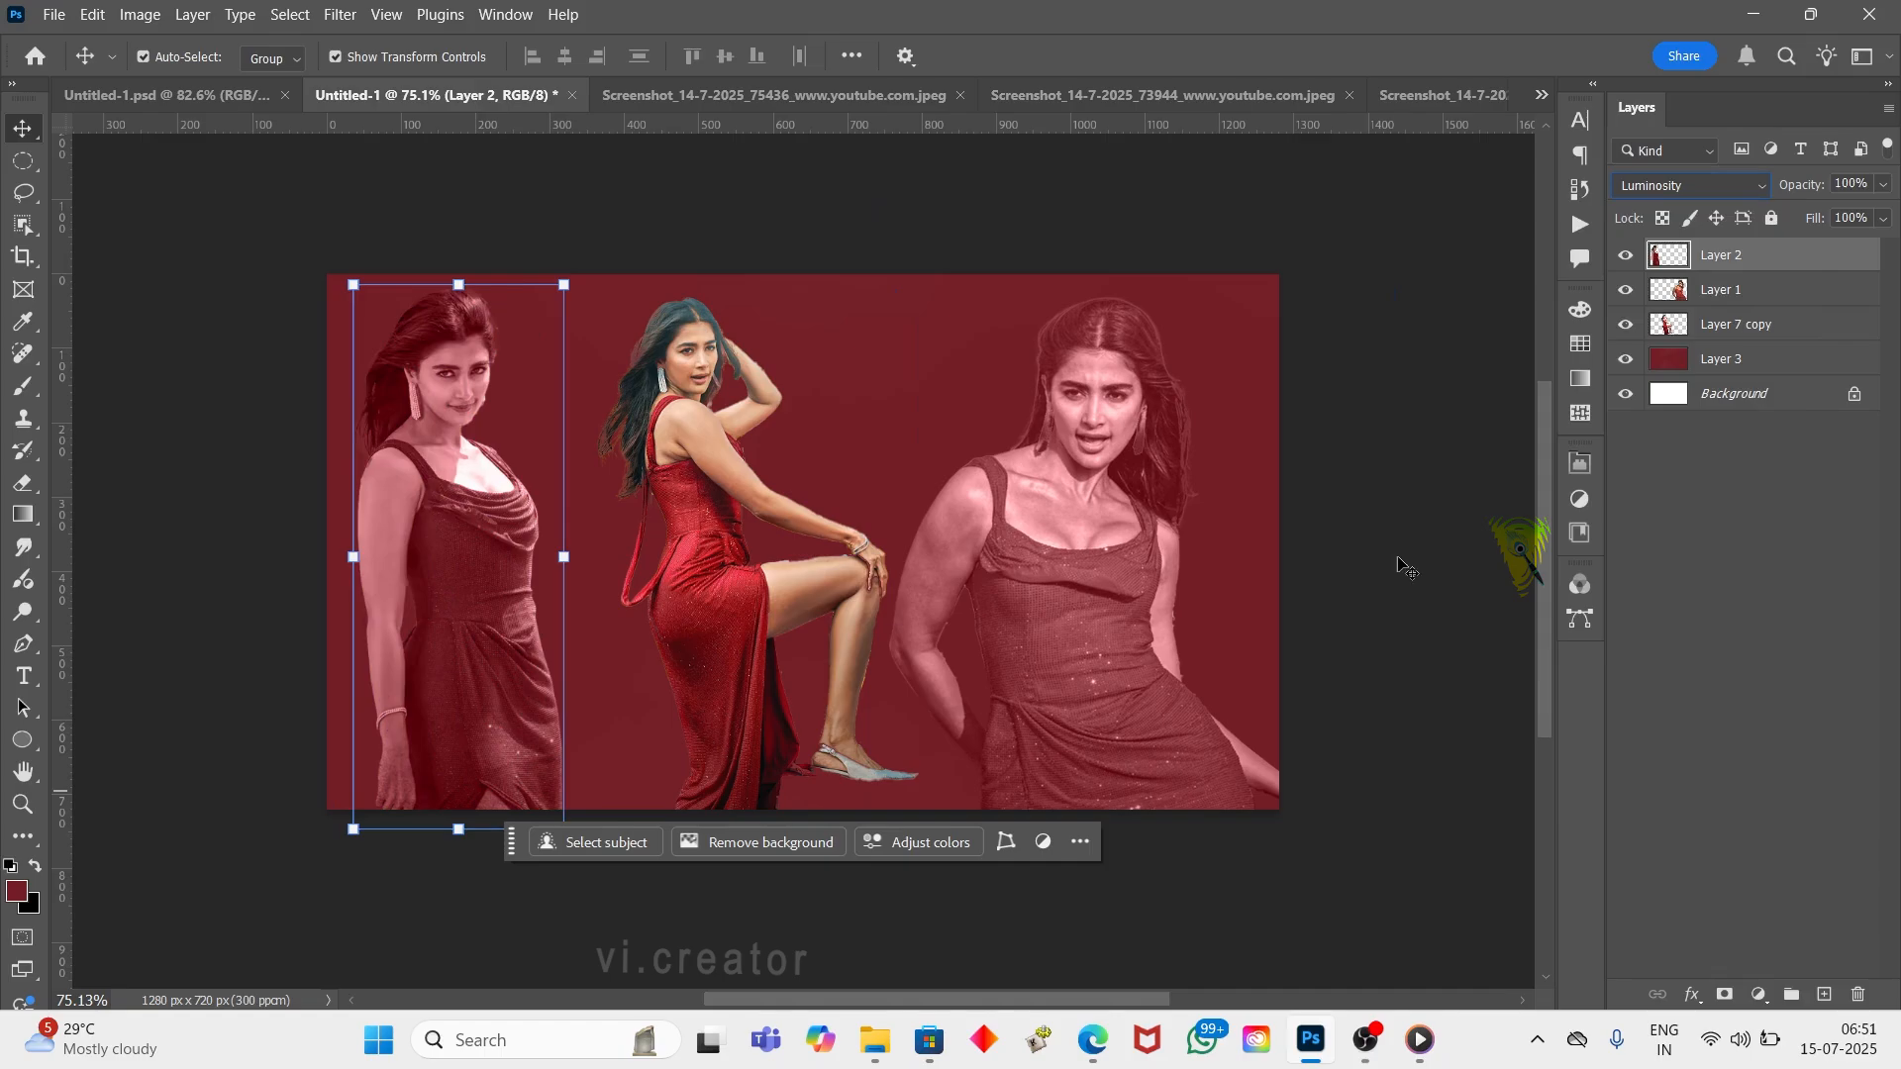
# Turn the middle cutout into a white silhouette with a Hue/Saturation adjustment at Lightness +100
pyautogui.click(1743, 324)
pyautogui.click(1716, 190)
pyautogui.click(1136, 220)
pyautogui.click(1720, 327)
pyautogui.click(140, 14)
pyautogui.moveTo(168, 73)
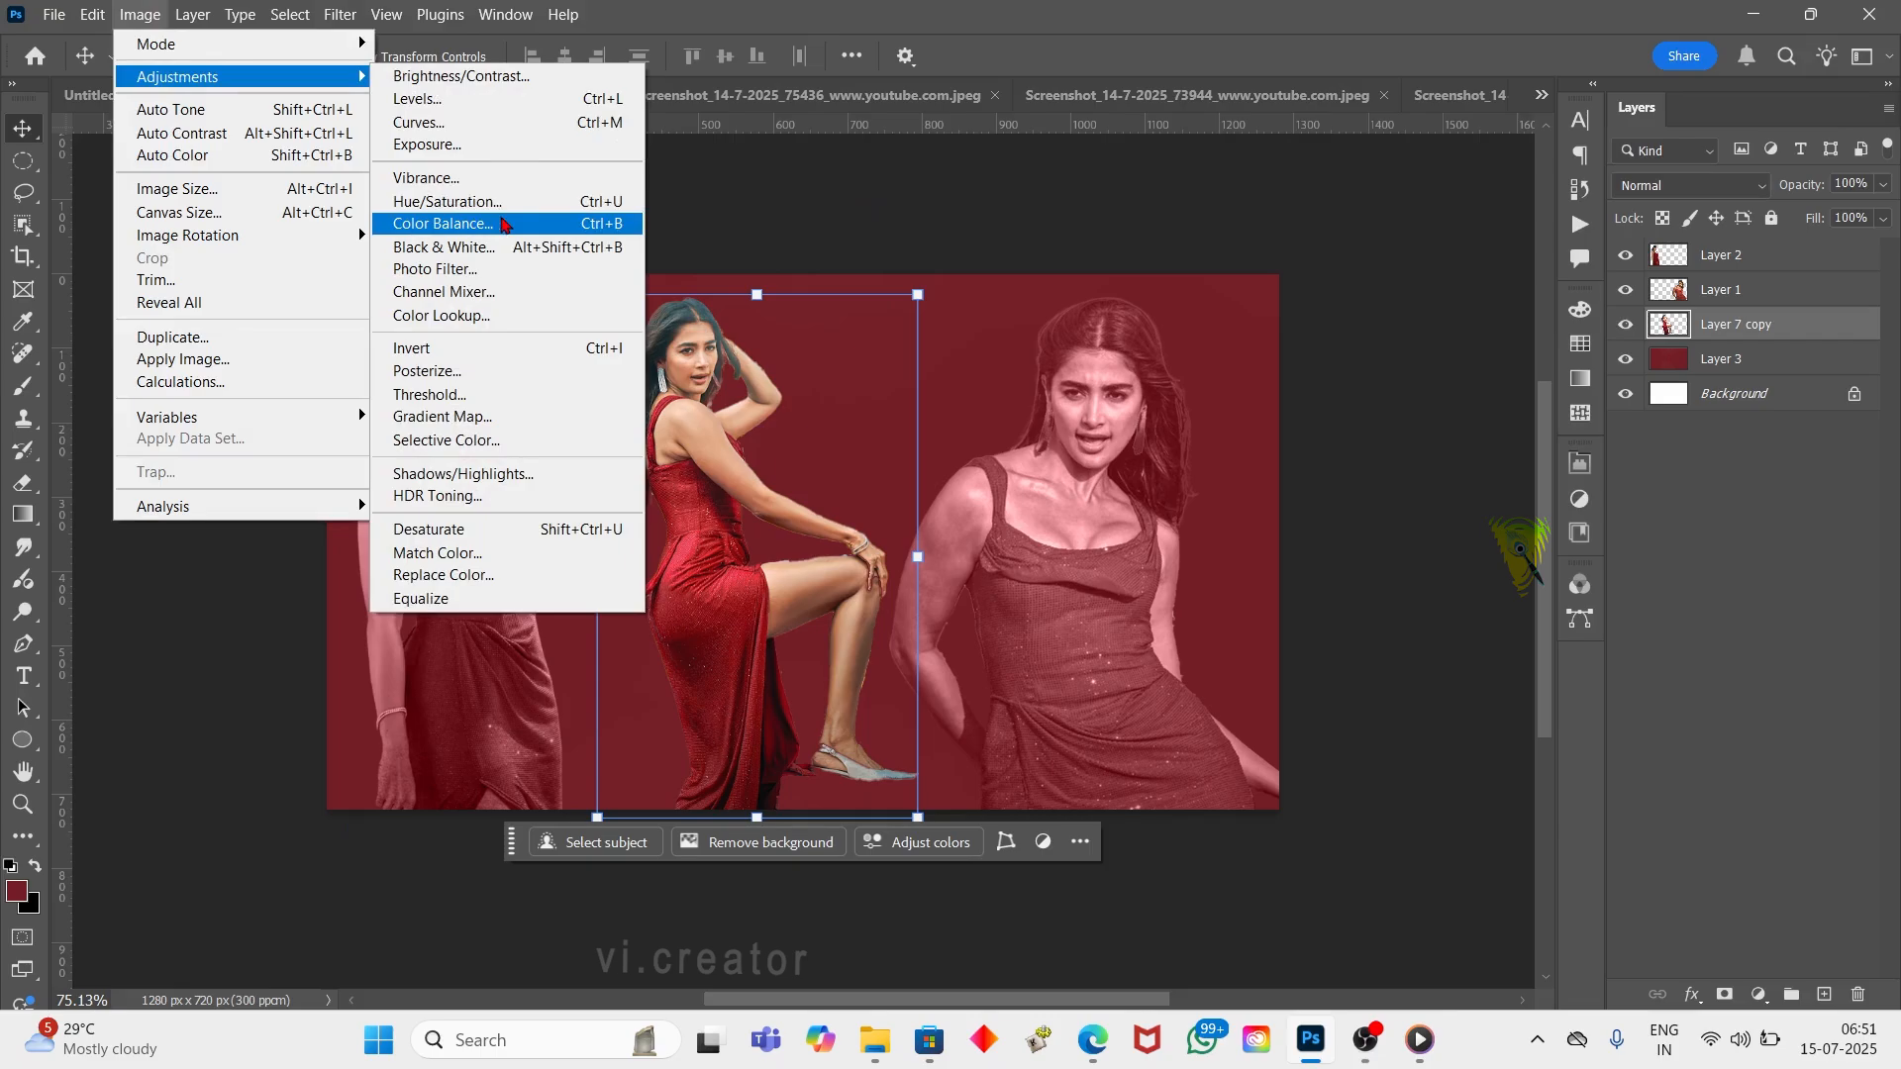
pyautogui.click(465, 176)
pyautogui.moveTo(1042, 593); pyautogui.dragTo(1287, 579)
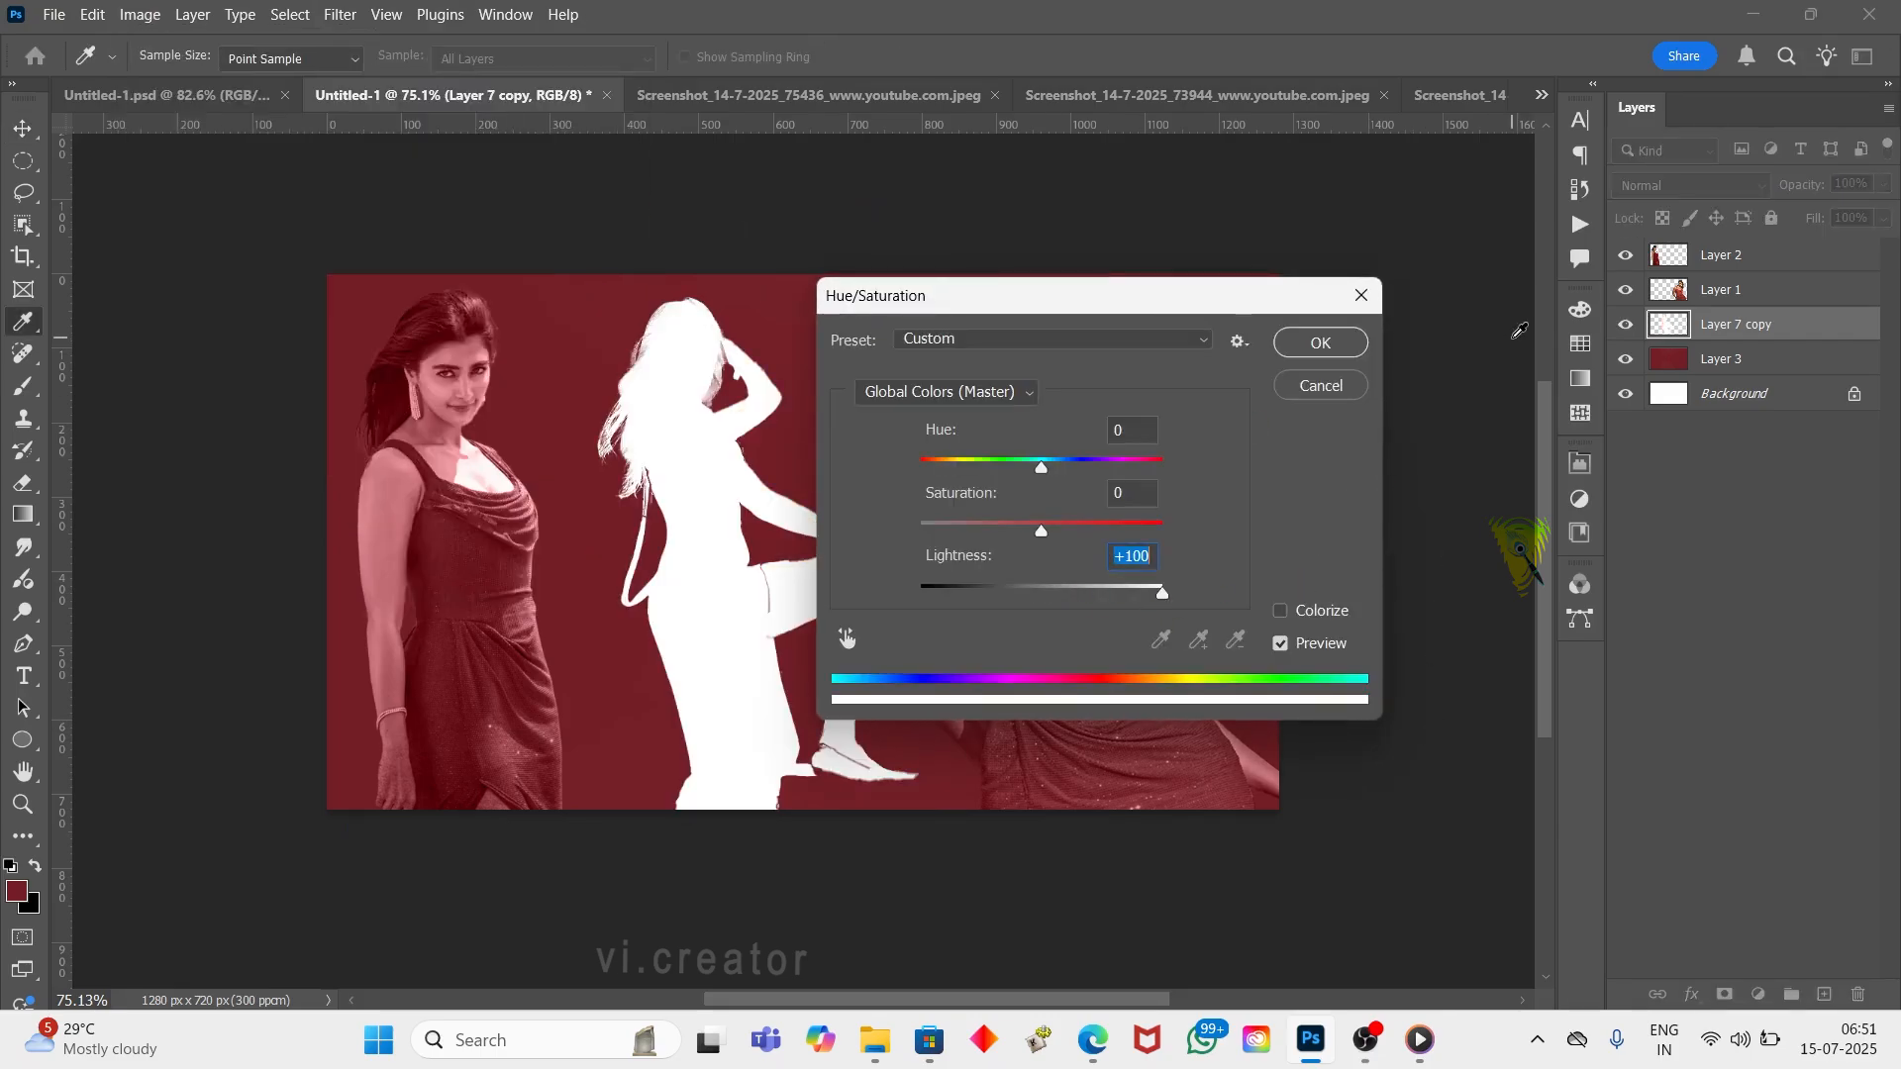
pyautogui.click(1337, 351)
# Set the middle silhouette's blend mode to Subtract and lower its layer opacity
pyautogui.click(1707, 188)
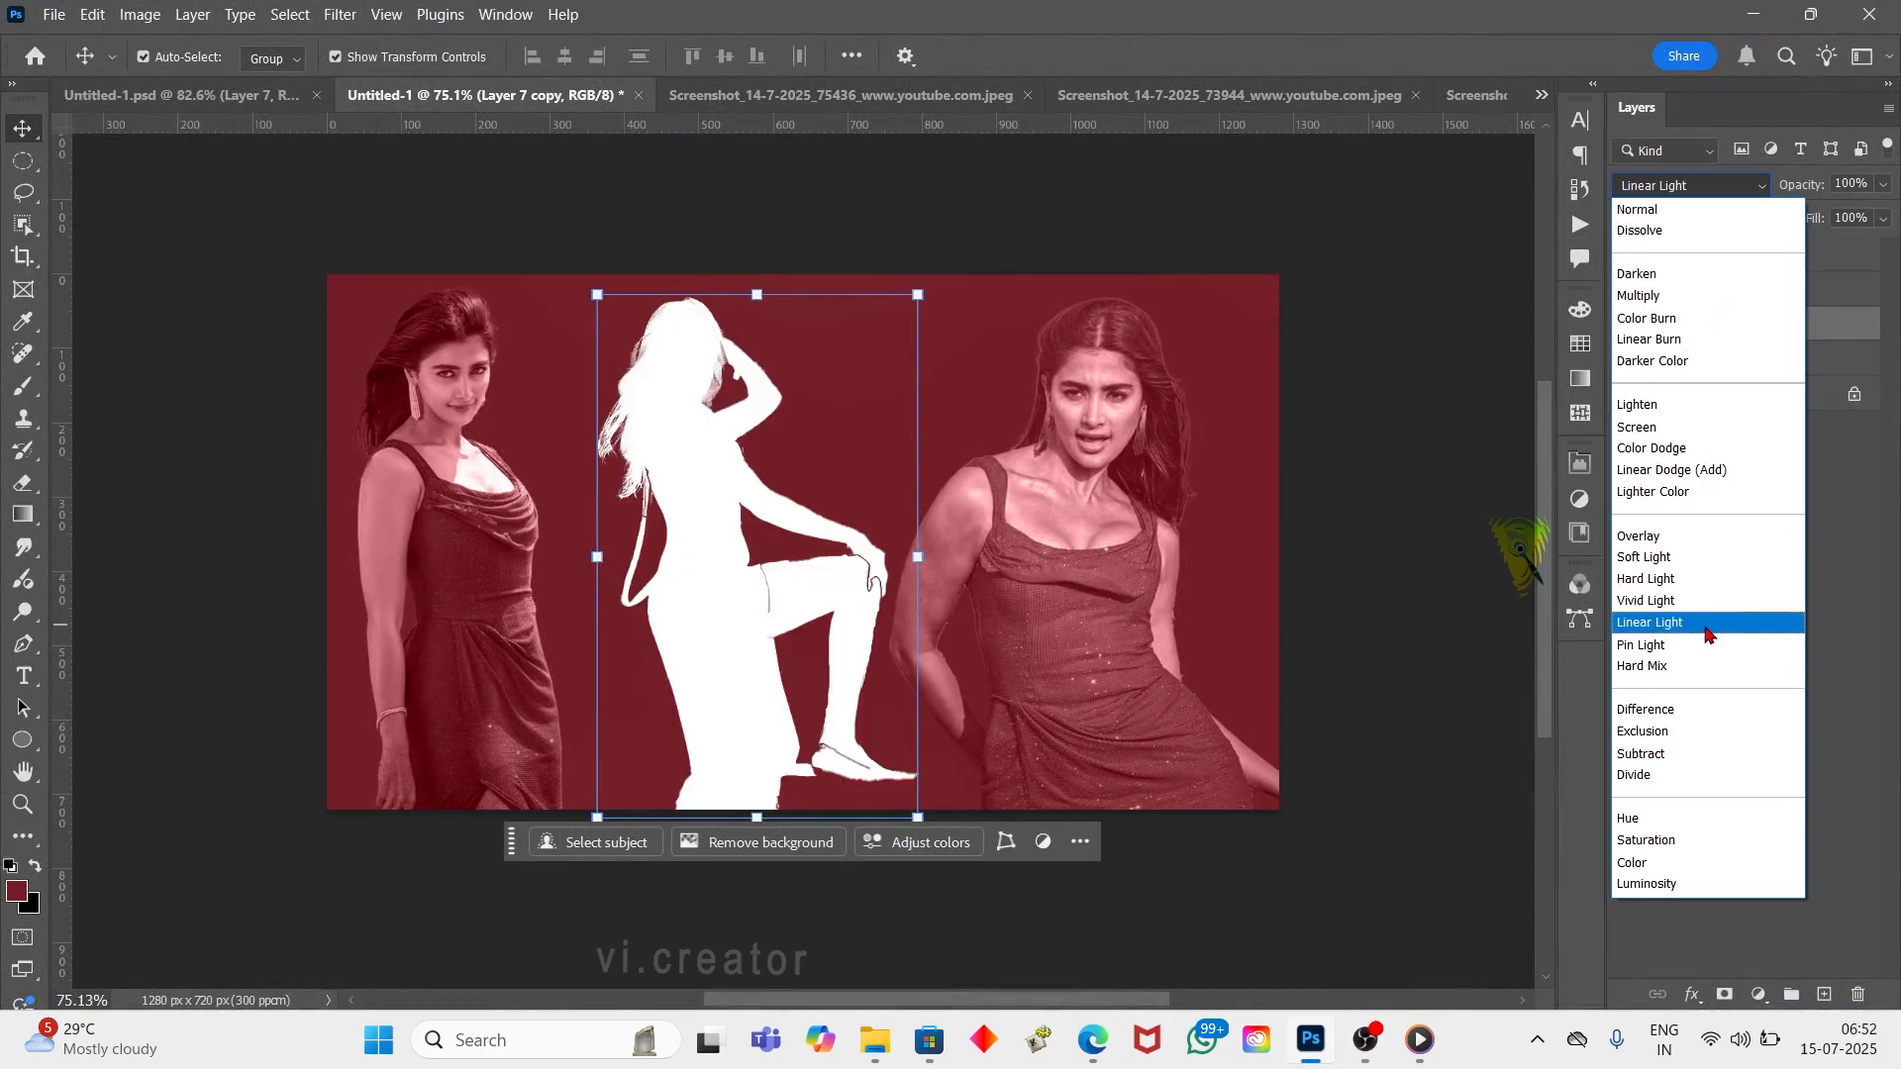
pyautogui.click(1686, 752)
pyautogui.moveTo(1800, 186); pyautogui.dragTo(1724, 188)
pyautogui.click(1804, 535)
pyautogui.click(1101, 396)
pyautogui.click(1146, 242)
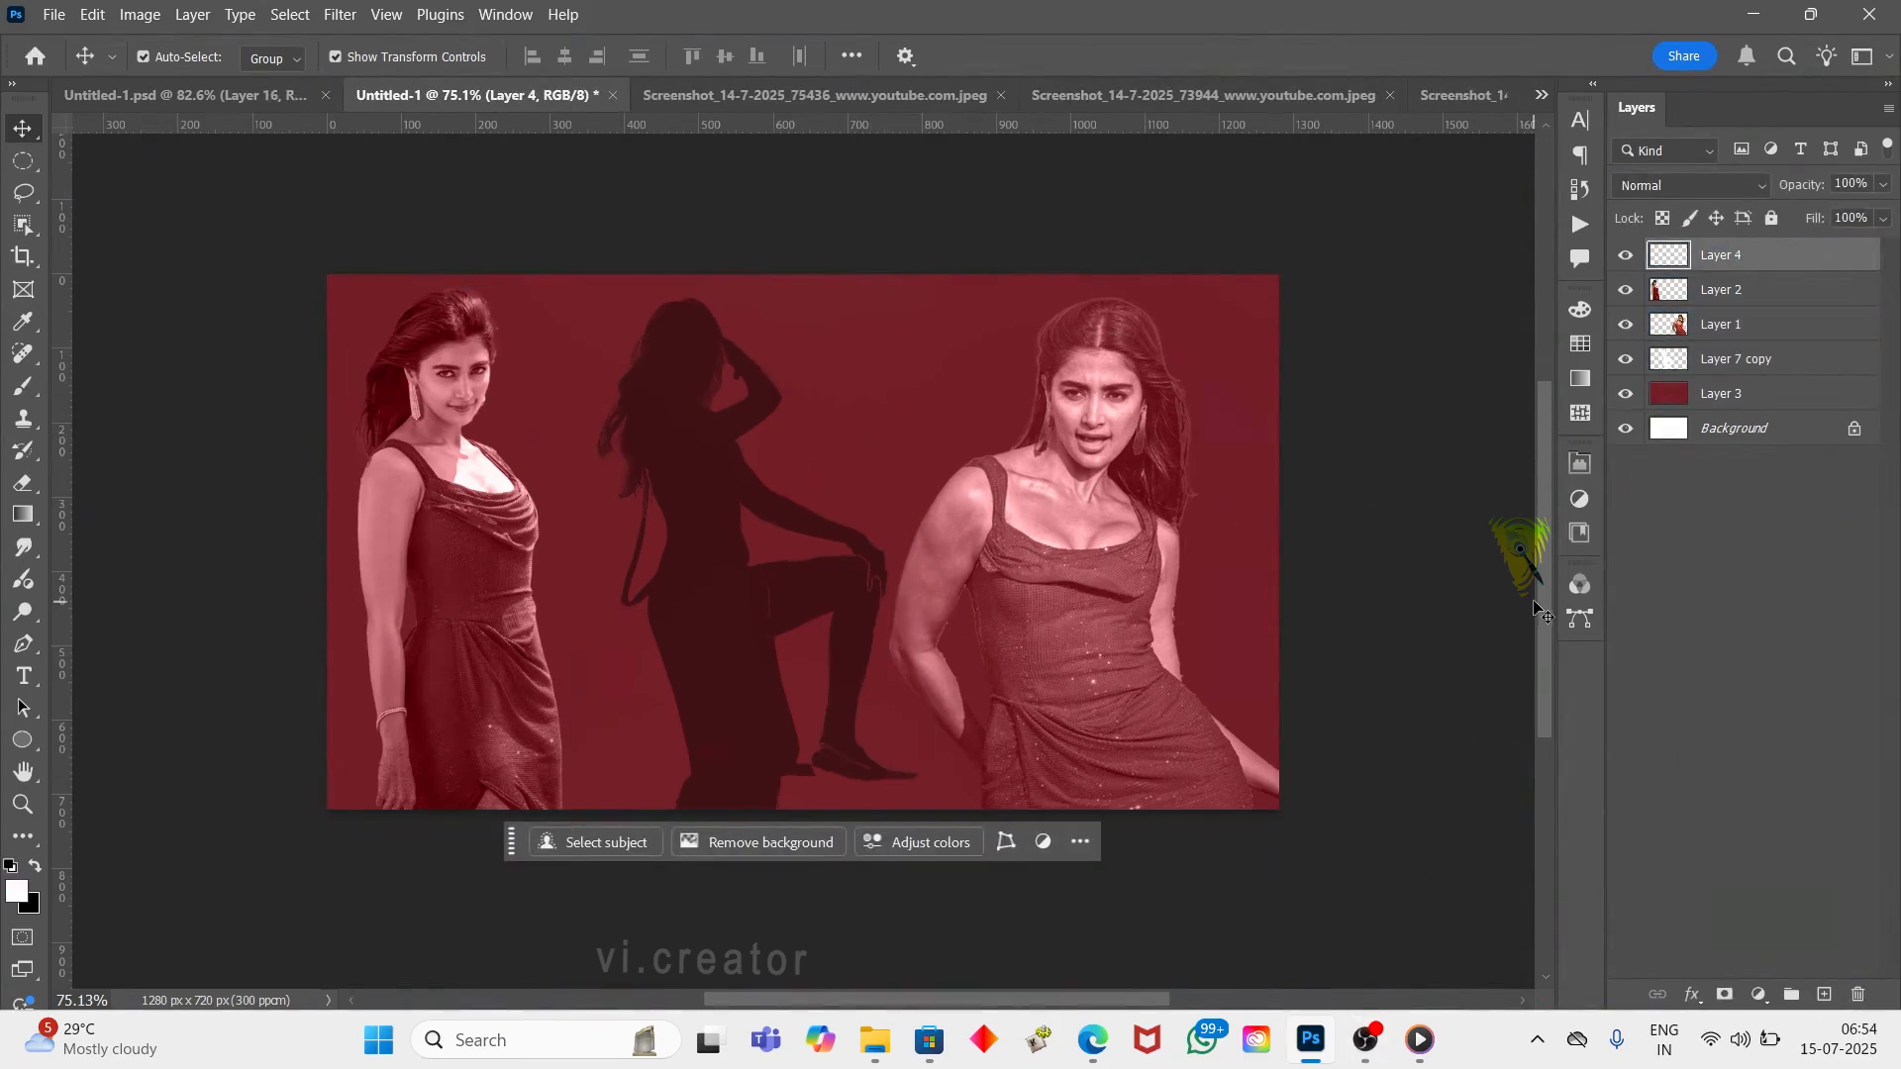
# Stamp white fog across the lower part of Layer 4 with the 2900 px brush and set the layer's opacity to 75%
pyautogui.click(180, 59)
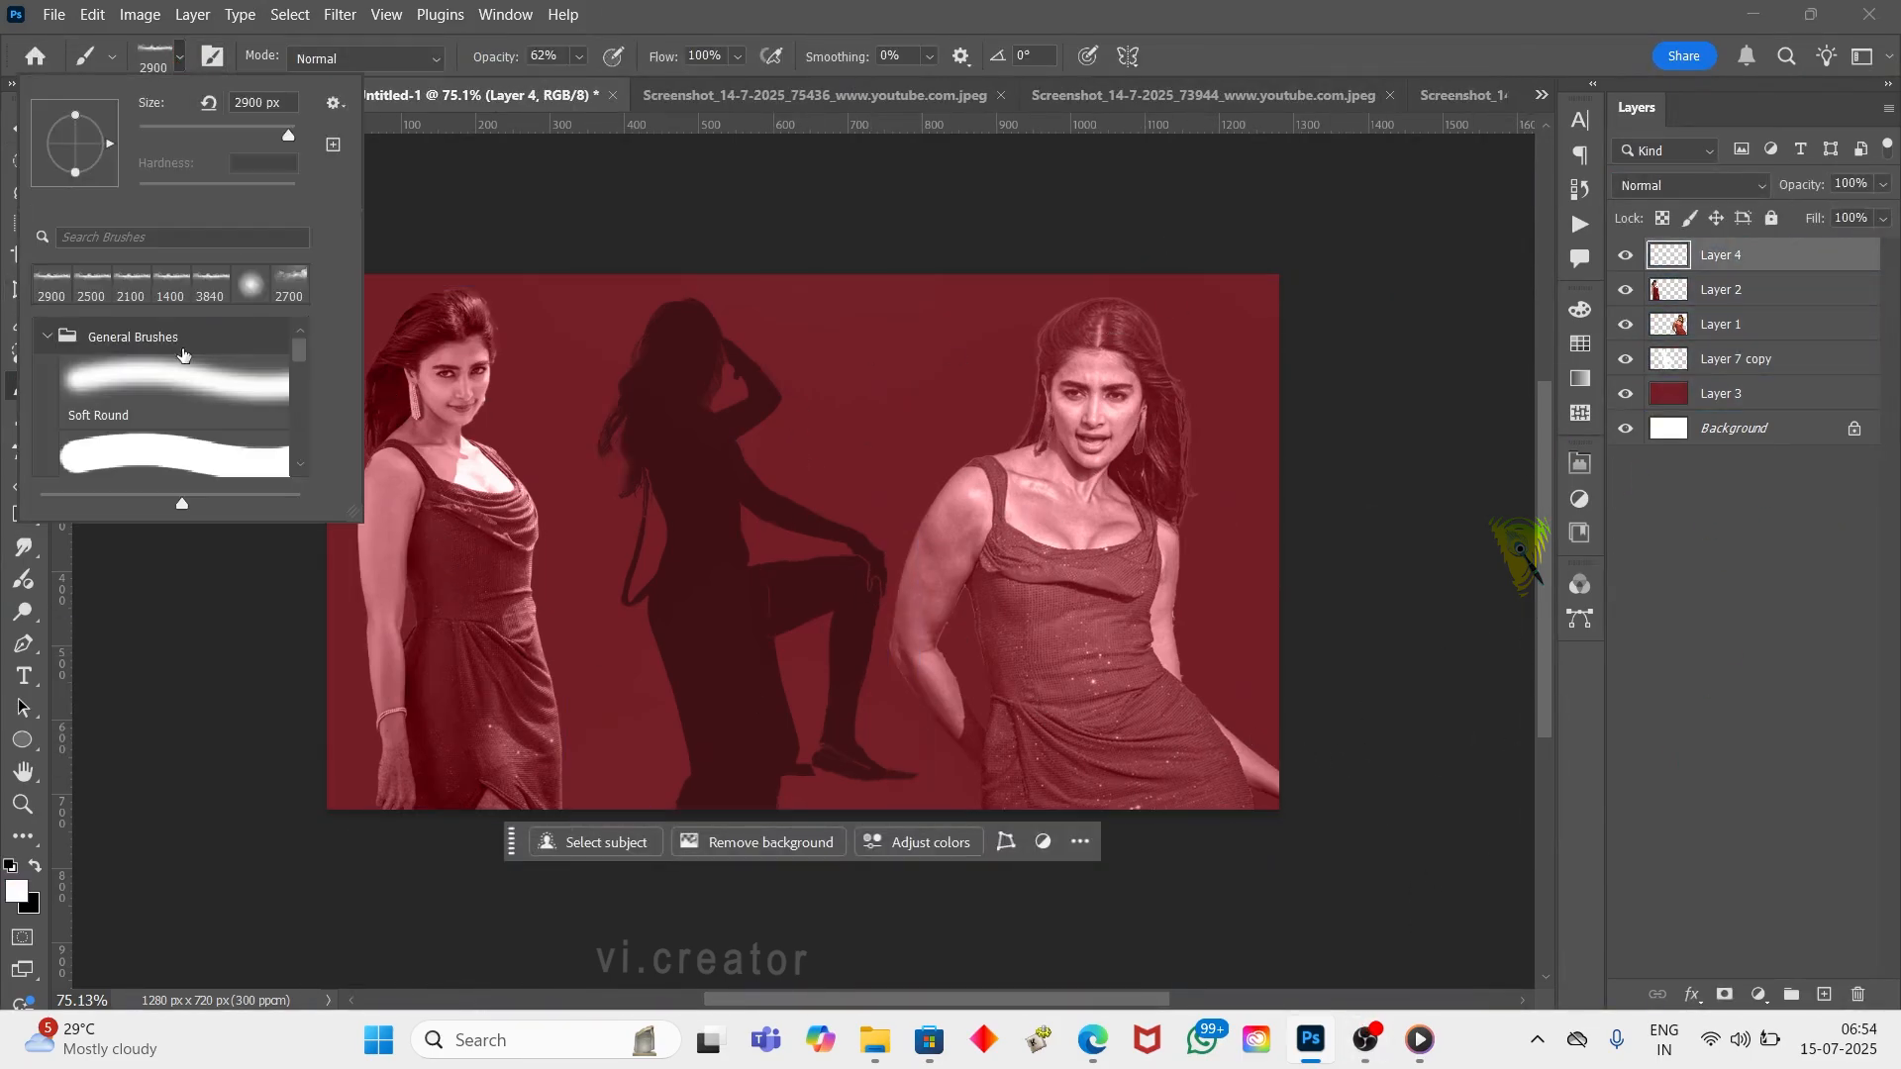
pyautogui.click(434, 182)
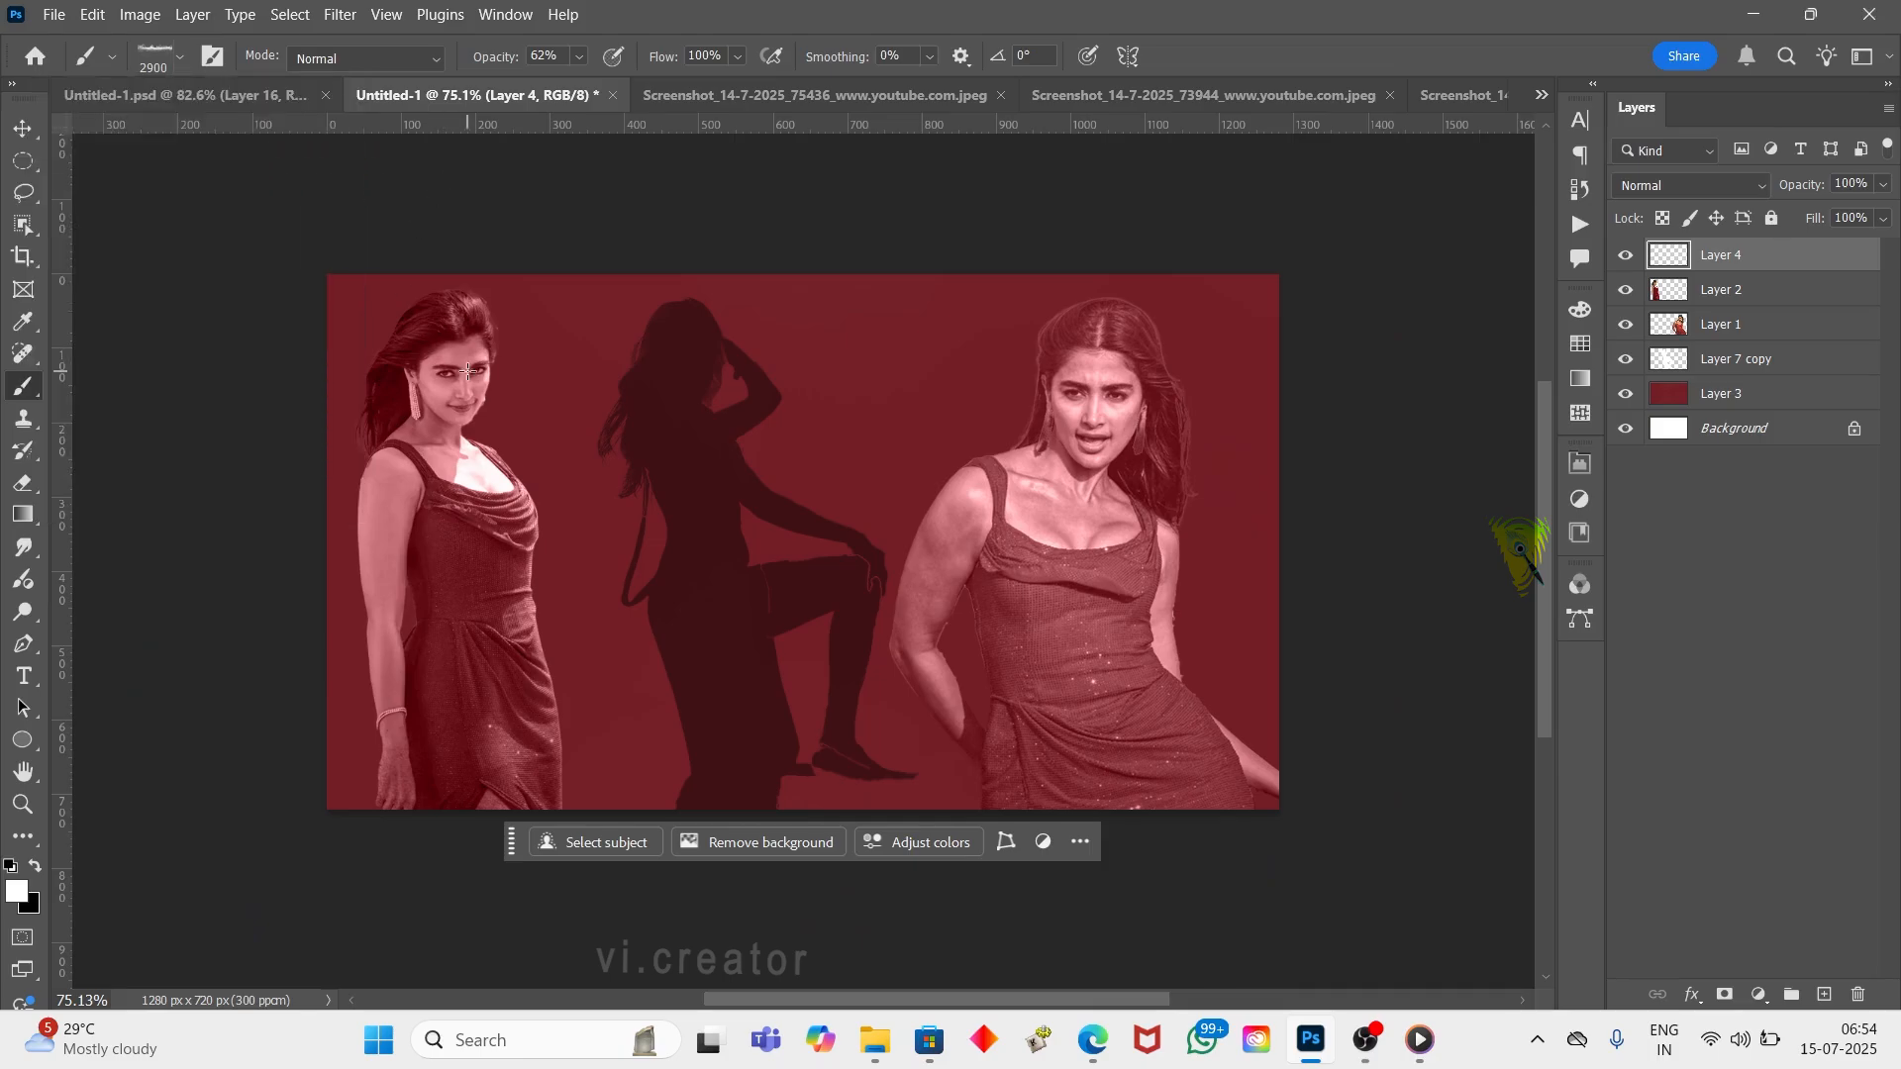
pyautogui.click(848, 735)
pyautogui.hotkey('ctrl', 'z')
pyautogui.click(847, 742)
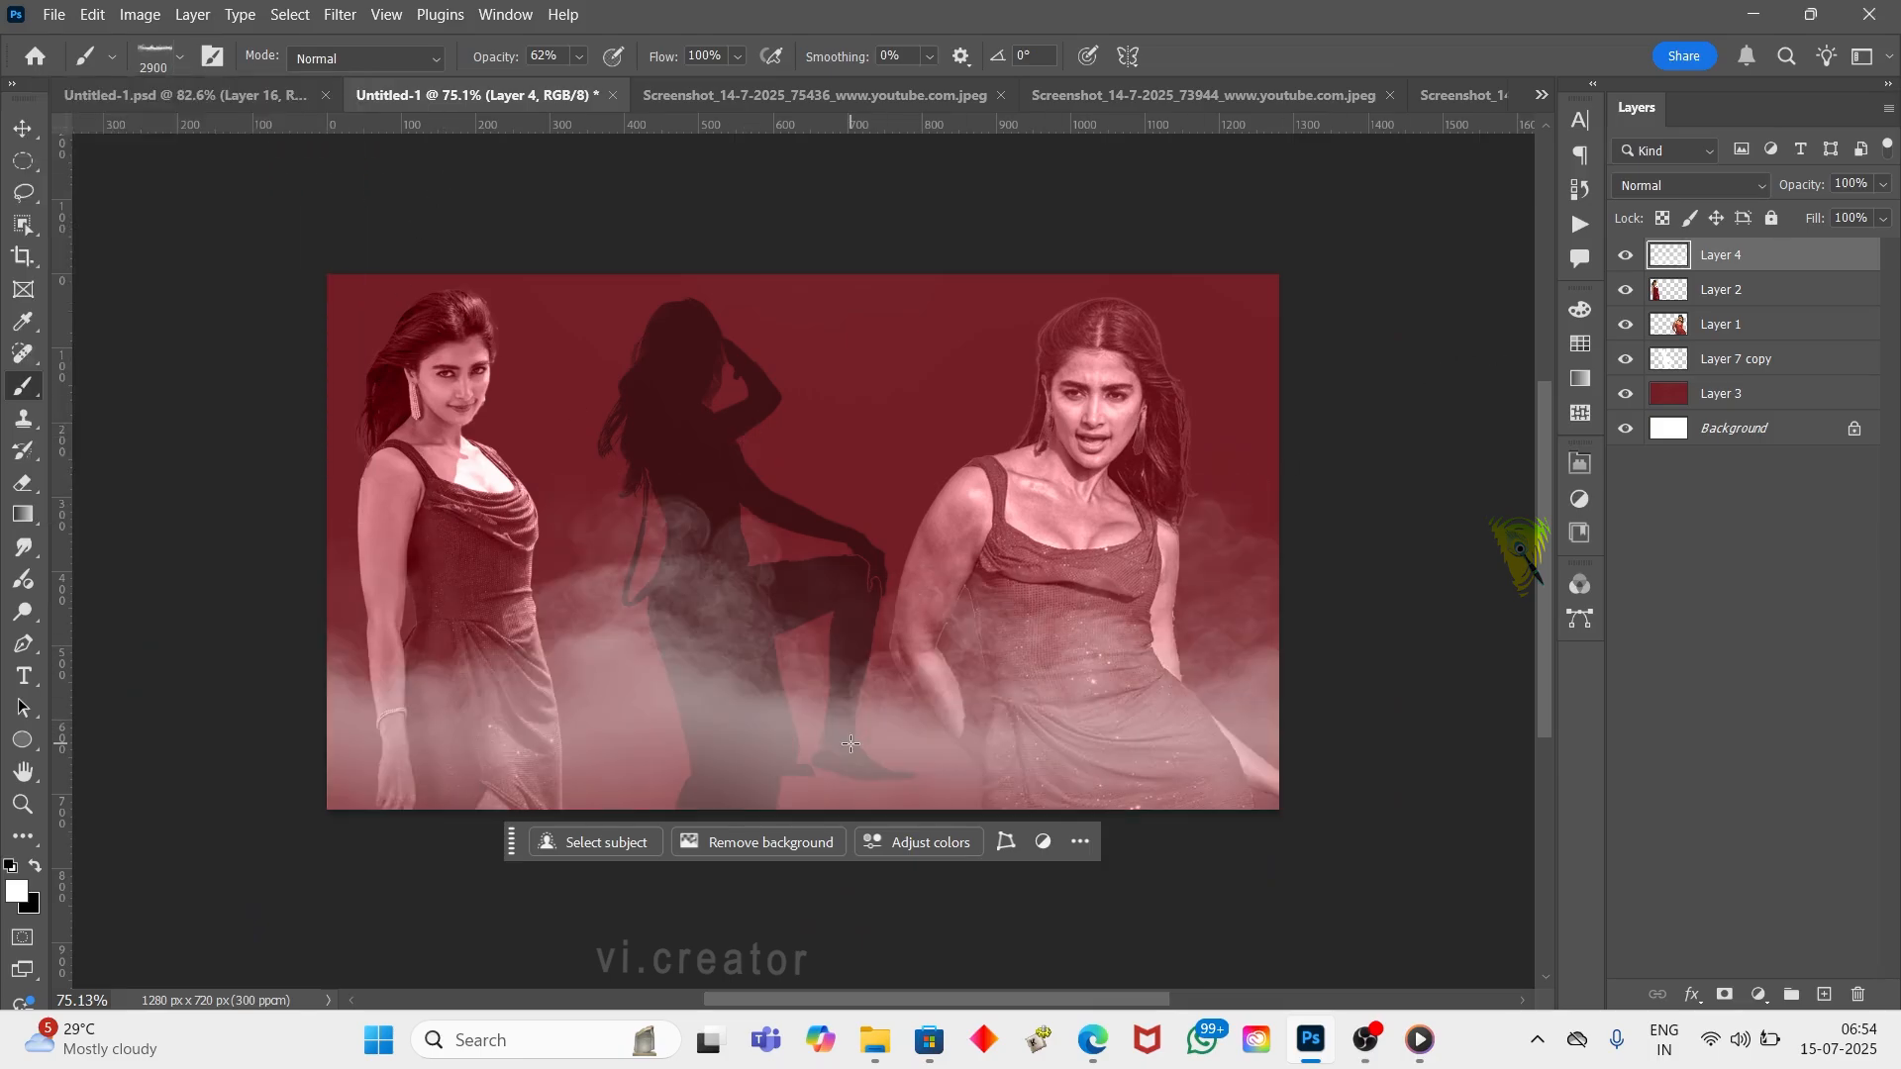
pyautogui.hotkey('ctrl', 'z')
pyautogui.click(840, 772)
pyautogui.click(1849, 184)
pyautogui.write('75')
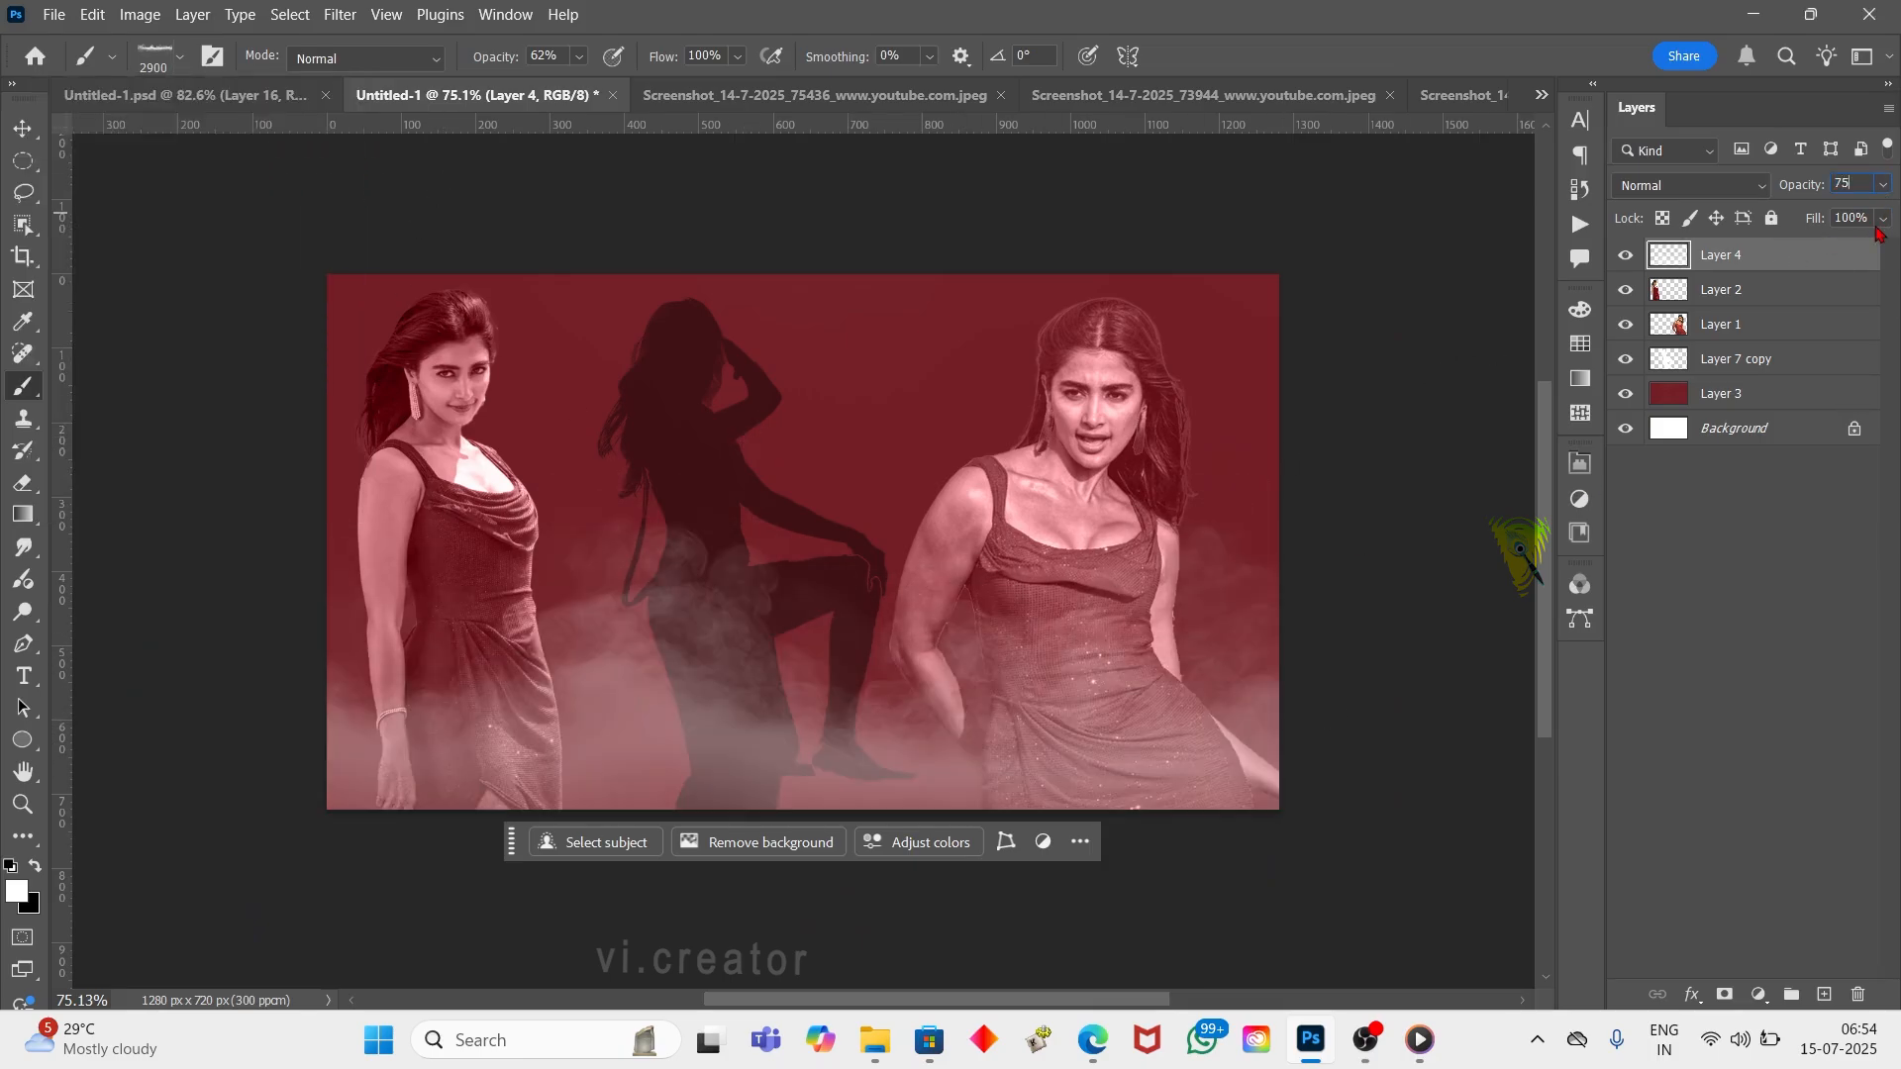
# Add a white "MONICA" title in the Original font and scale it to about 235% across the lower part of the canvas
pyautogui.press('Return')
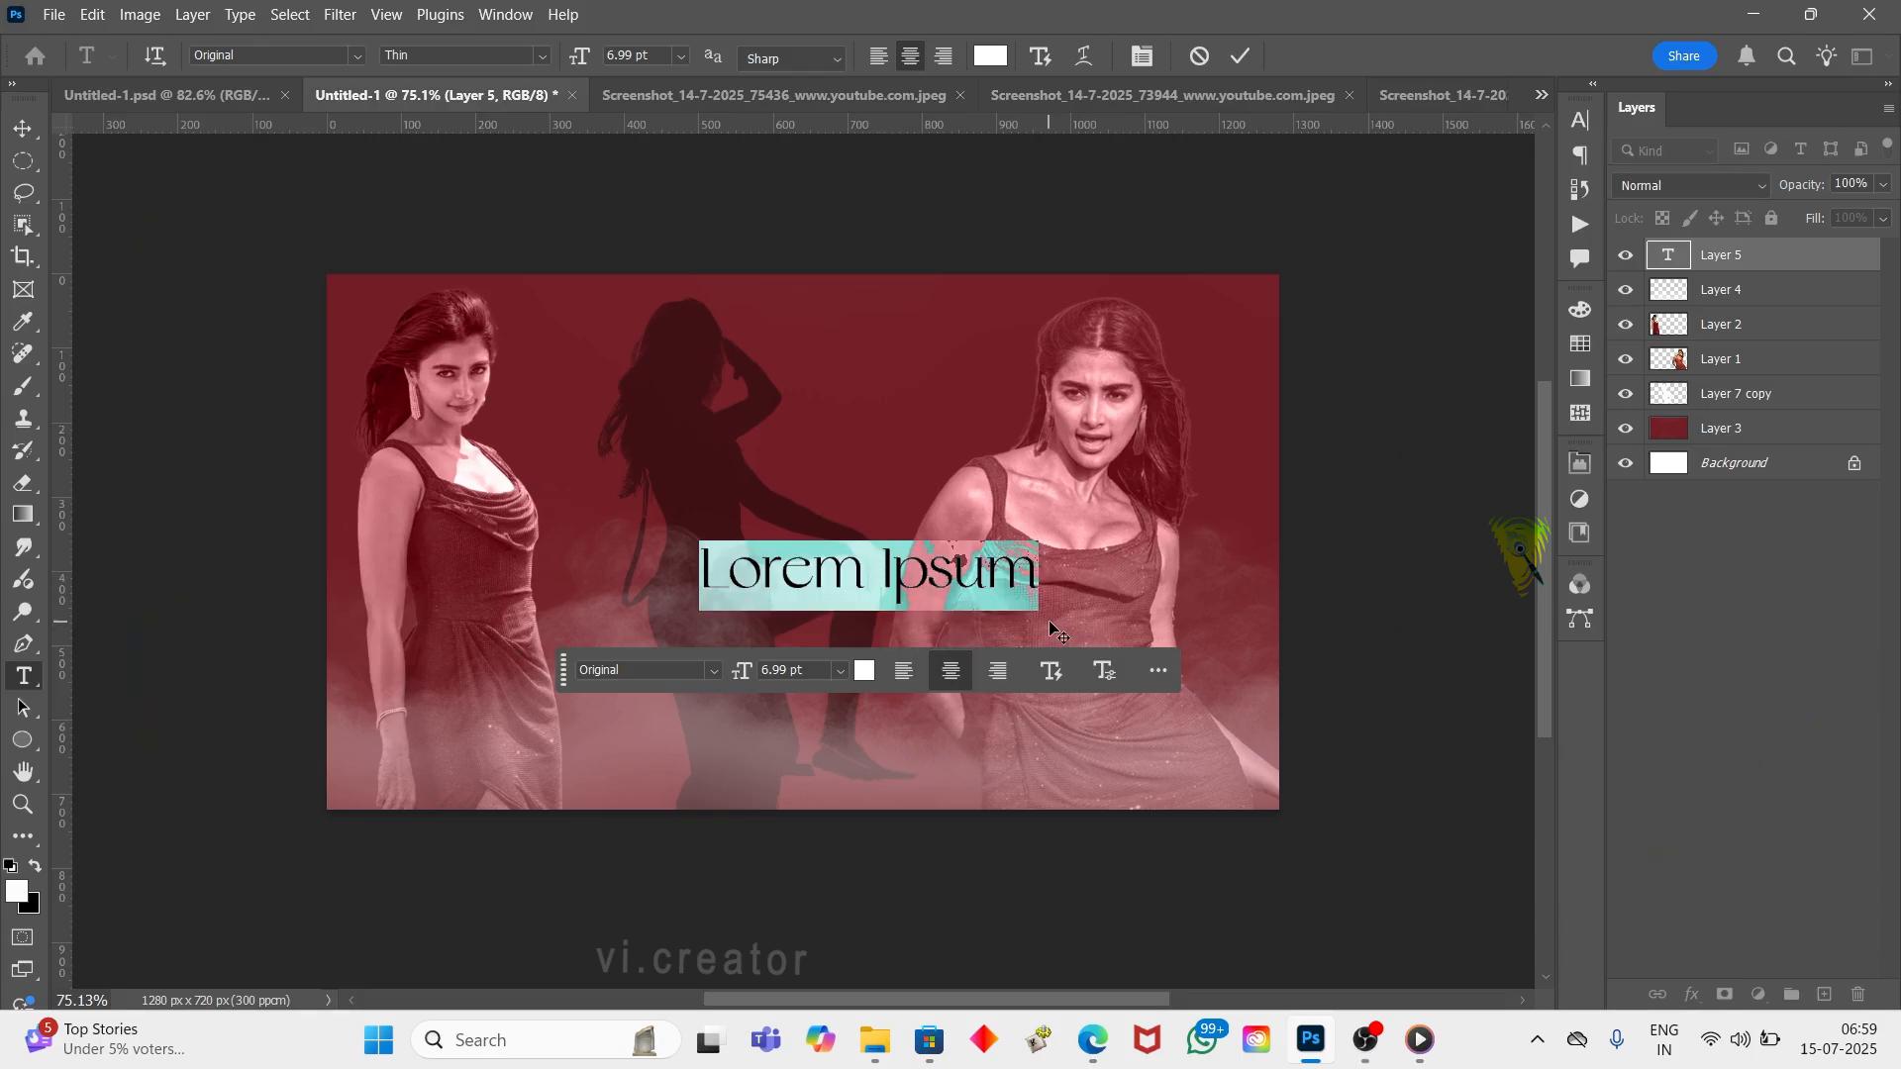
pyautogui.write('MONICA')
pyautogui.click(990, 626)
pyautogui.press('v')
pyautogui.moveTo(970, 540); pyautogui.dragTo(1261, 484)
pyautogui.moveTo(1068, 530); pyautogui.dragTo(1024, 682)
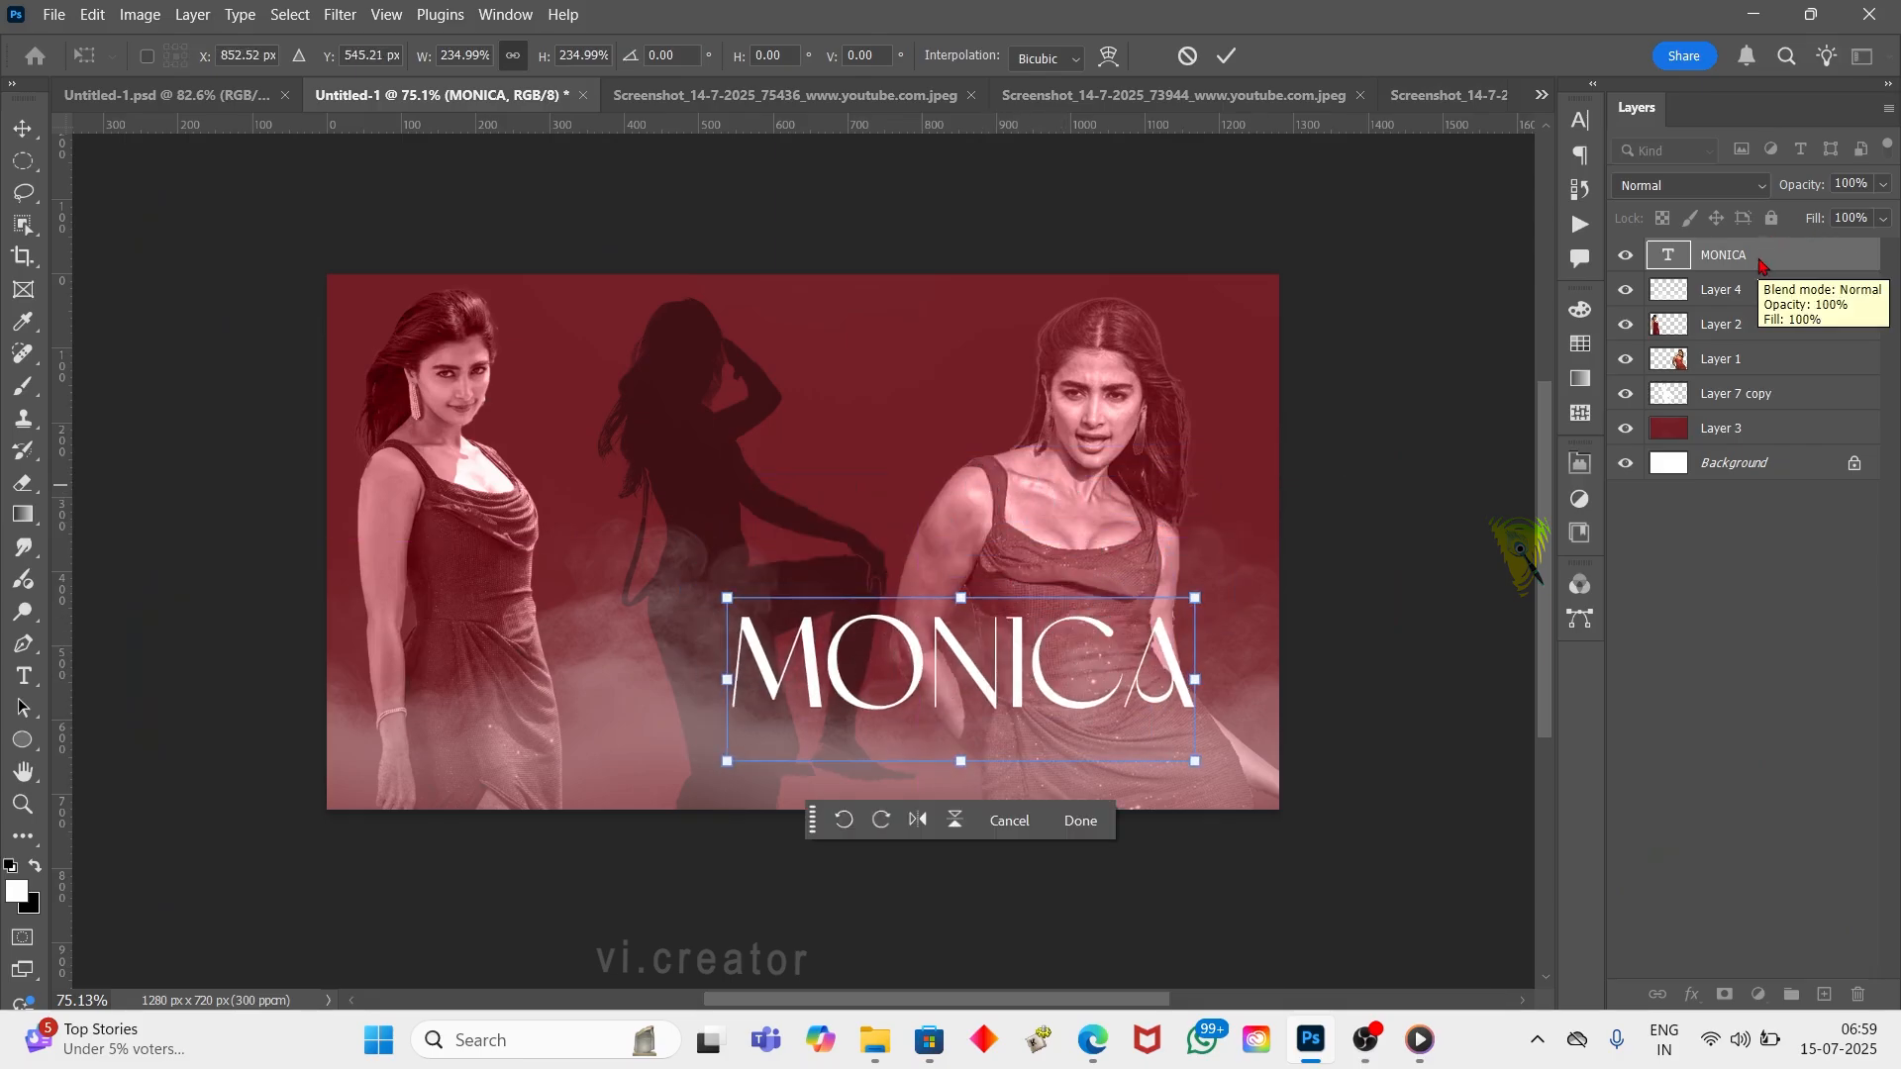
pyautogui.press('Return')
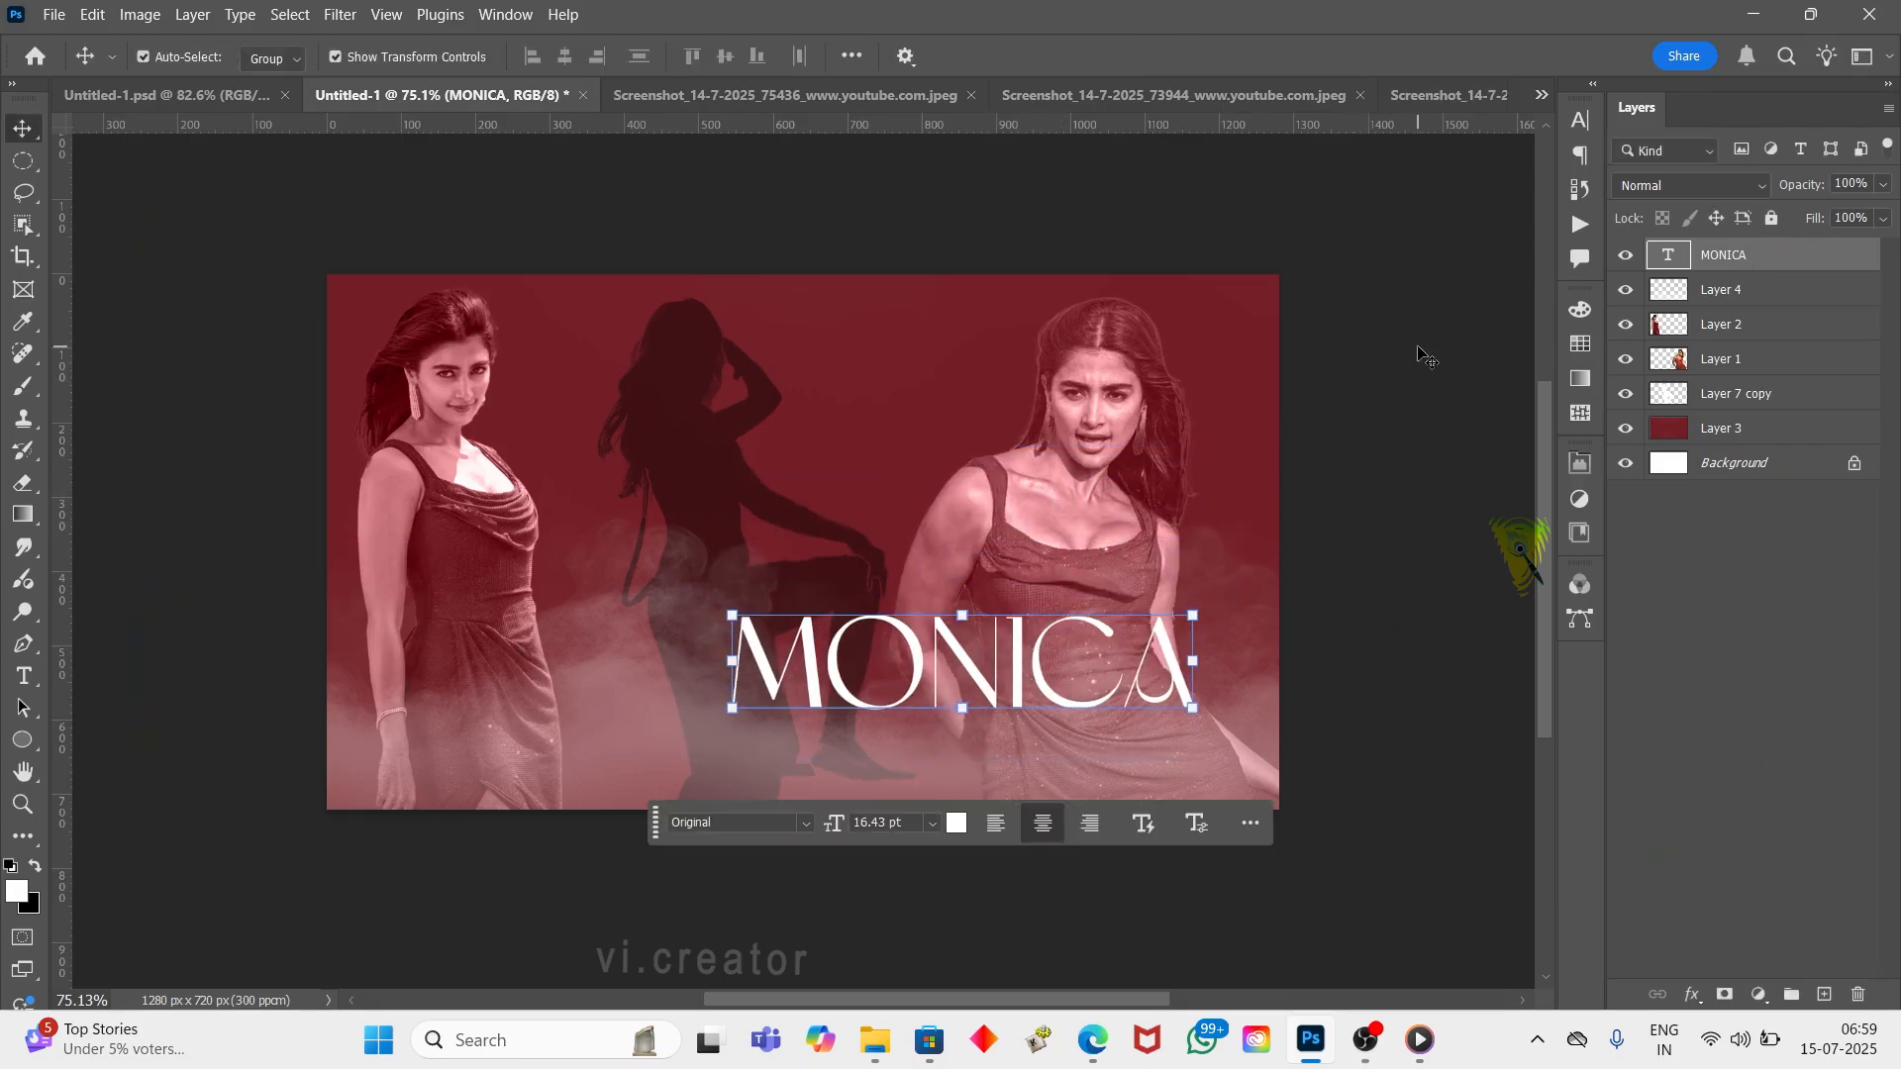
# Duplicate the MONICA text layer and move the original below Layer 7 copy, behind the women
pyautogui.click(1740, 569)
pyautogui.click(1770, 254)
pyautogui.hotkey('ctrl', 'j')
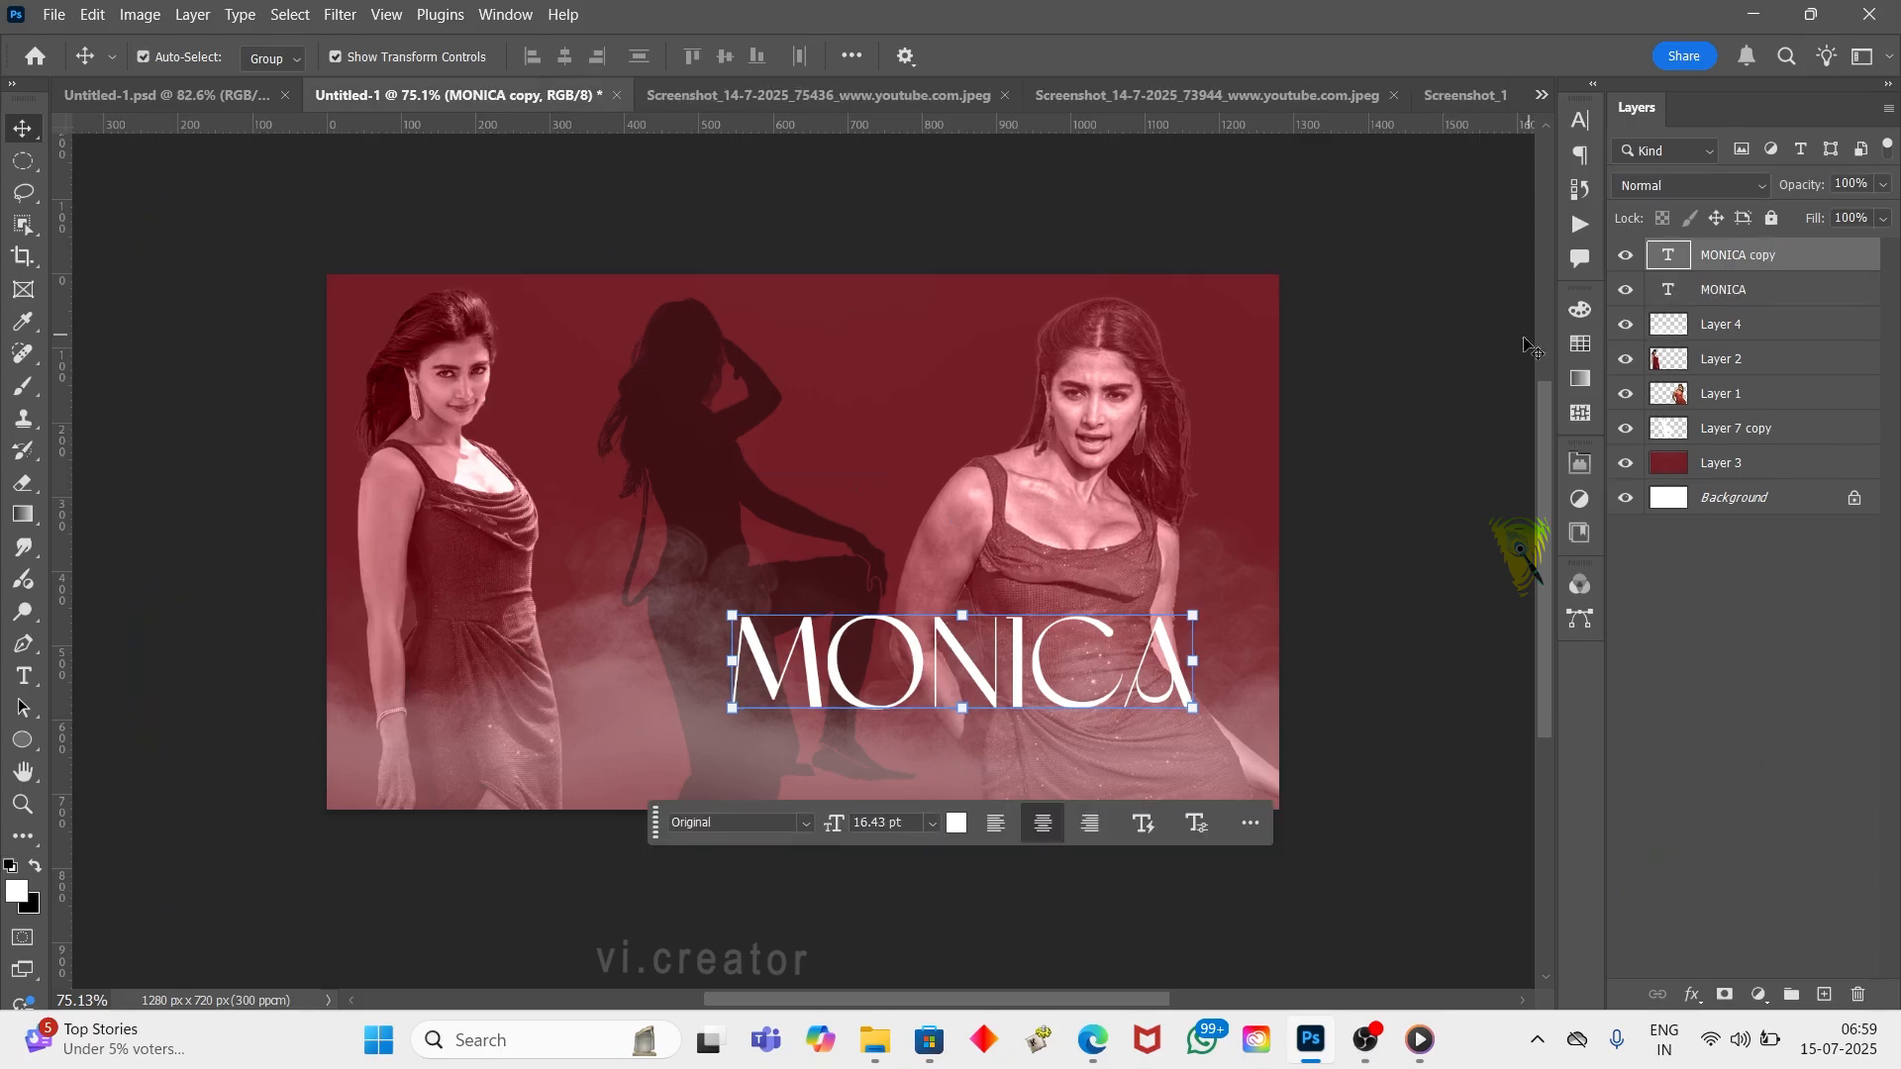
pyautogui.click(1738, 584)
pyautogui.moveTo(1732, 303); pyautogui.dragTo(1738, 442)
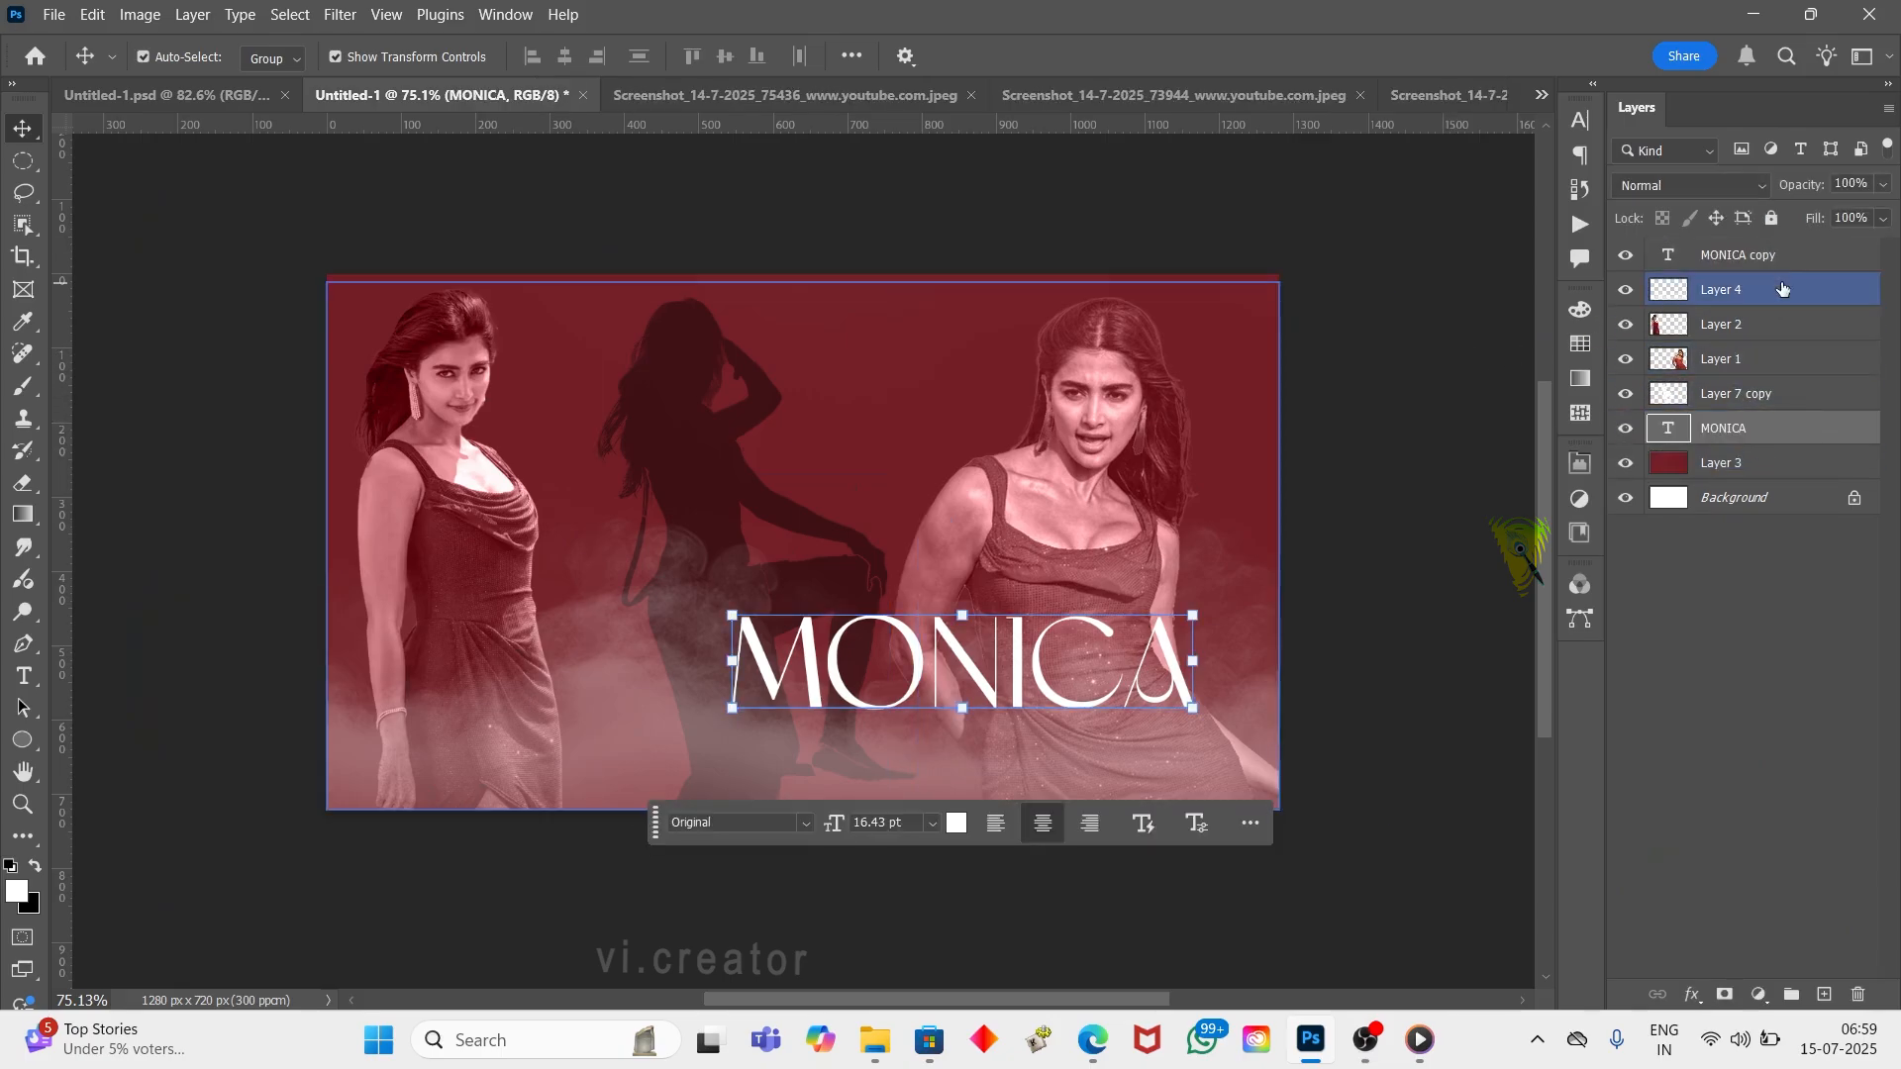
# Set the fill of the MONICA copy layer to 0% and link it with the original MONICA layer
pyautogui.moveTo(1813, 219); pyautogui.dragTo(1697, 223)
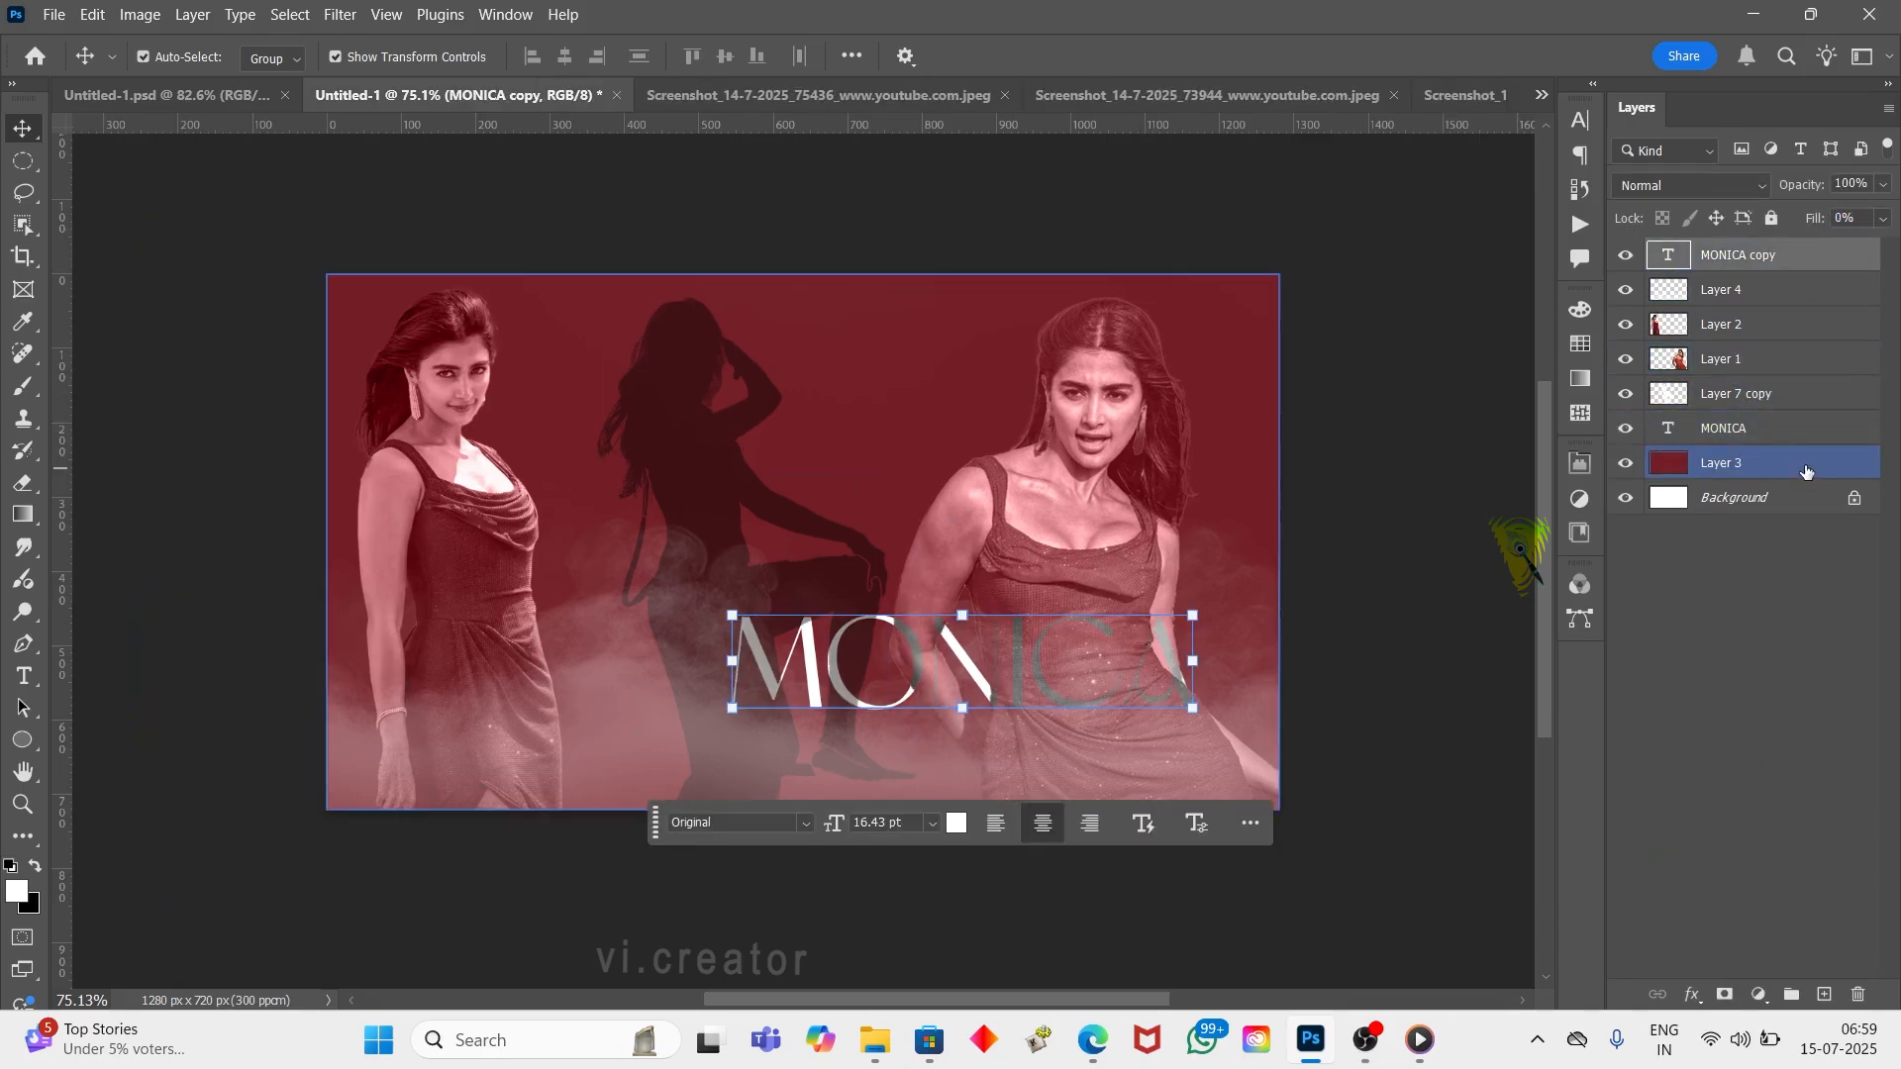
pyautogui.keyDown('ctrl'); pyautogui.click(1785, 400); pyautogui.keyUp('ctrl')
pyautogui.rightClick(1785, 424)
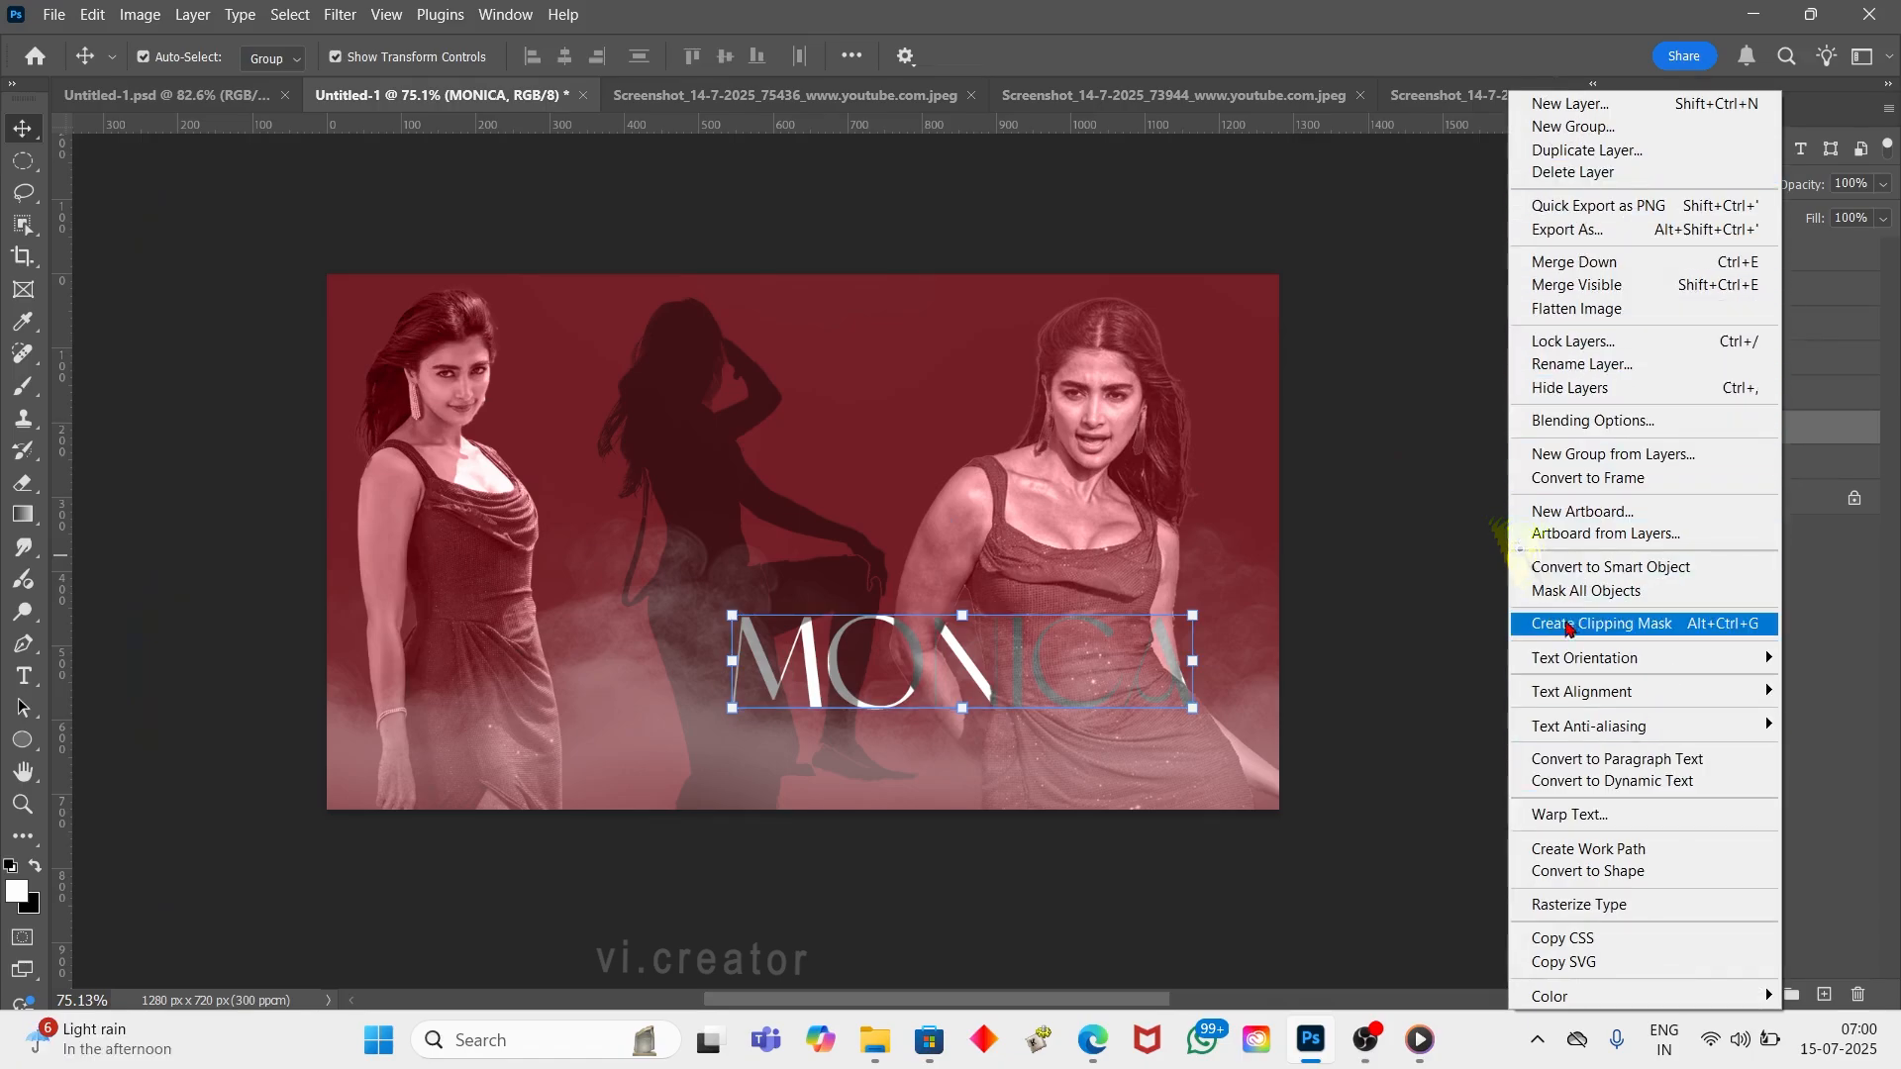
pyautogui.click(1482, 623)
pyautogui.keyDown('ctrl'); pyautogui.click(1739, 259); pyautogui.keyUp('ctrl')
pyautogui.rightClick(1769, 429)
pyautogui.click(1529, 505)
pyautogui.click(1753, 260)
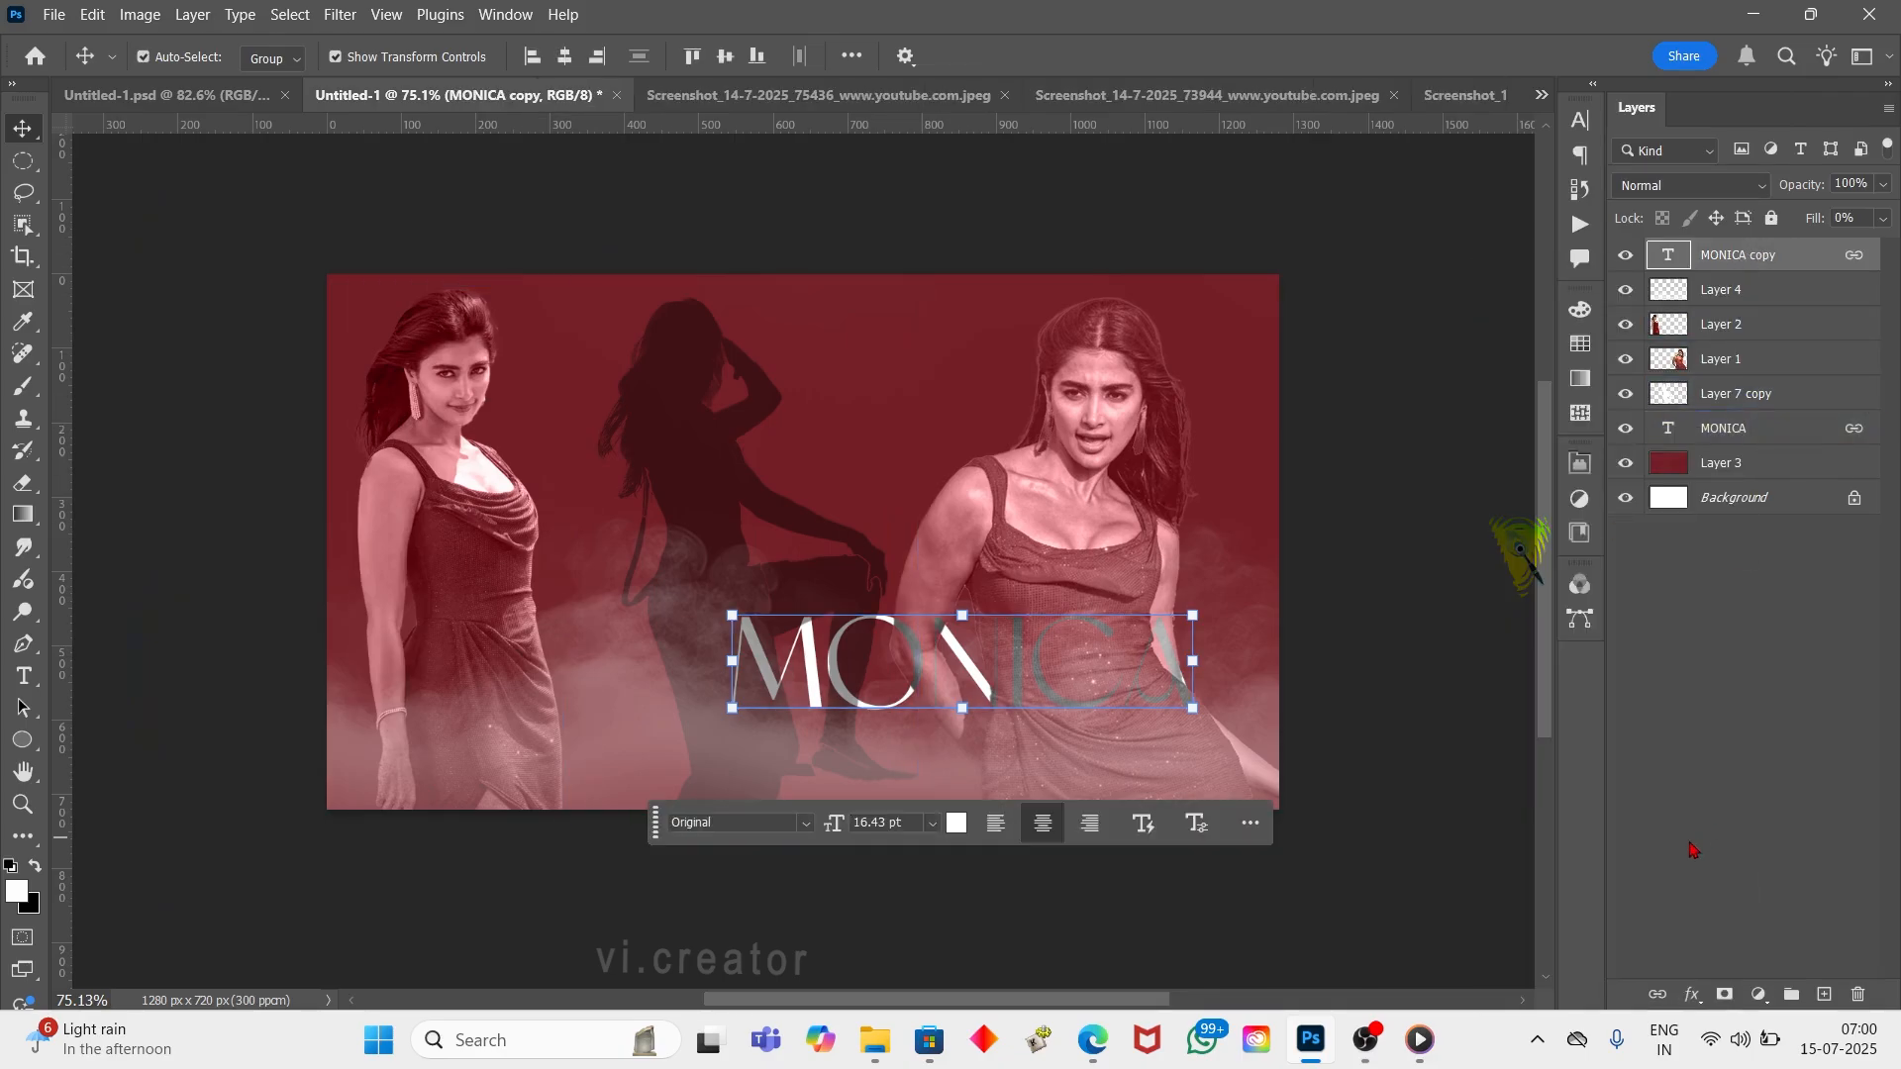
# Add a 3 px white inside Stroke to the MONICA copy layer
pyautogui.click(1692, 995)
pyautogui.click(1772, 754)
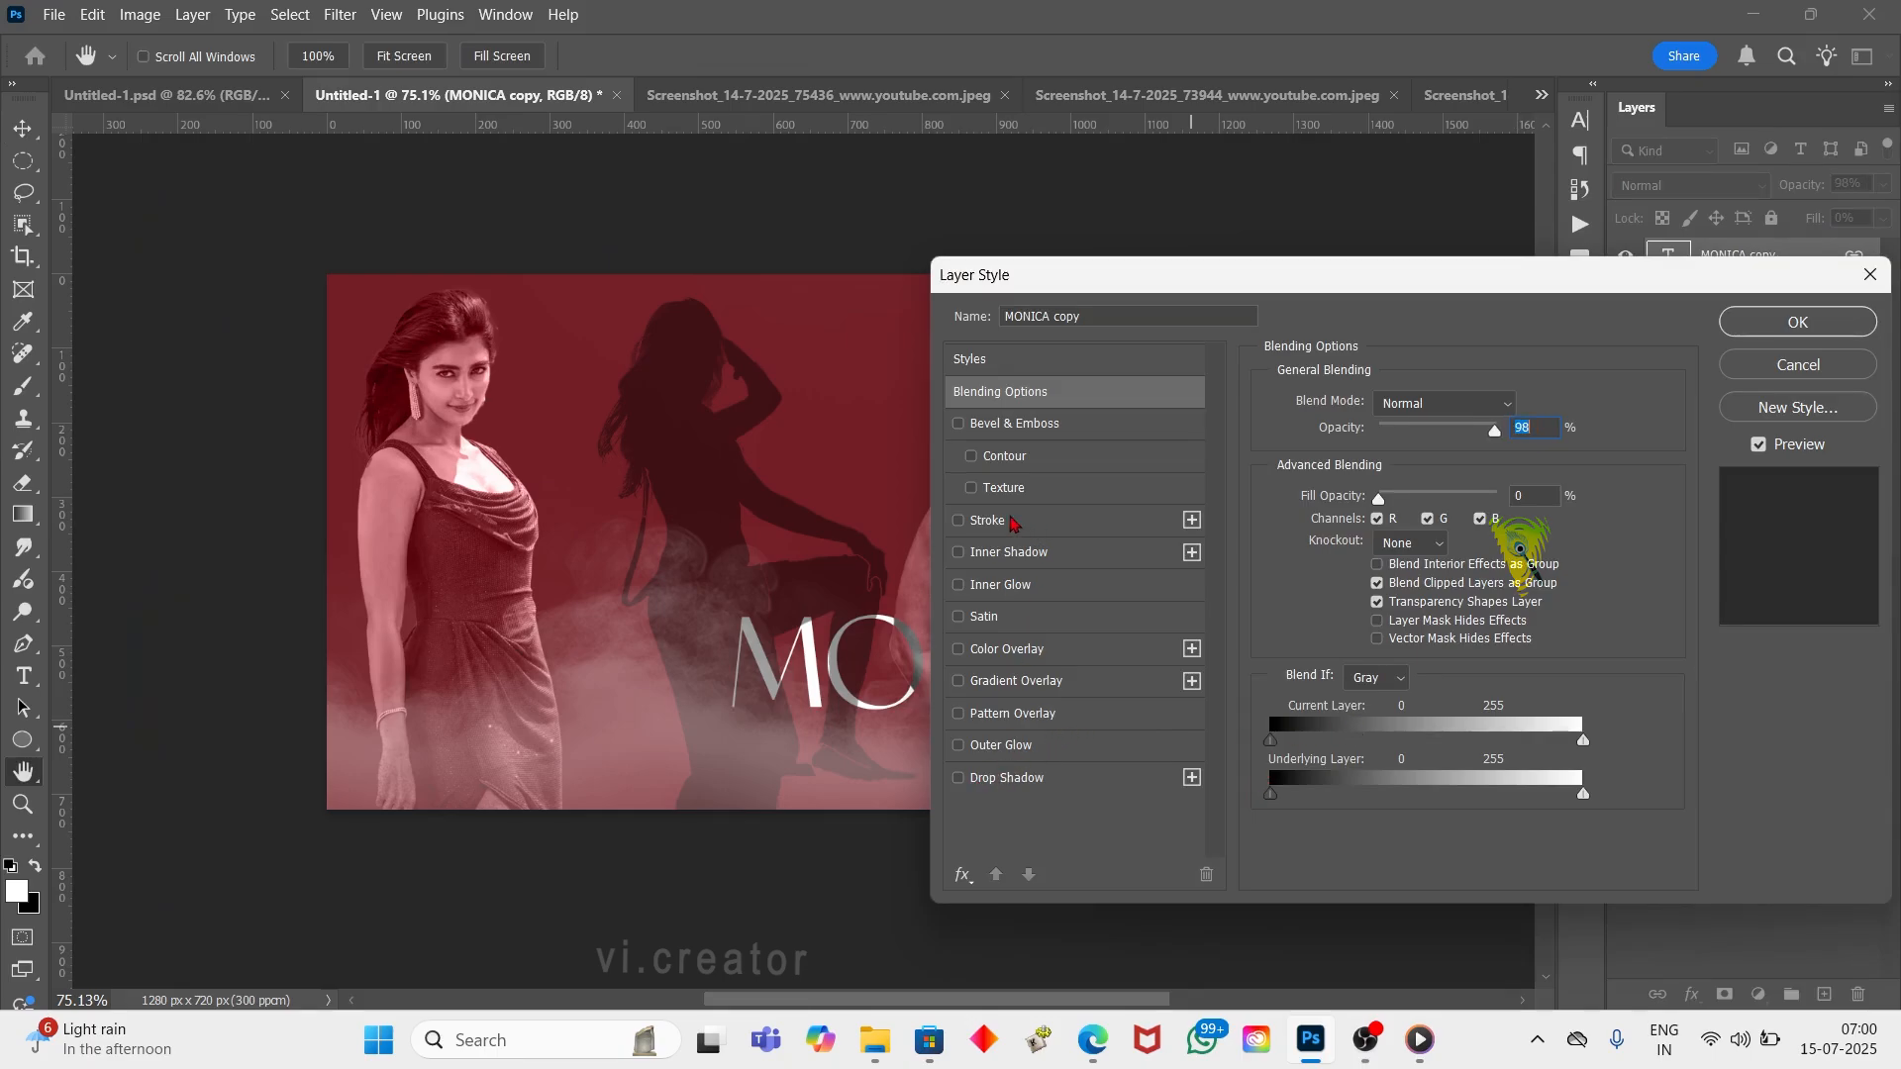
pyautogui.click(1012, 523)
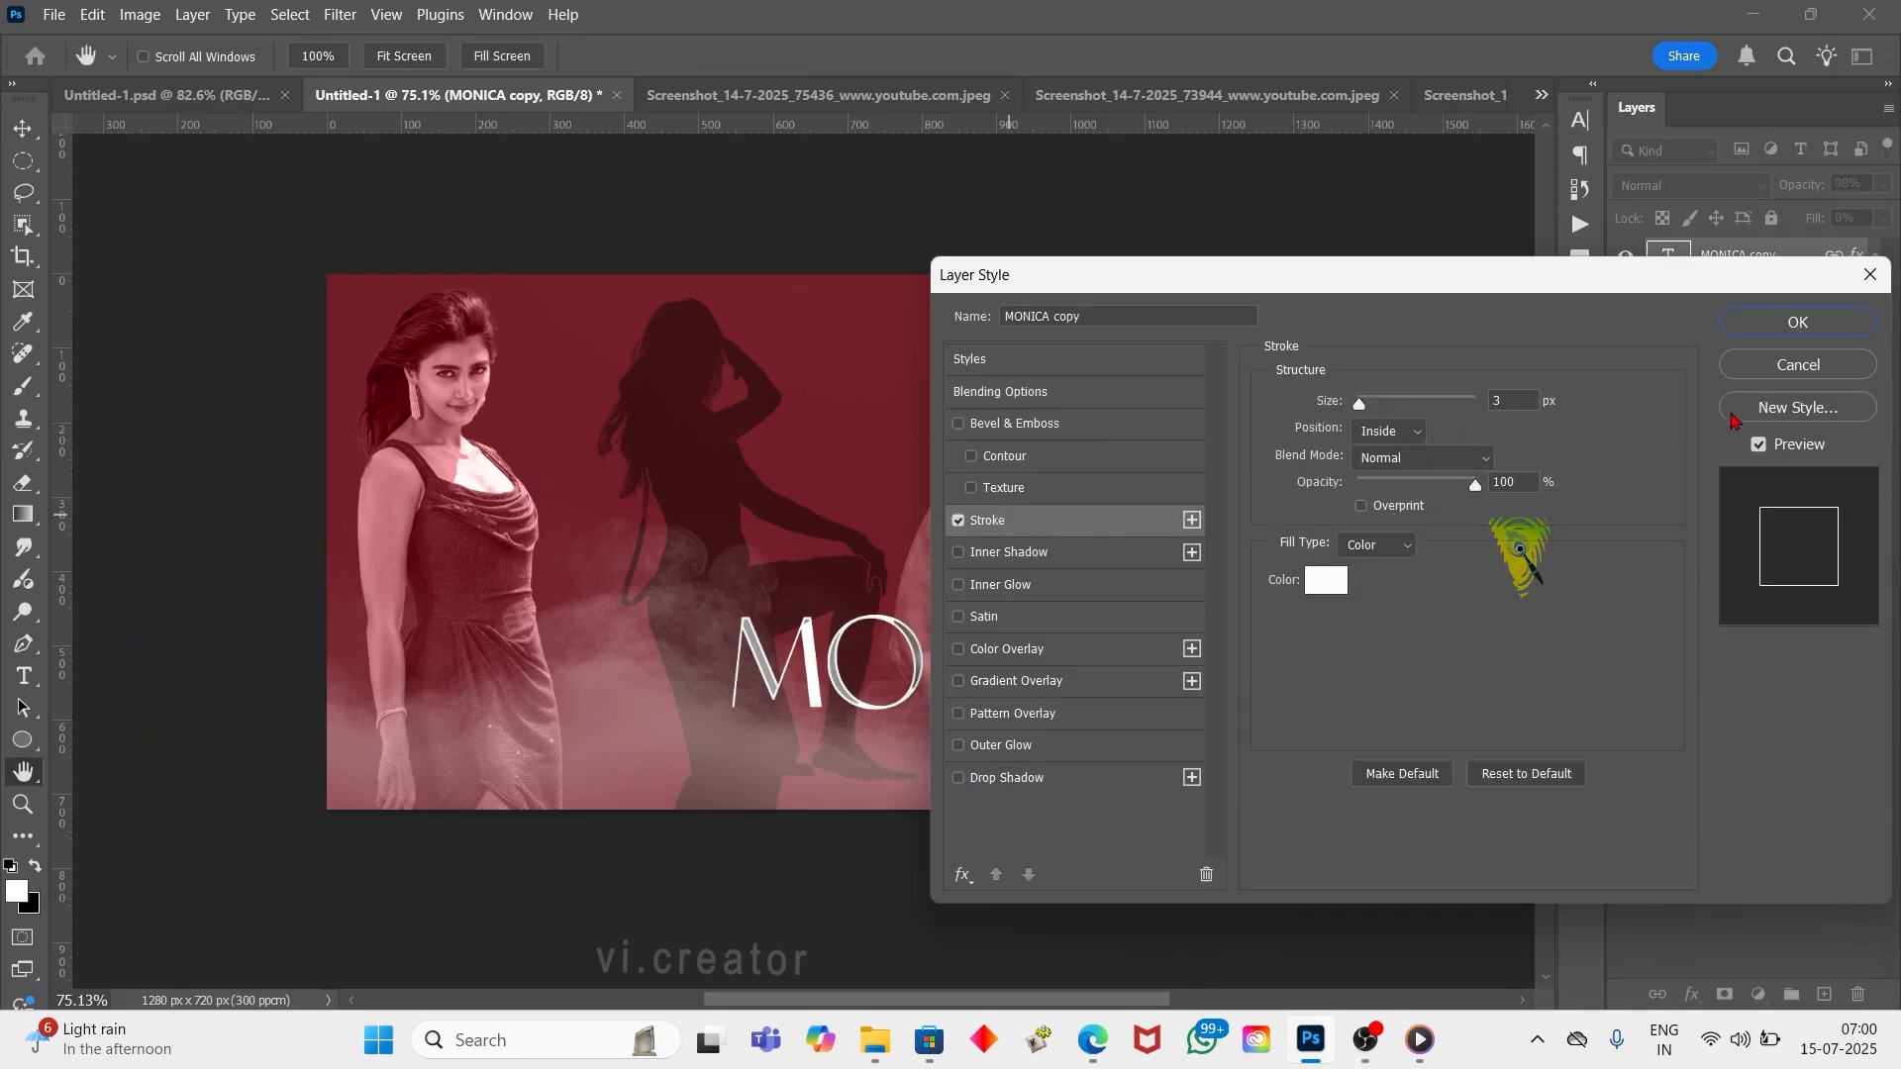
pyautogui.click(1812, 327)
# Give the original MONICA layer an orange-brown drop shadow with angle 56°, distance 11 px, spread 10% and size 6 px
pyautogui.click(1817, 475)
pyautogui.click(1692, 995)
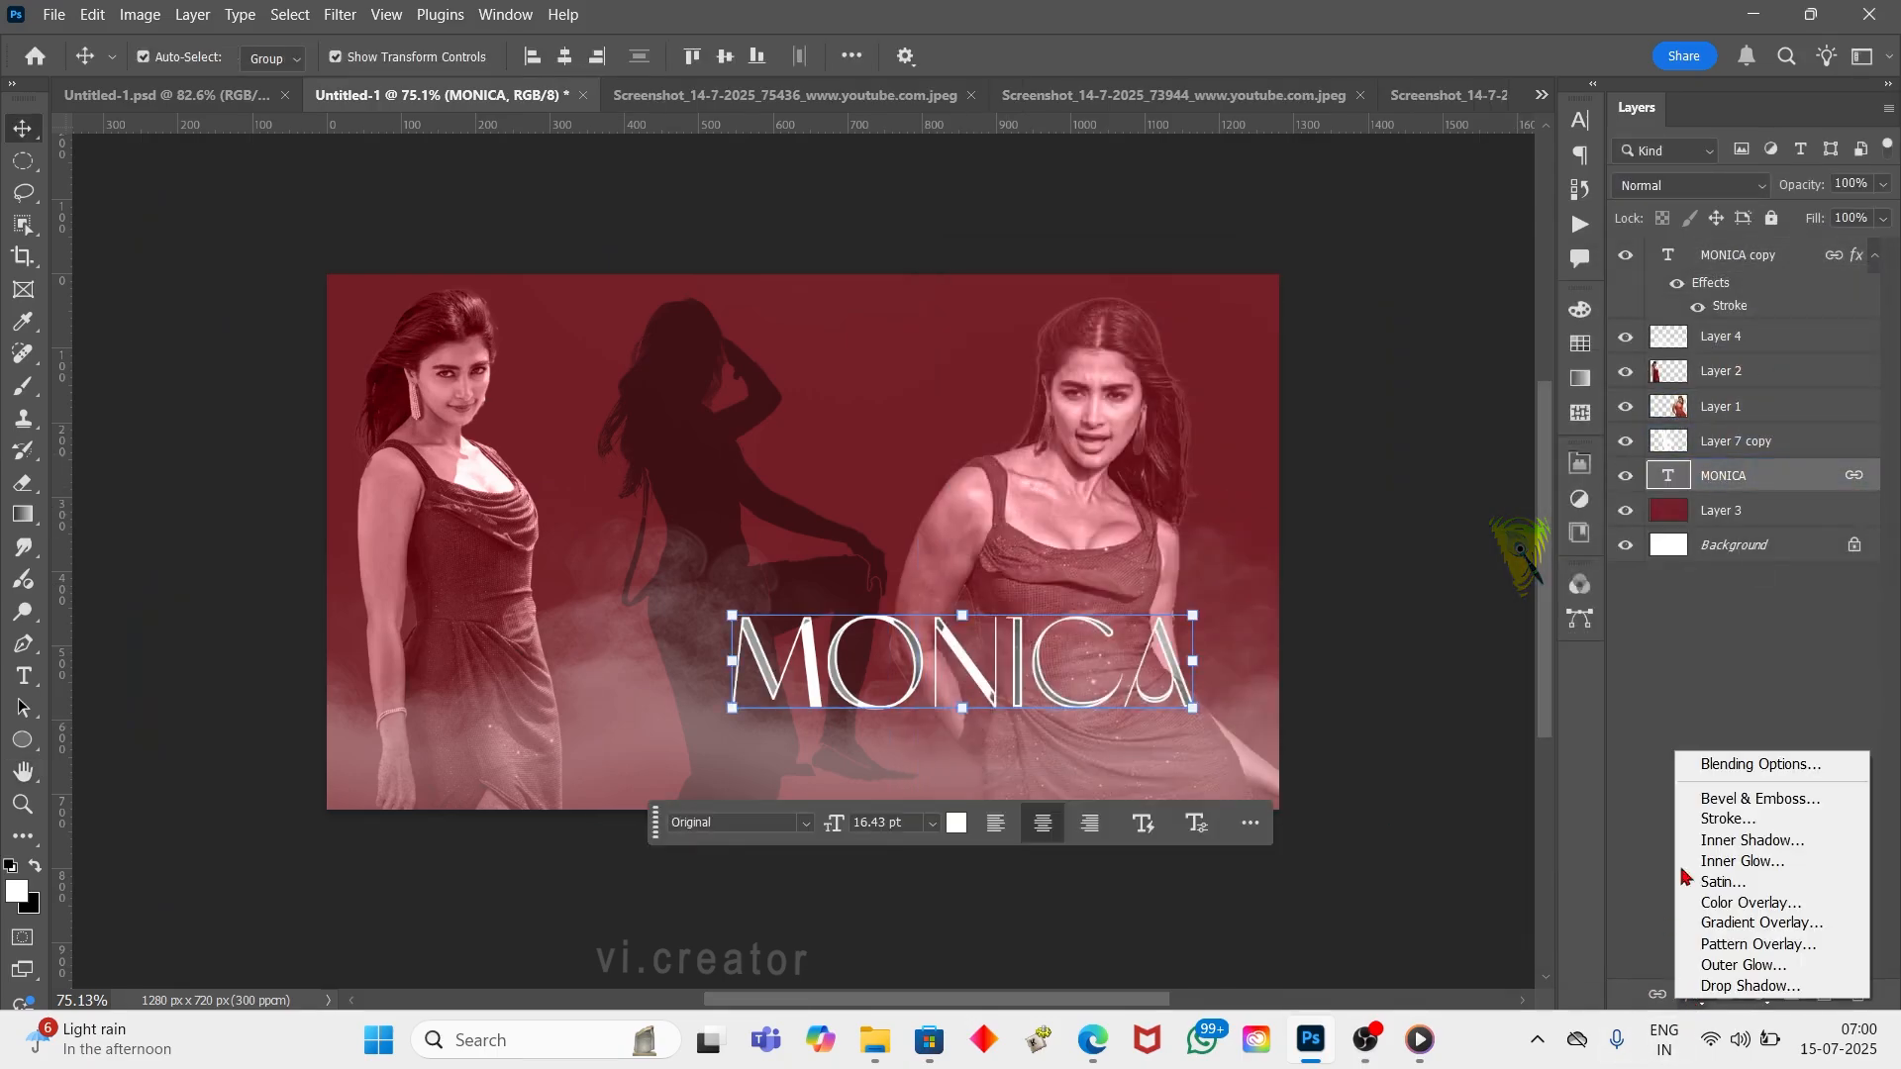
pyautogui.click(1760, 777)
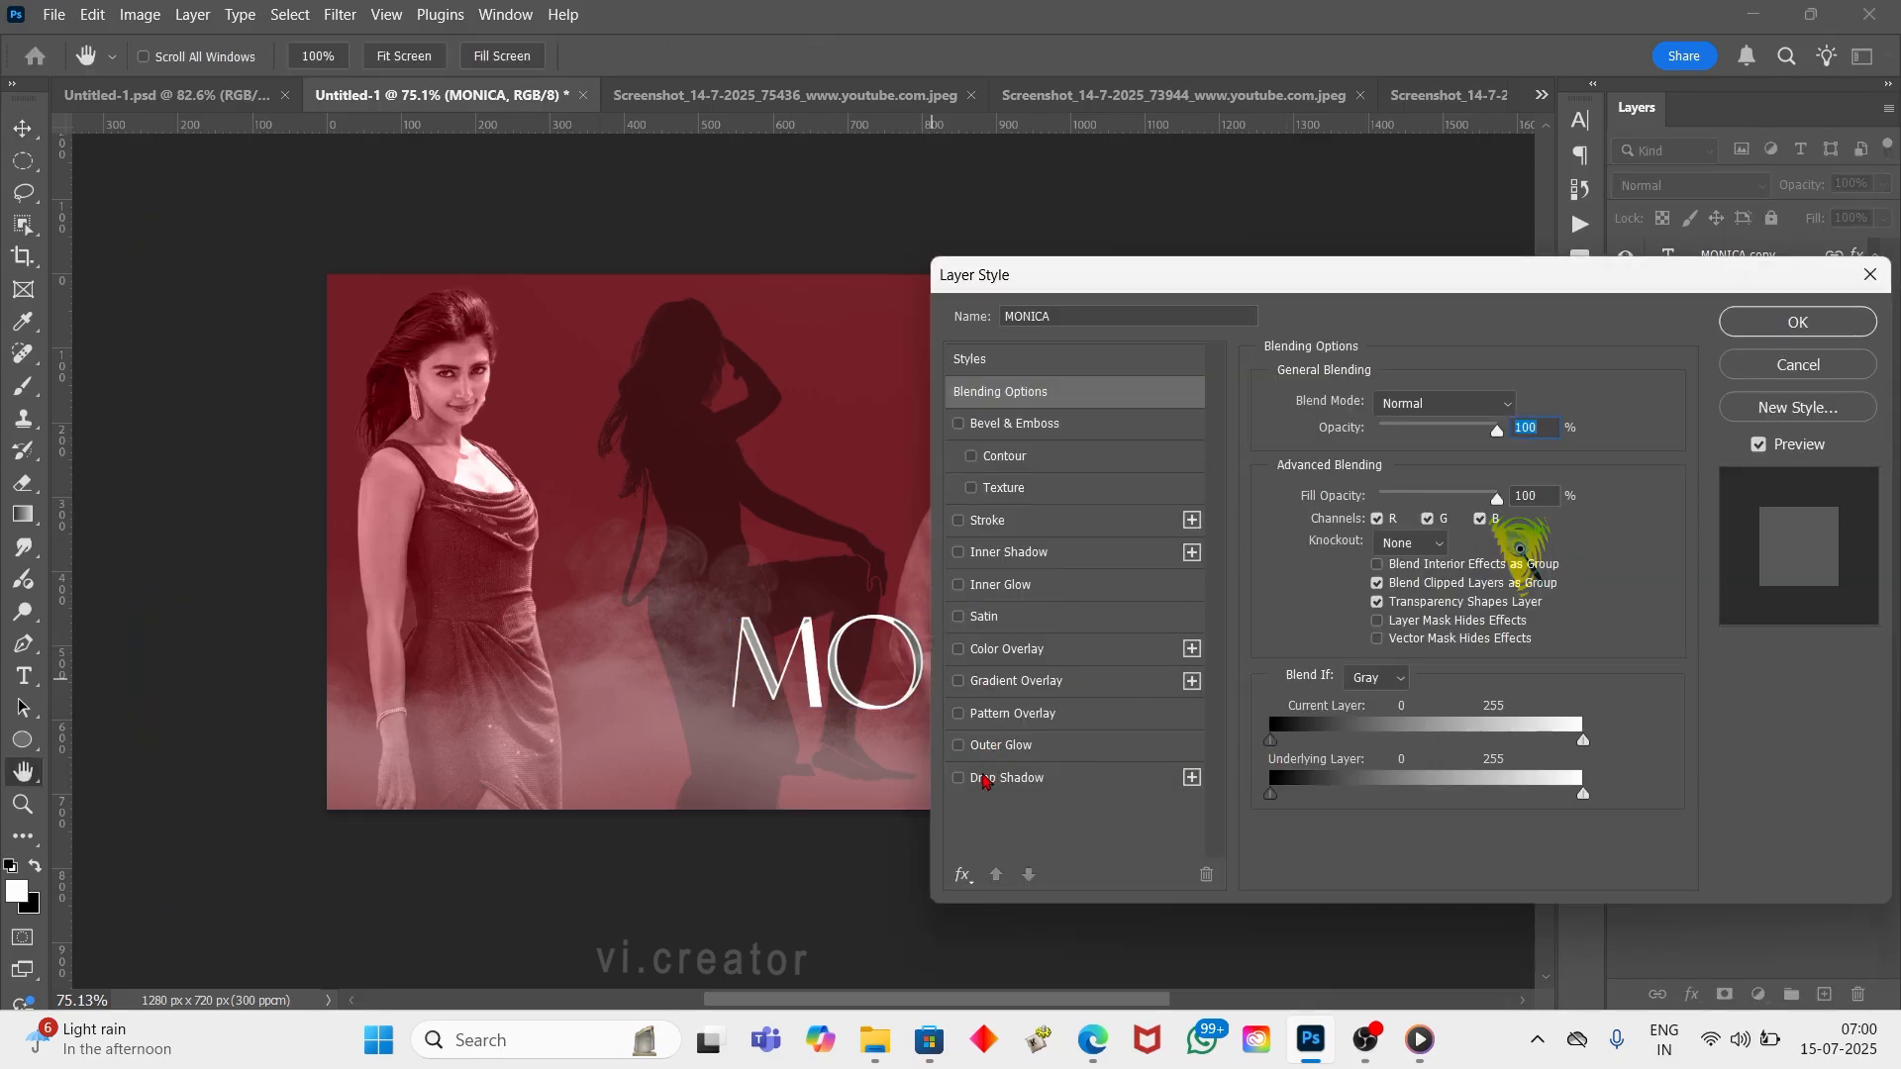
pyautogui.click(986, 776)
pyautogui.click(1514, 406)
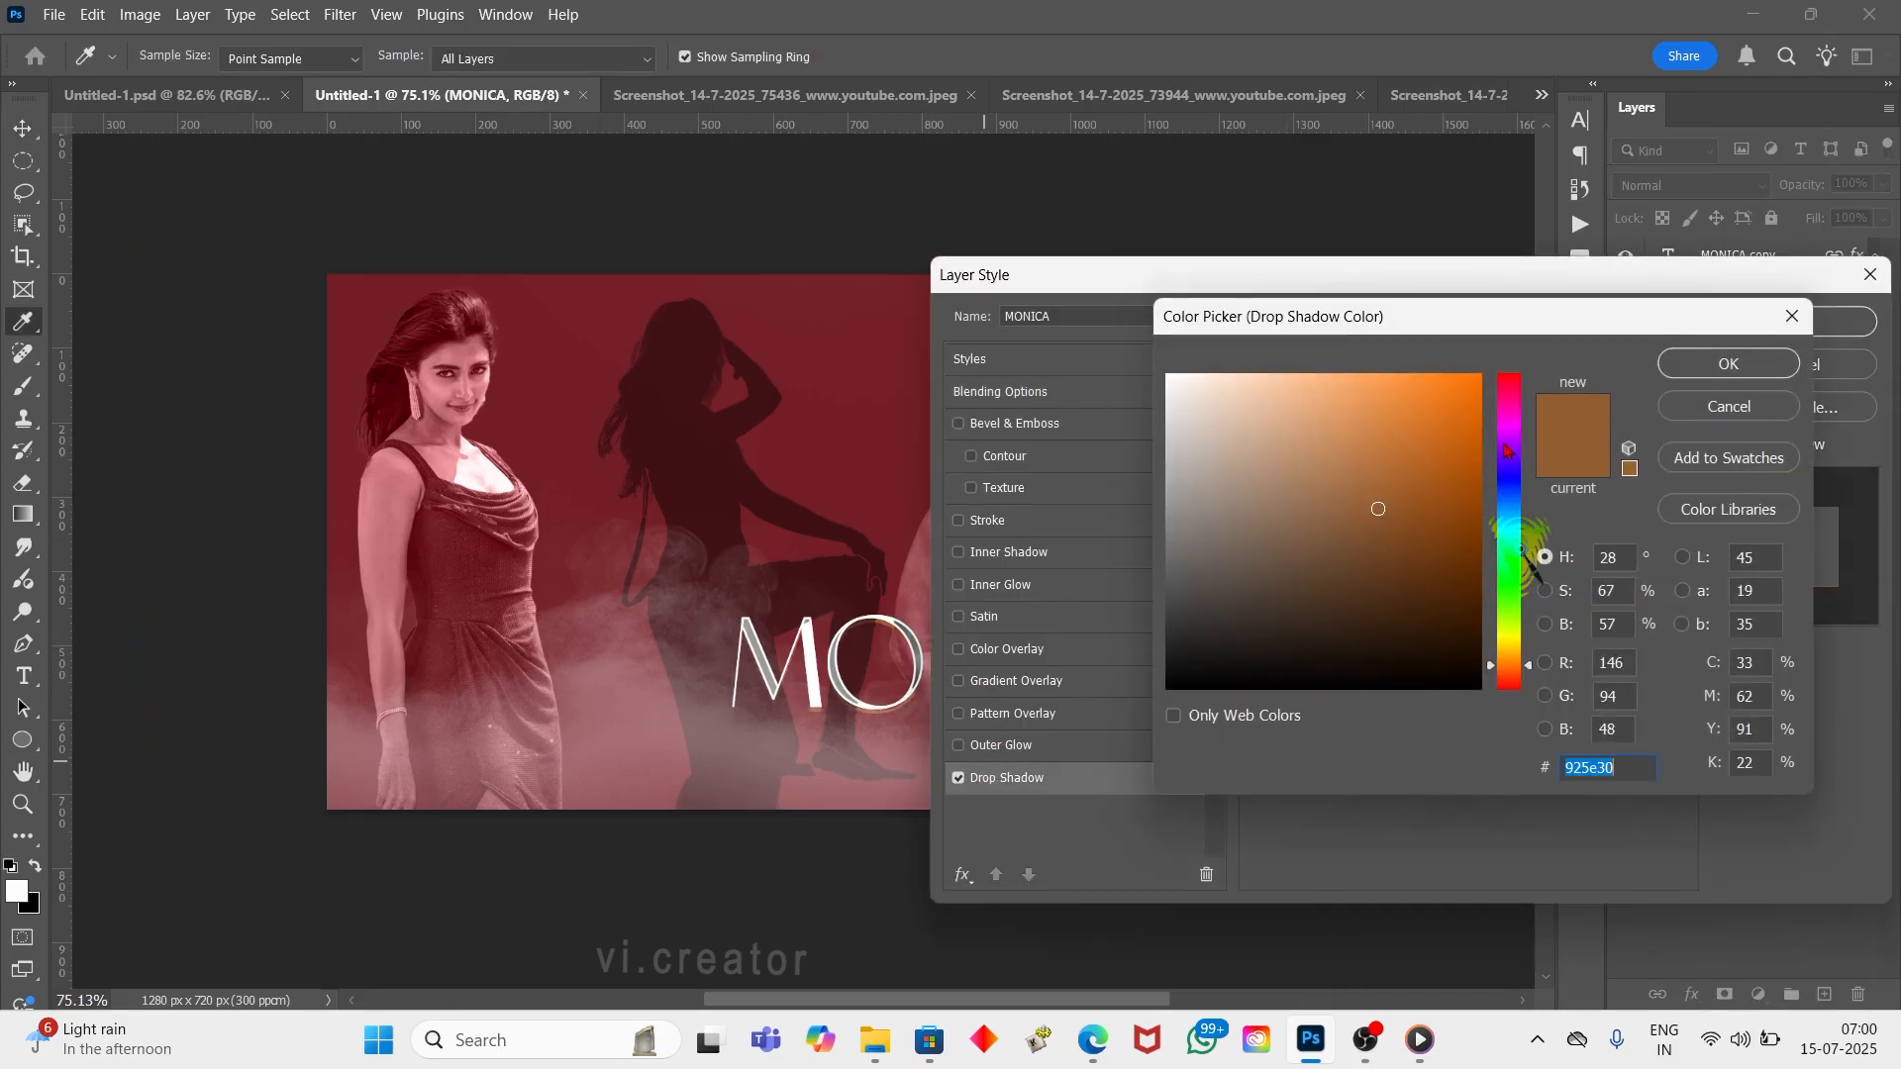
pyautogui.click(1744, 362)
pyautogui.moveTo(876, 693); pyautogui.dragTo(865, 716)
pyautogui.moveTo(1479, 289); pyautogui.dragTo(1526, 363)
pyautogui.moveTo(1427, 579); pyautogui.dragTo(1409, 621)
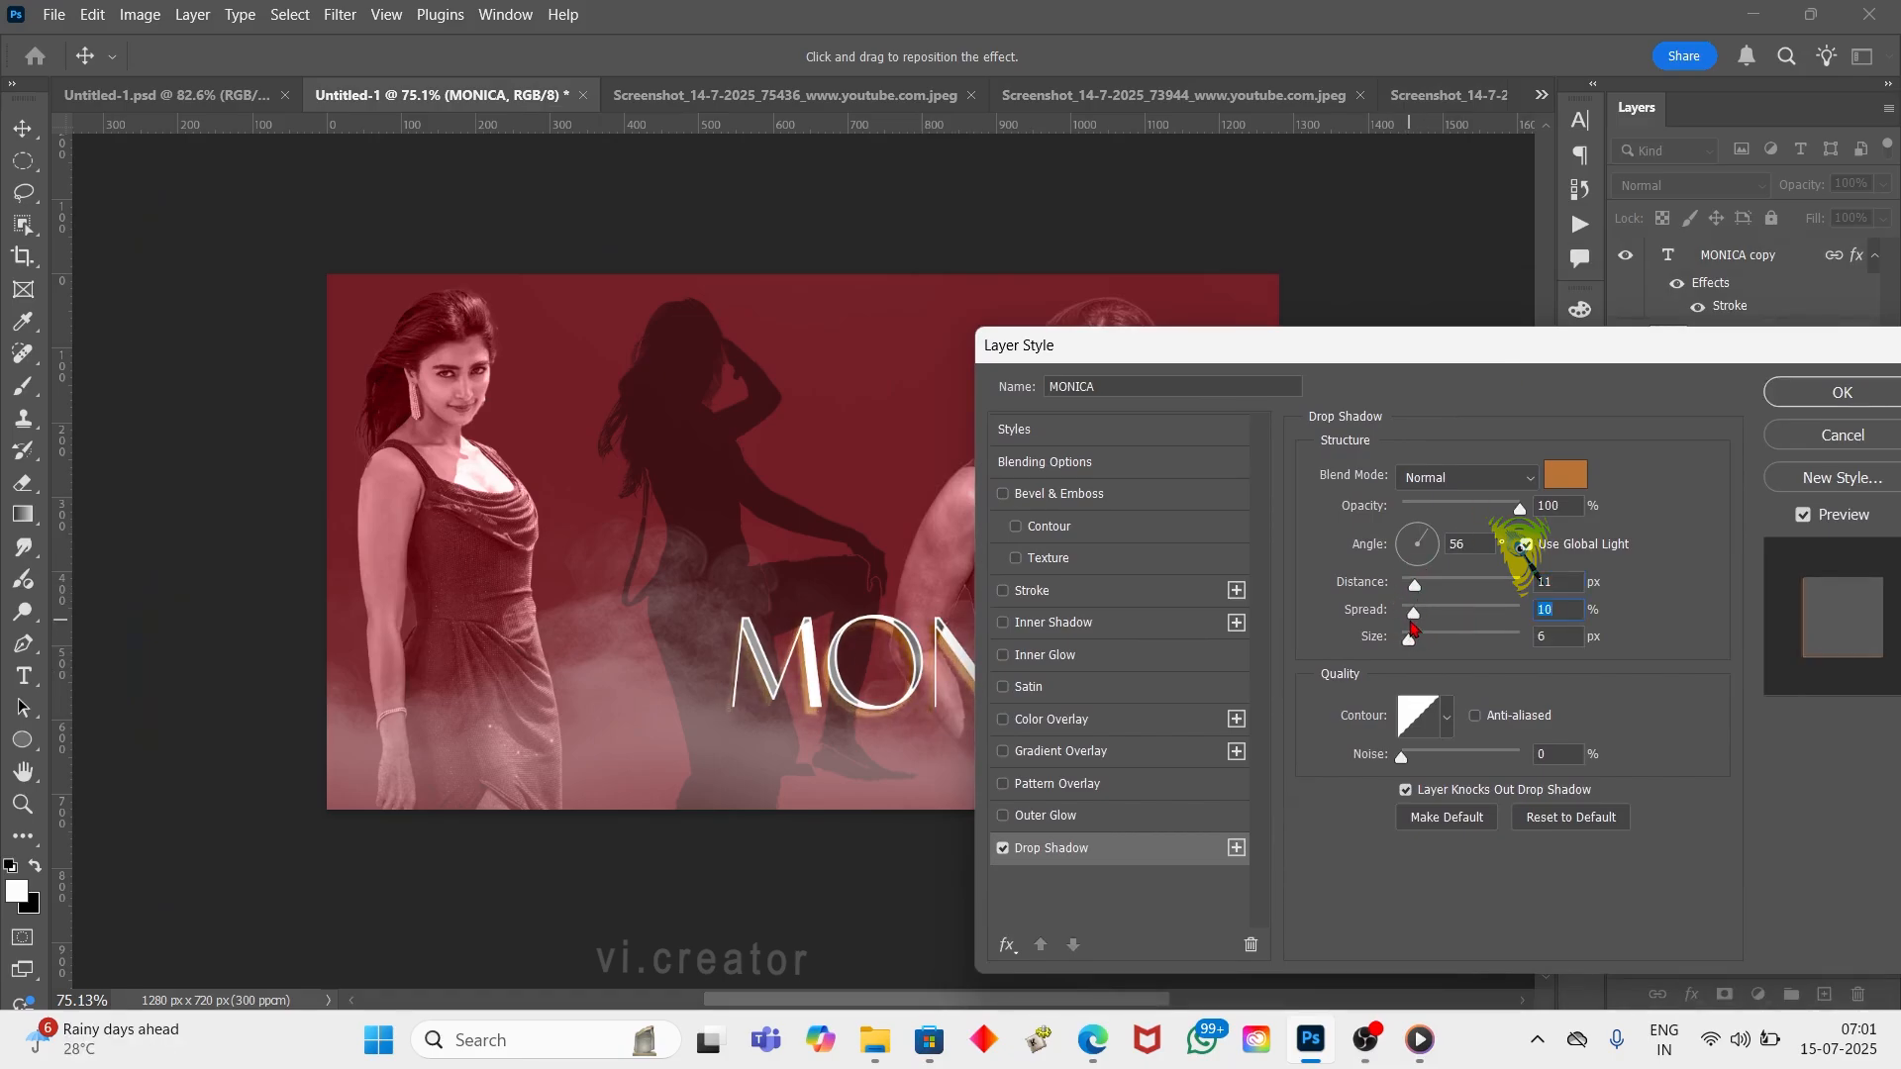
pyautogui.click(1842, 393)
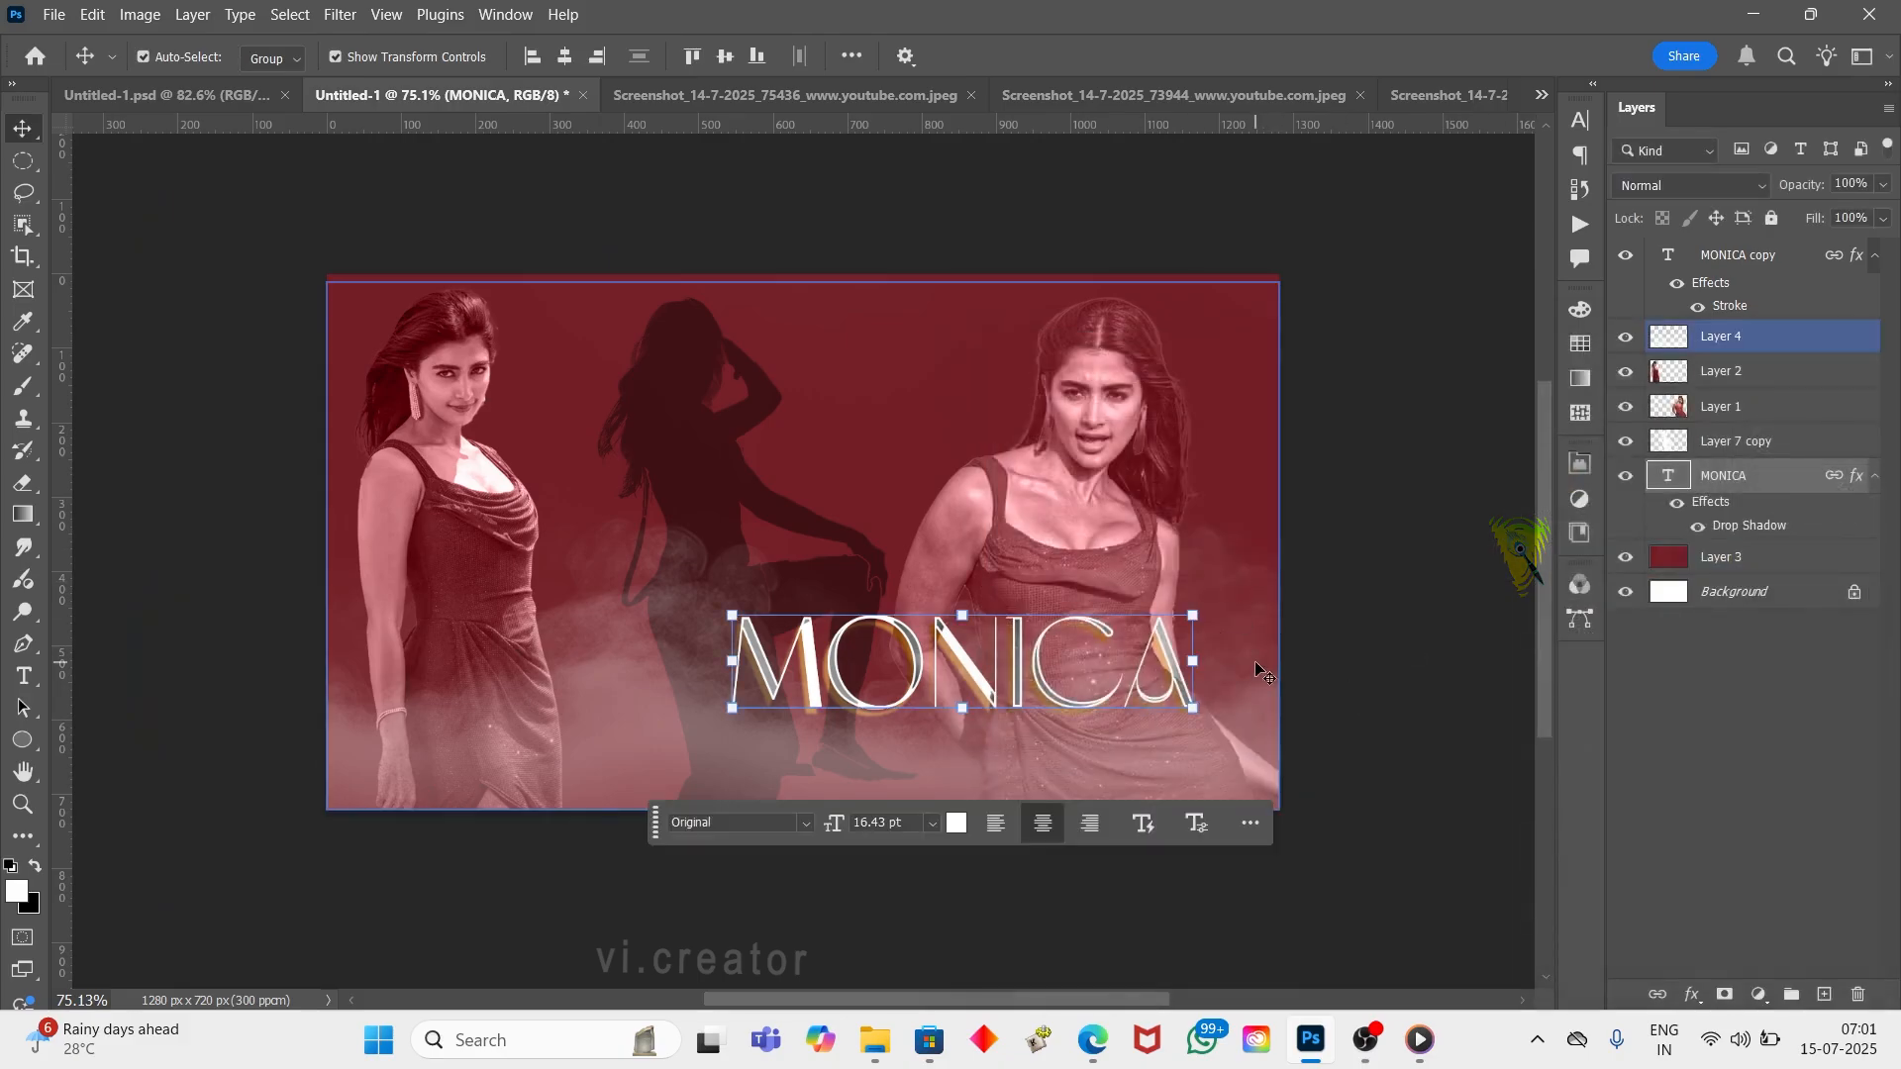
# Enlarge the linked MONICA title layers so the lettering reaches close to the canvas's right edge
pyautogui.hotkey('ctrl', 't')
pyautogui.moveTo(1193, 616); pyautogui.dragTo(1250, 606)
pyautogui.click(1353, 570)
# Paste the Coolie logo and credit text layers over the left-hand woman and move them to the top of the layer stack
pyautogui.click(1721, 557)
pyautogui.click(1684, 260)
pyautogui.click(1721, 557)
pyautogui.hotkey('ctrl', 'v')
pyautogui.moveTo(860, 442); pyautogui.dragTo(603, 508)
pyautogui.moveTo(1772, 591); pyautogui.dragTo(1772, 252)
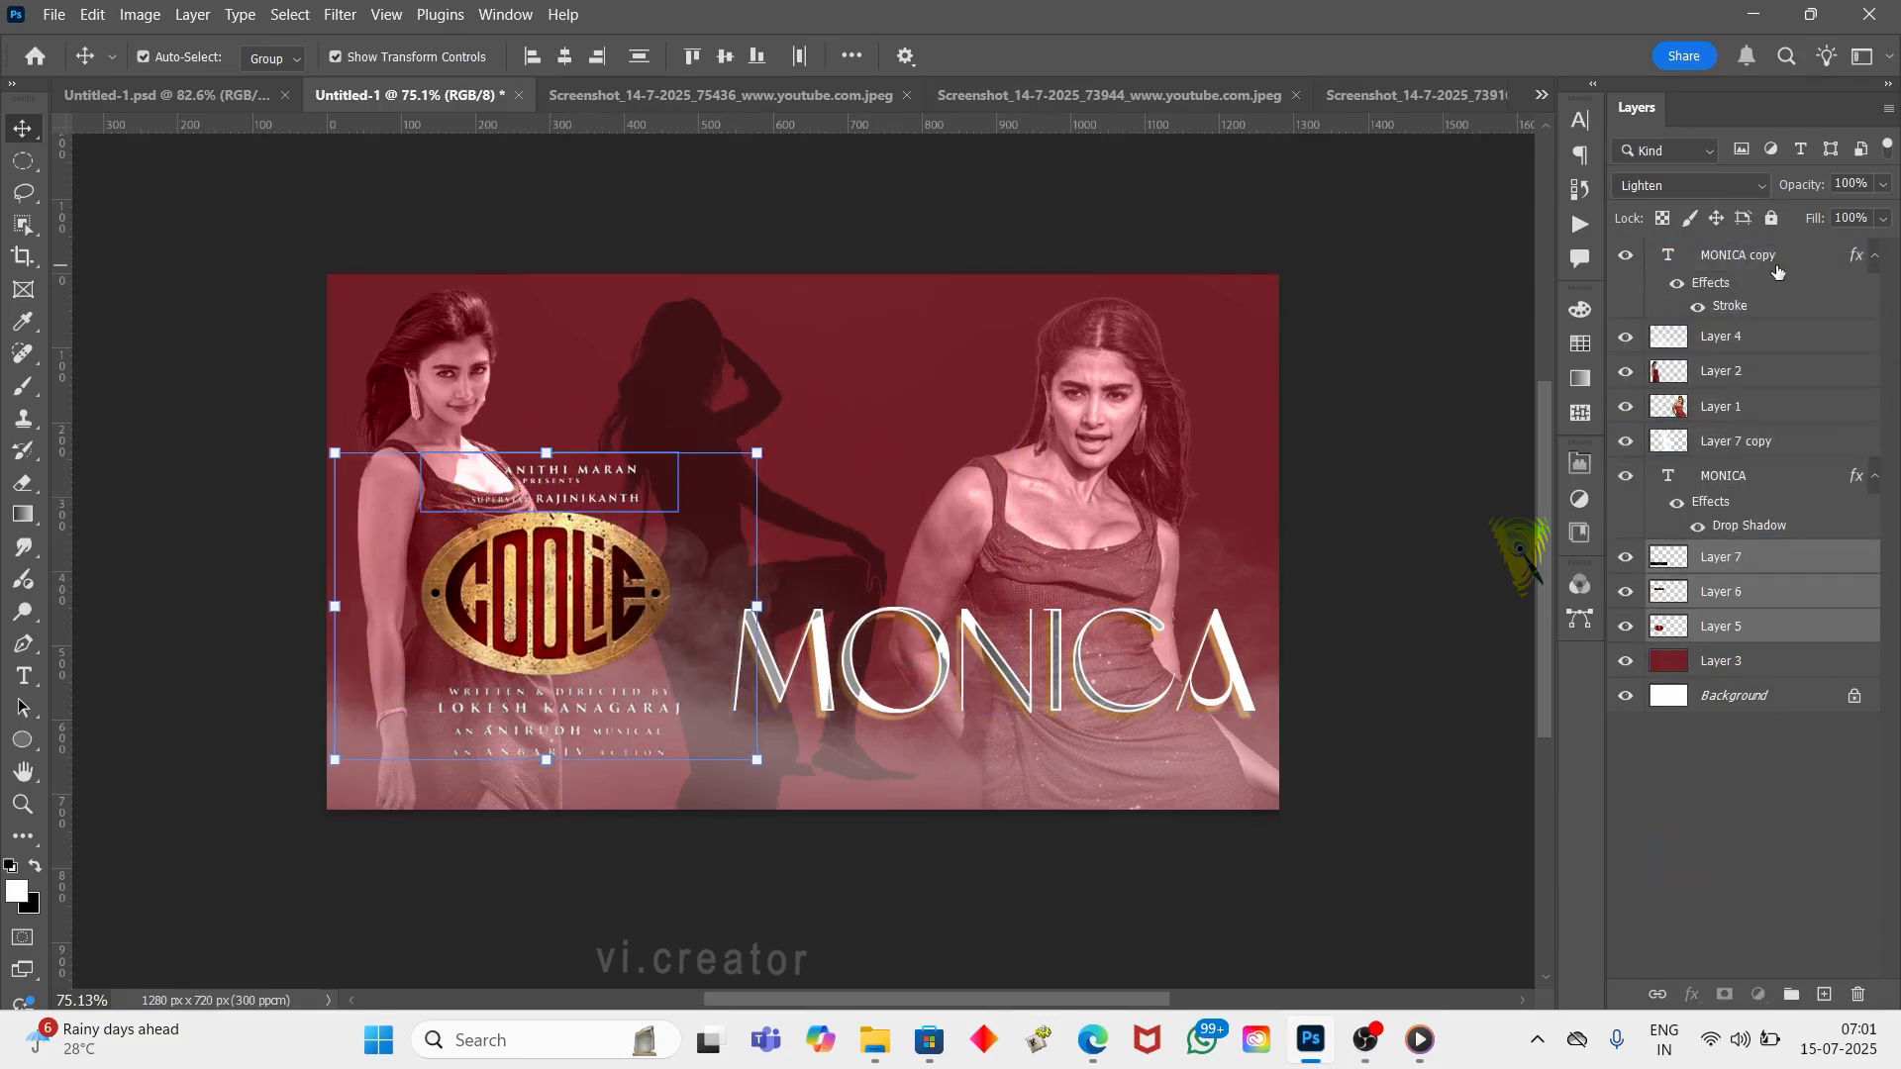
# Scale down the Coolie logo and credits together and place them over the left-hand woman's dress
pyautogui.moveTo(735, 484); pyautogui.dragTo(699, 497)
pyautogui.moveTo(633, 581); pyautogui.dragTo(634, 573)
pyautogui.press('Return')
pyautogui.click(1040, 220)
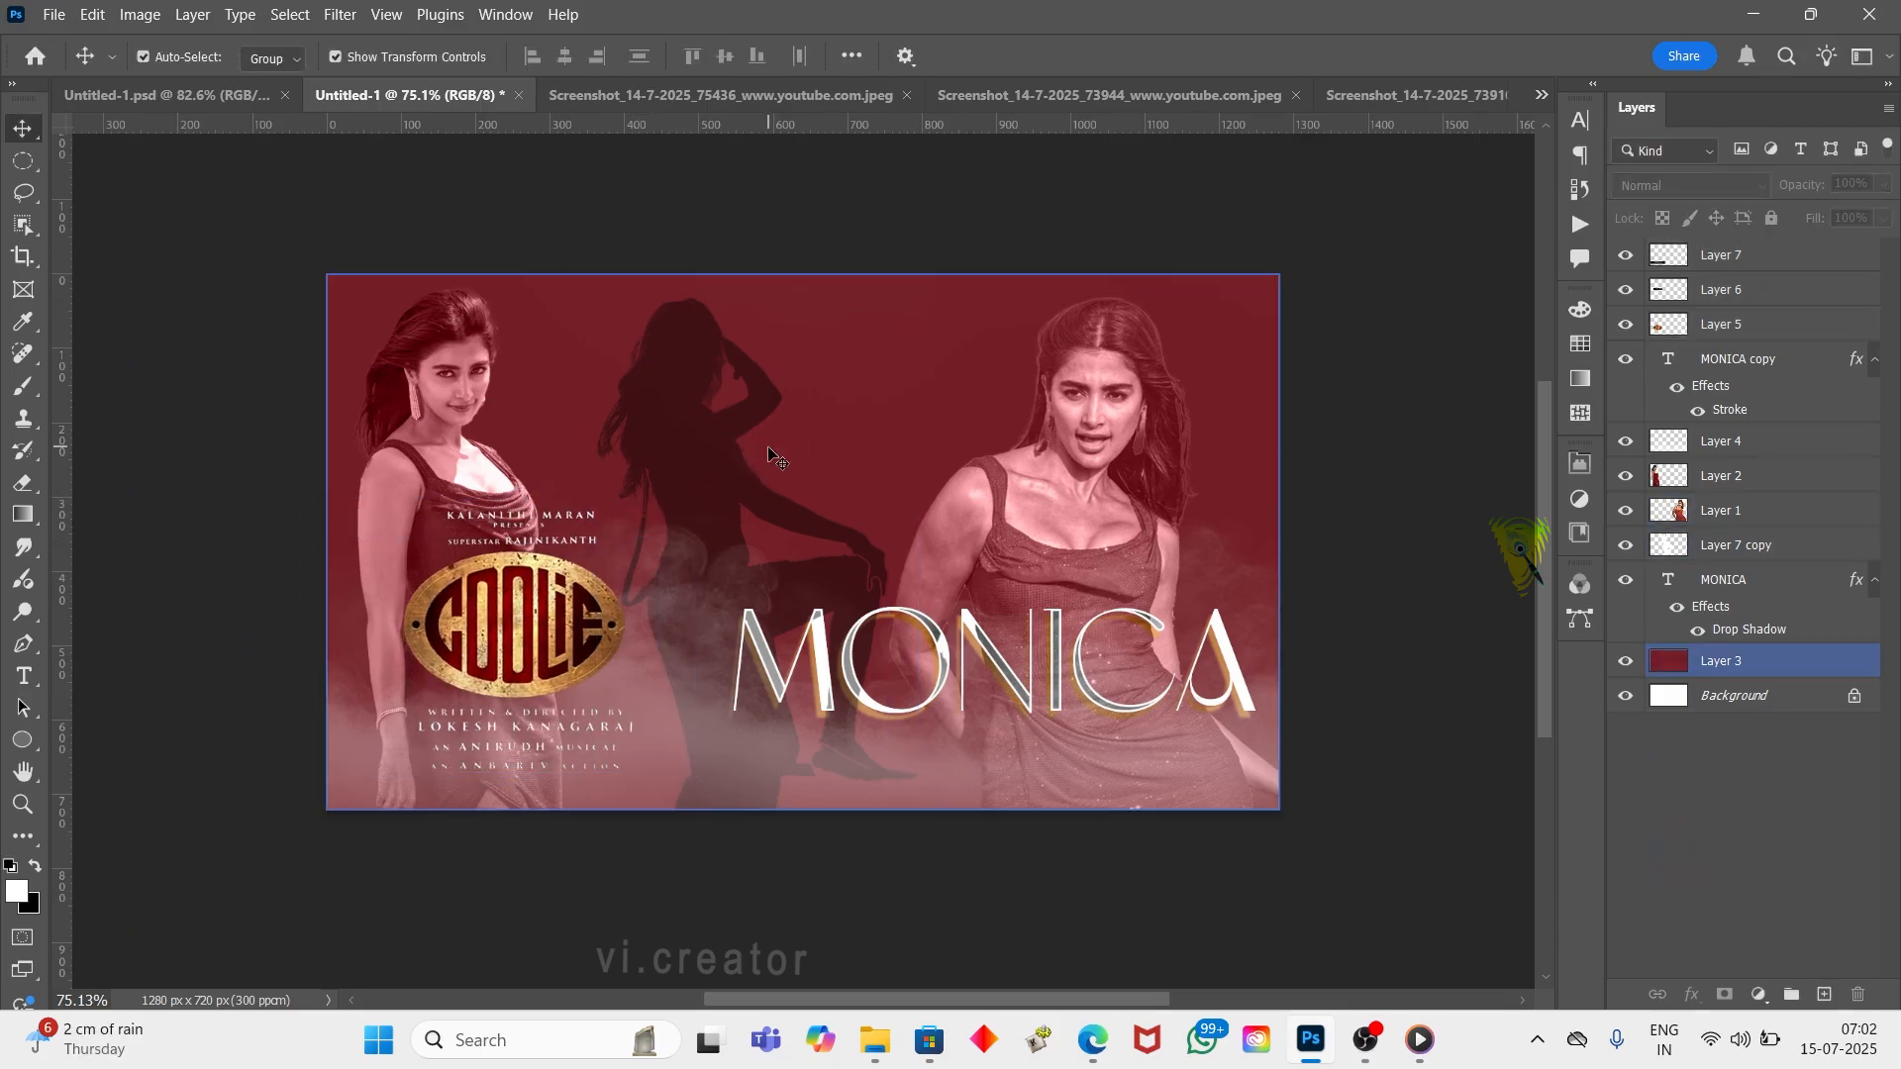
# Shift the Coolie logo and credits slightly left and lower the MONICA title a little
pyautogui.scroll(1, 753, 460)
pyautogui.scroll(-1, 755, 465)
pyautogui.scroll(2, 759, 470)
pyautogui.moveTo(479, 527); pyautogui.dragTo(428, 512)
pyautogui.moveTo(475, 772); pyautogui.dragTo(456, 767)
pyautogui.moveTo(1198, 660); pyautogui.dragTo(1183, 698)
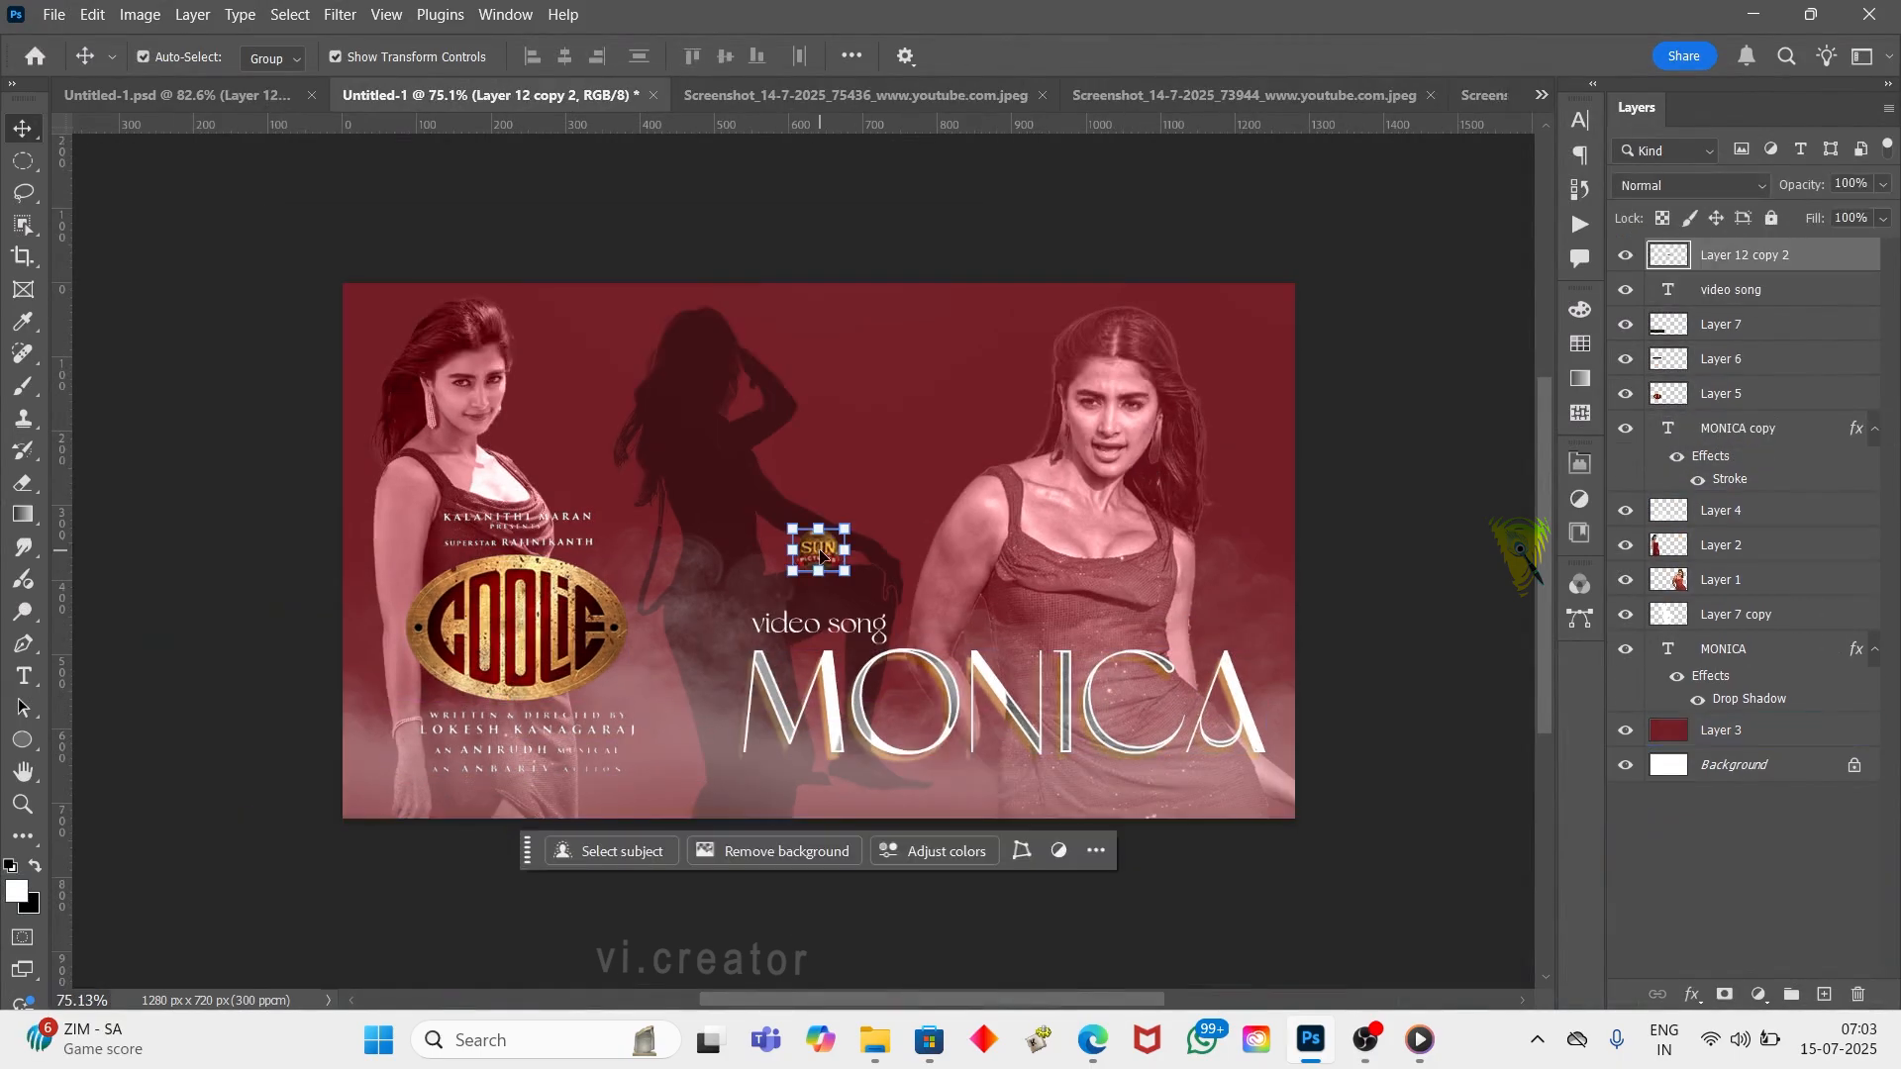
# Move the Sun Pictures logo to the canvas's upper-right corner and fine-tune the placement of the right-hand woman and the silhouette
pyautogui.moveTo(819, 544); pyautogui.dragTo(1243, 329)
pyautogui.click(1465, 347)
pyautogui.scroll(1, 1095, 454)
pyautogui.moveTo(1173, 439)
pyautogui.mouseDown()
pyautogui.moveTo(1159, 459)
pyautogui.moveTo(1137, 440)
pyautogui.mouseUp()
pyautogui.moveTo(646, 429); pyautogui.dragTo(655, 443)
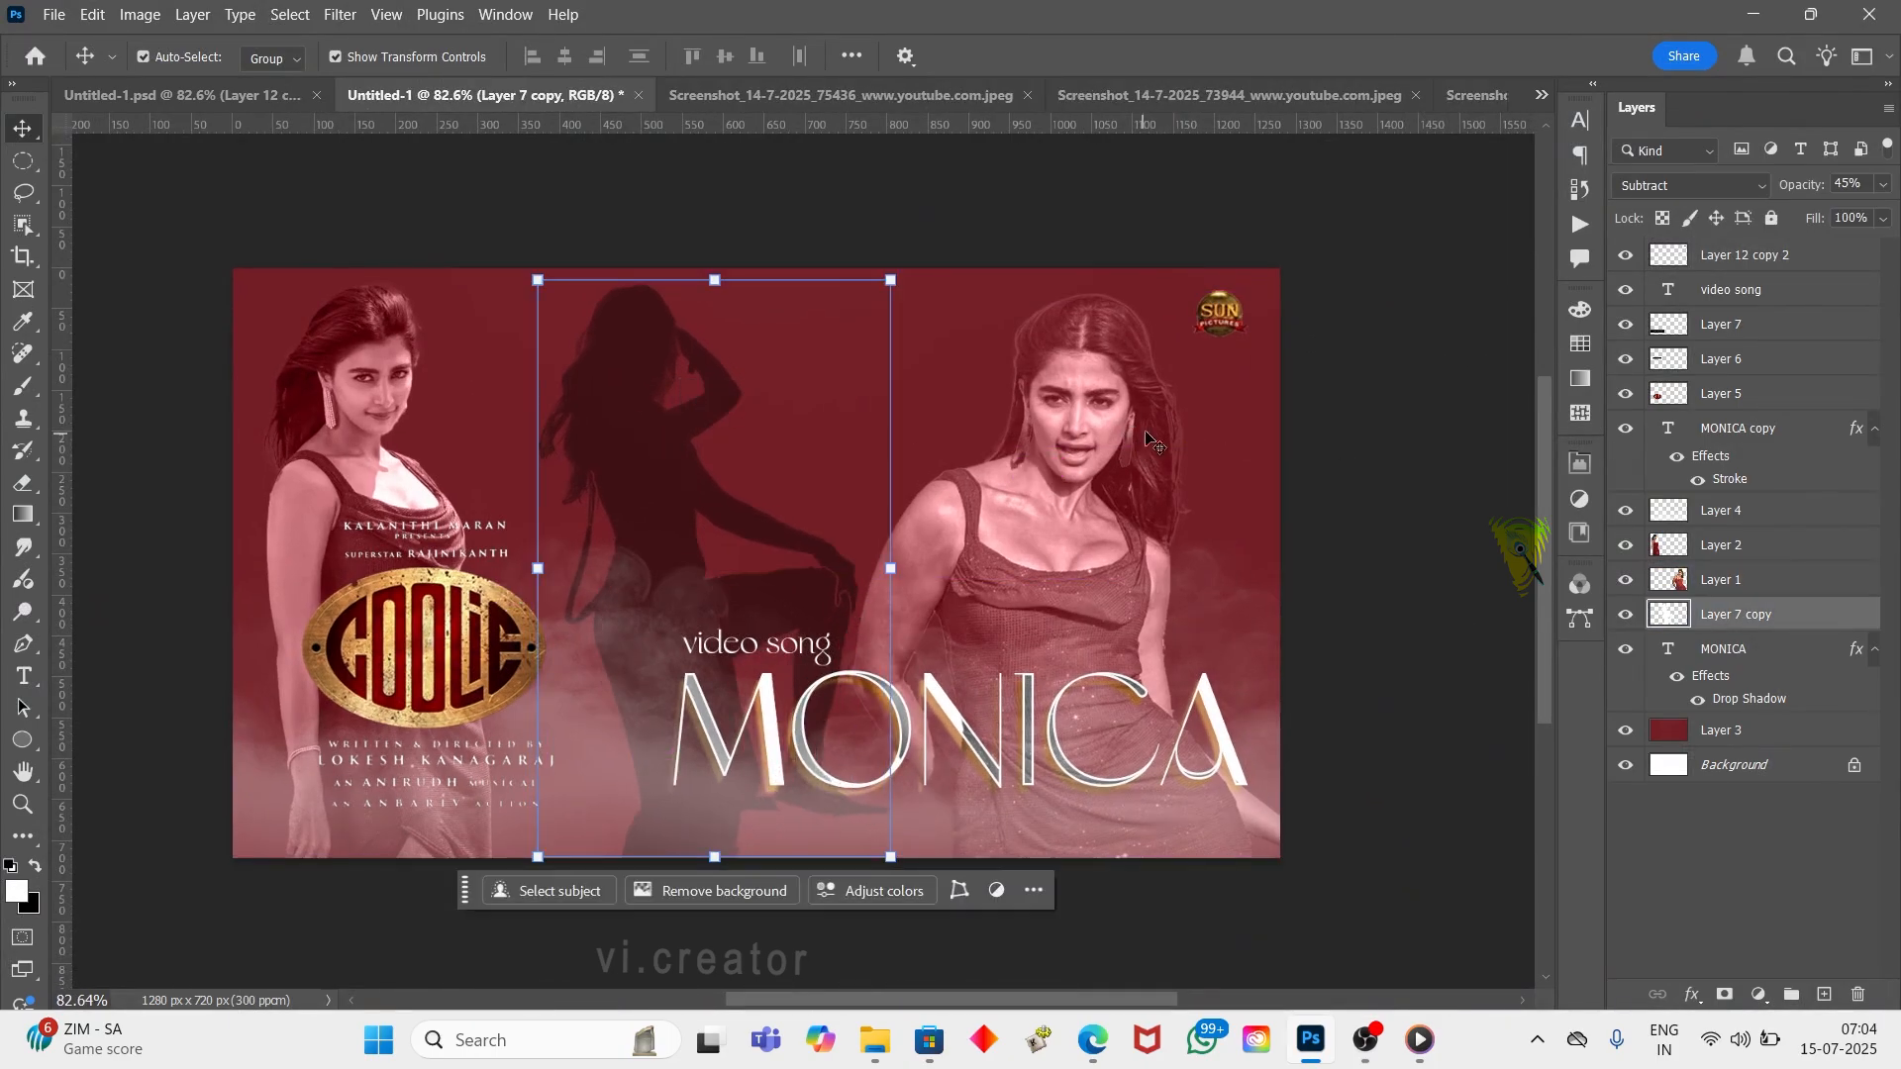
pyautogui.click(1134, 417)
pyautogui.click(888, 208)
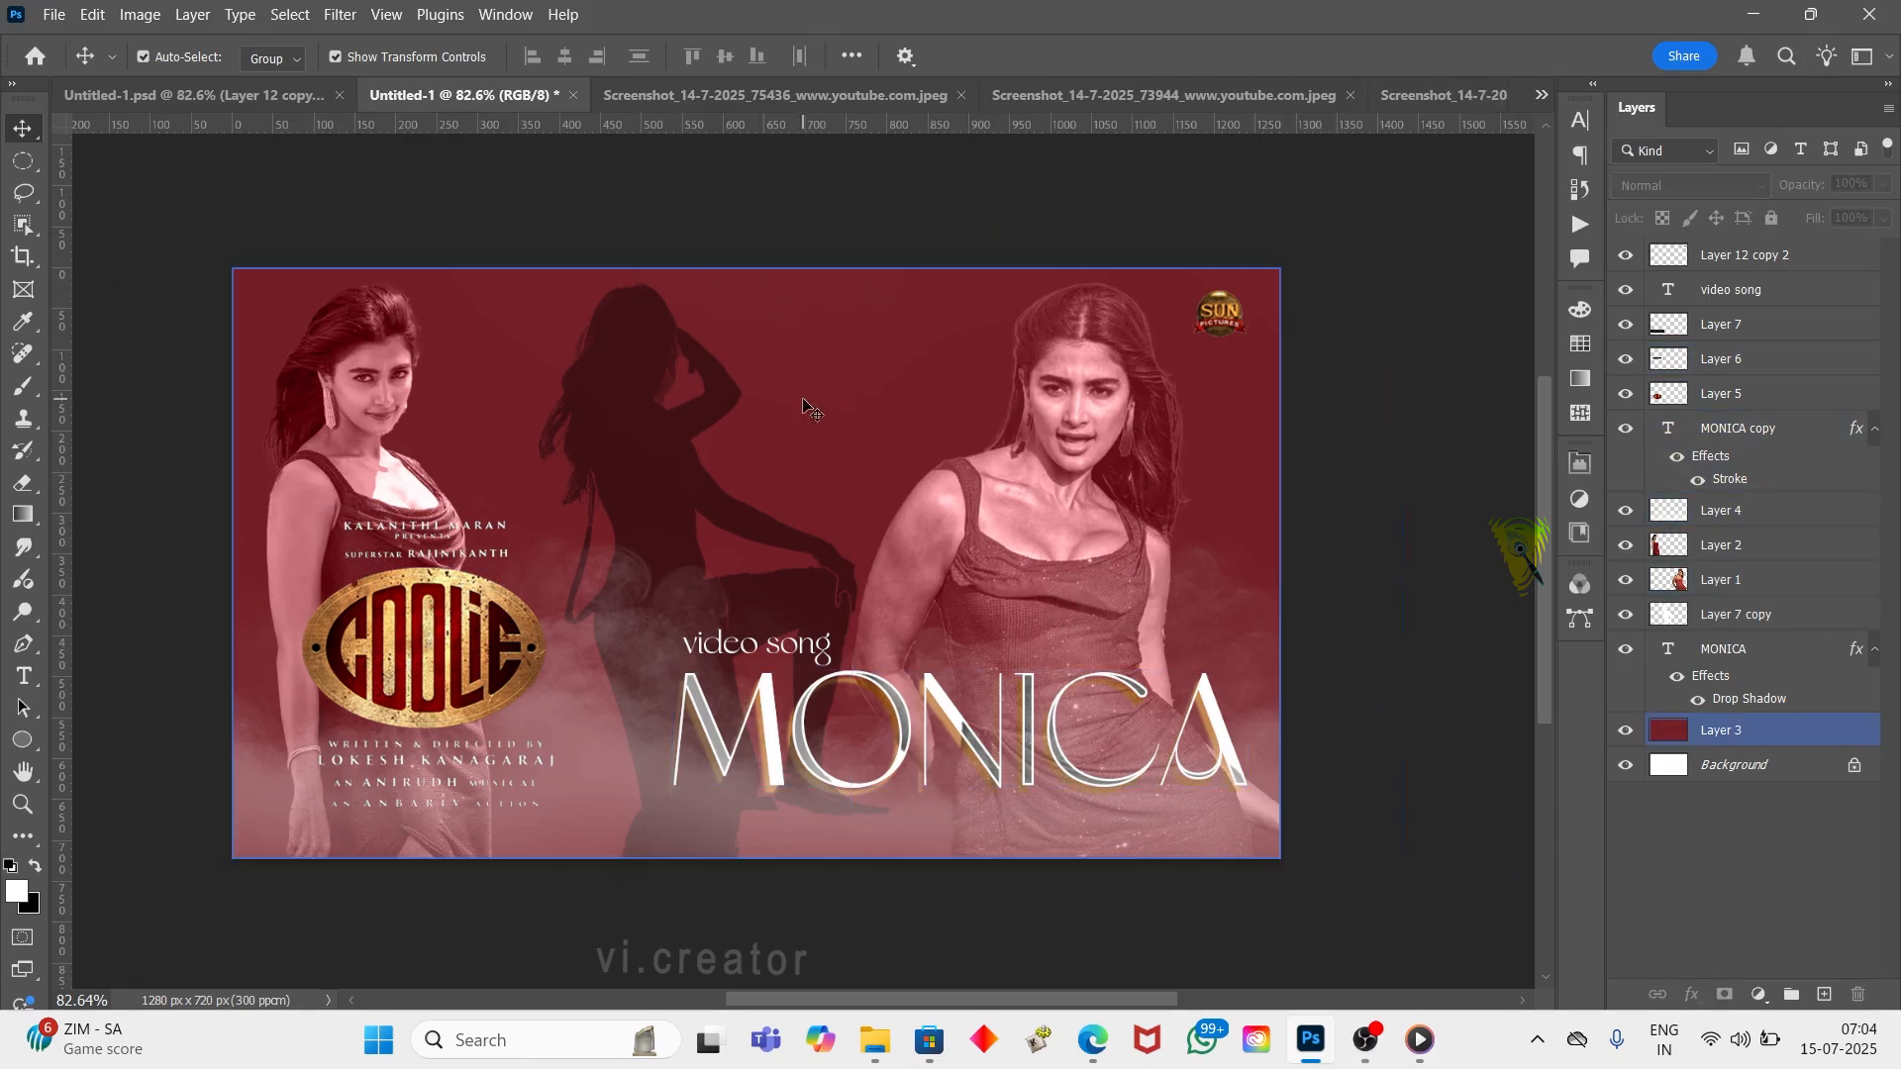
pyautogui.scroll(-1, 1109, 525)
pyautogui.click(1108, 525)
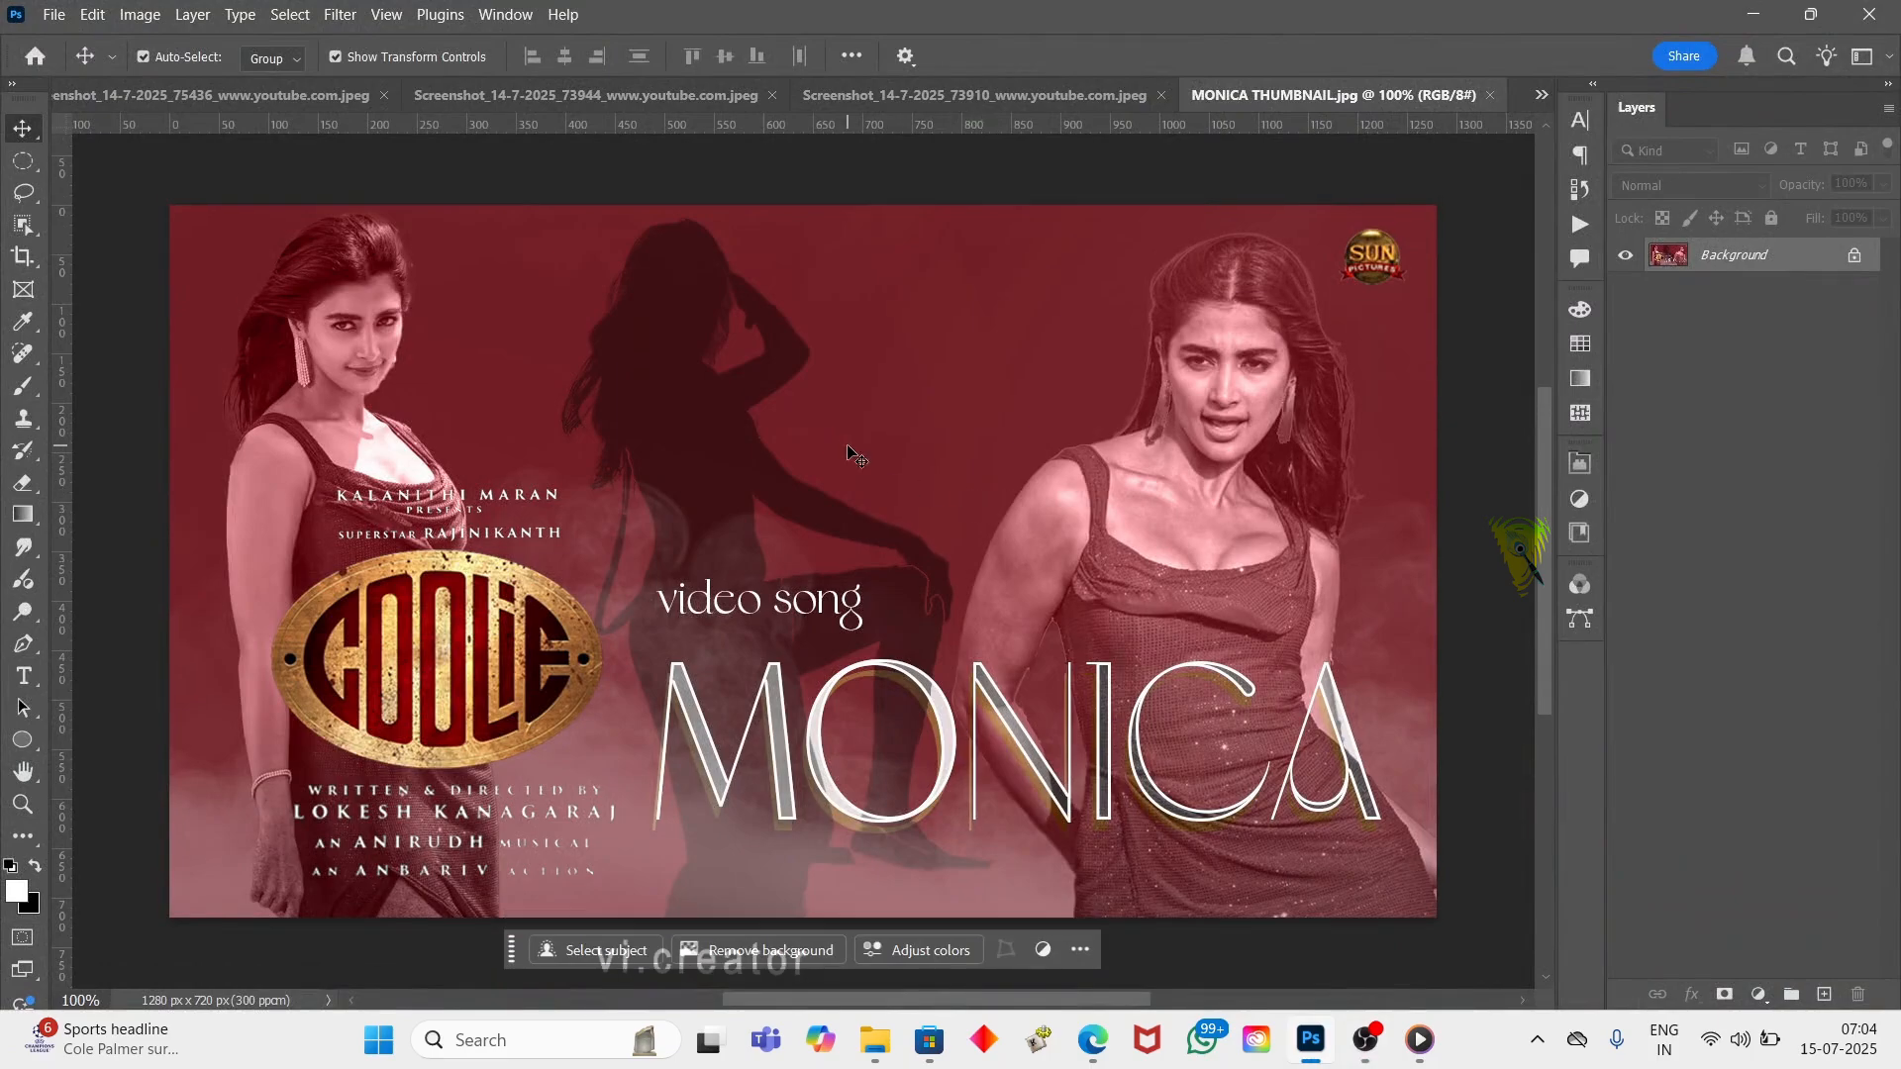
# Apply Camera Raw Light settings to MONICA THUMBNAIL.jpg: Exposure -0.60, Contrast +24, Highlights -31, Shadows +52, Whites -21; compare before and after
pyautogui.scroll(-1, 597, 397)
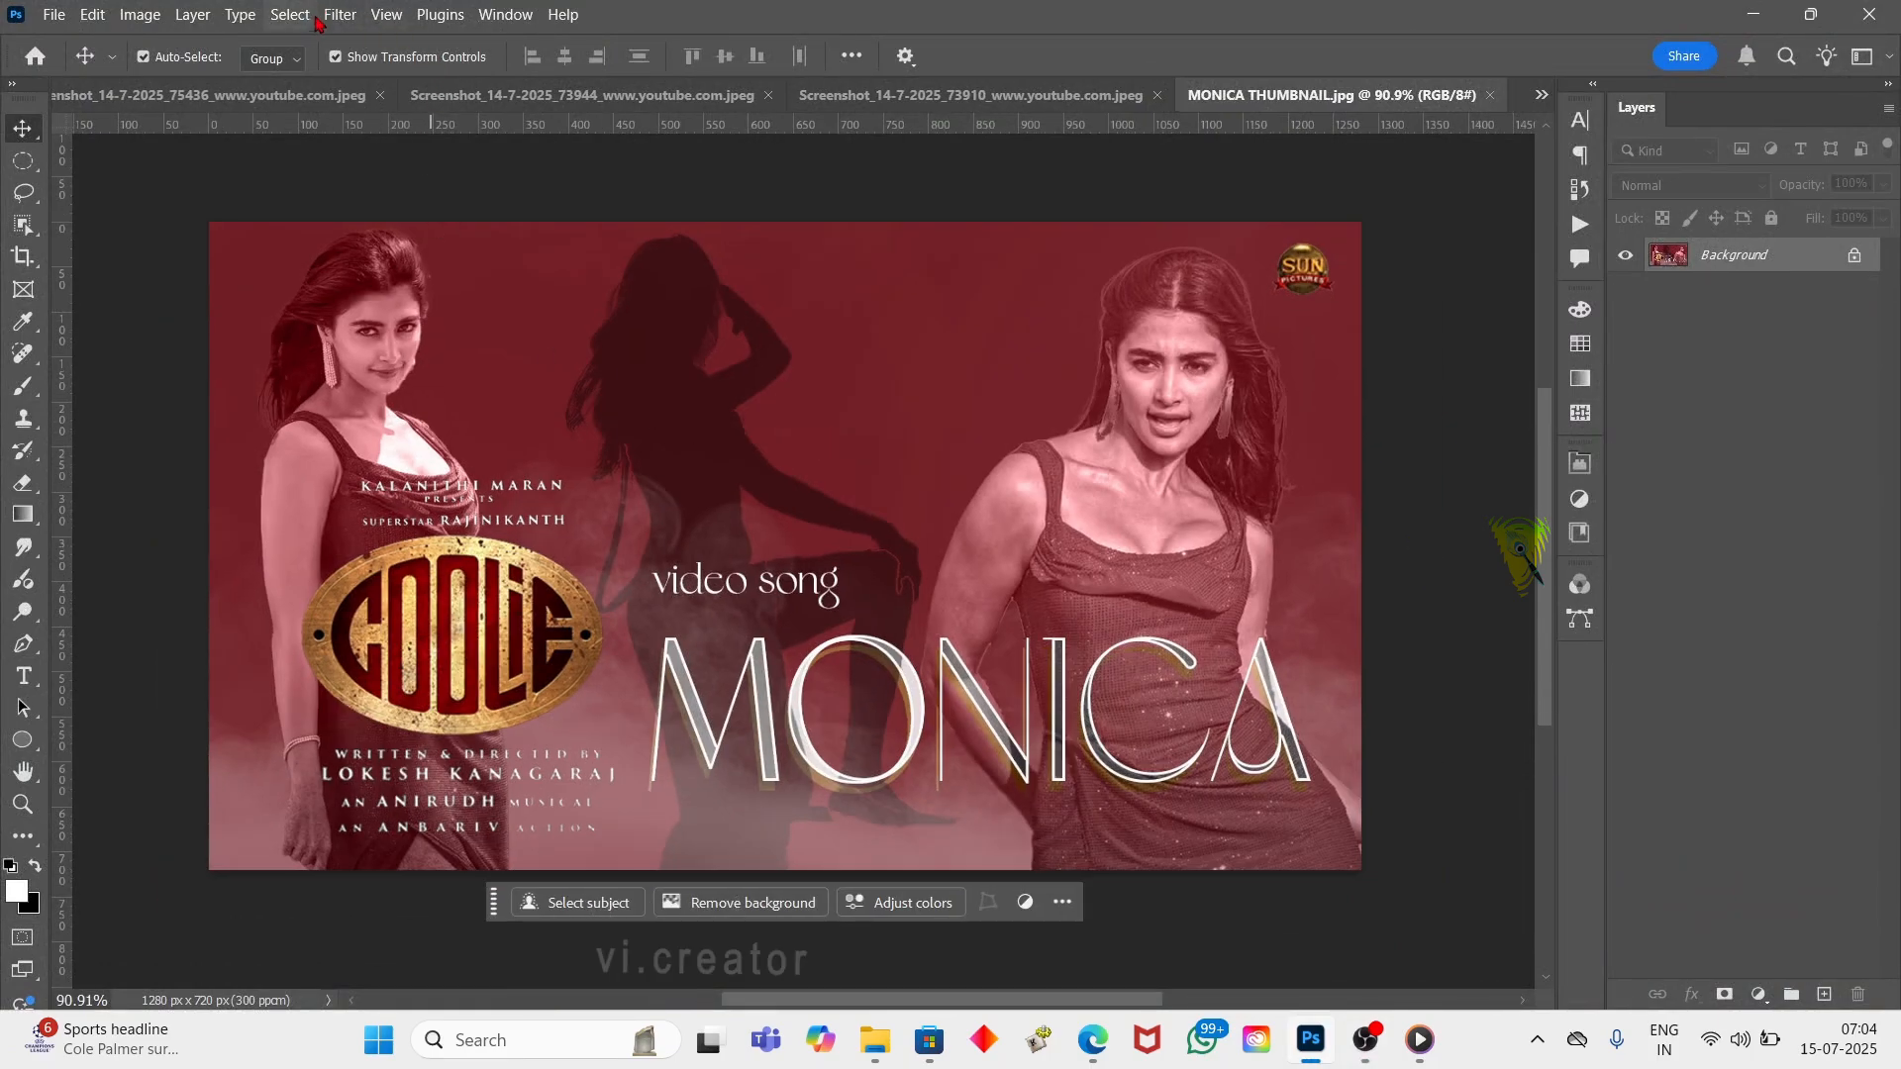
pyautogui.click(315, 16)
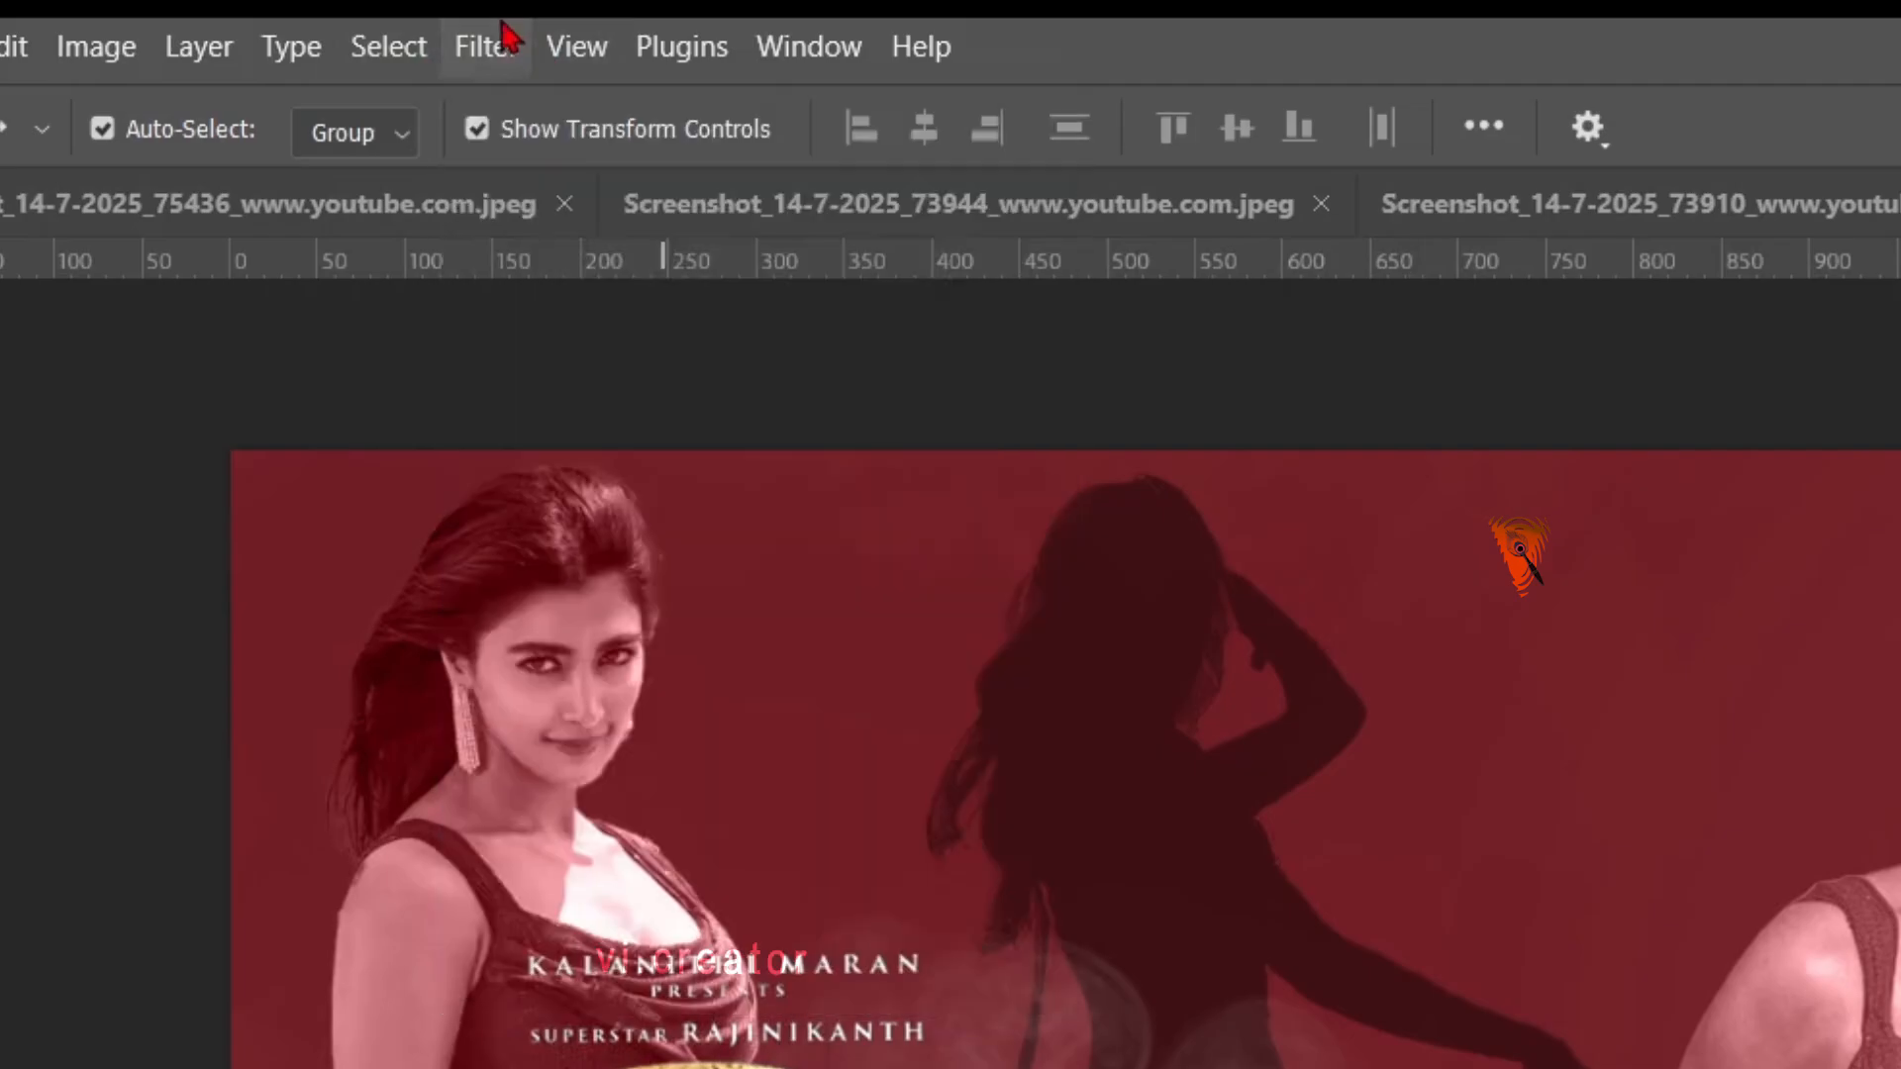
pyautogui.click(351, 12)
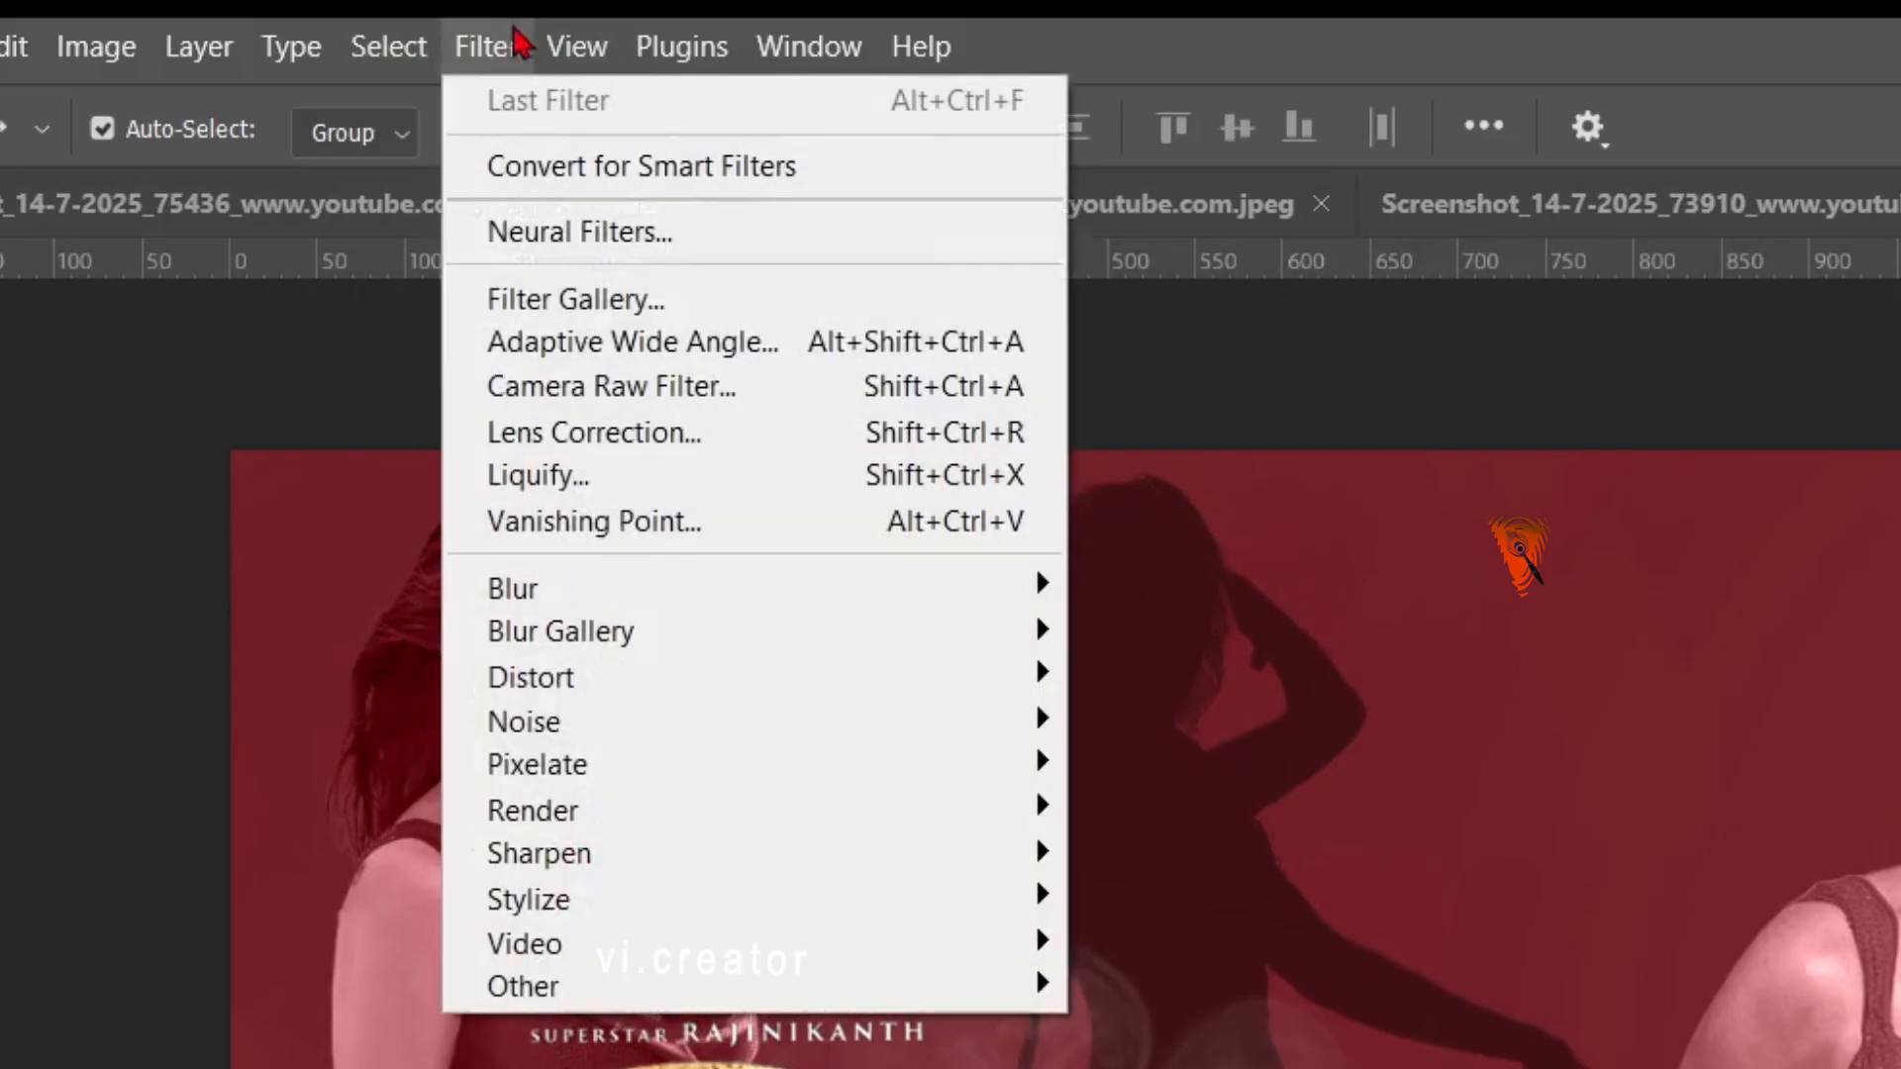
pyautogui.click(603, 389)
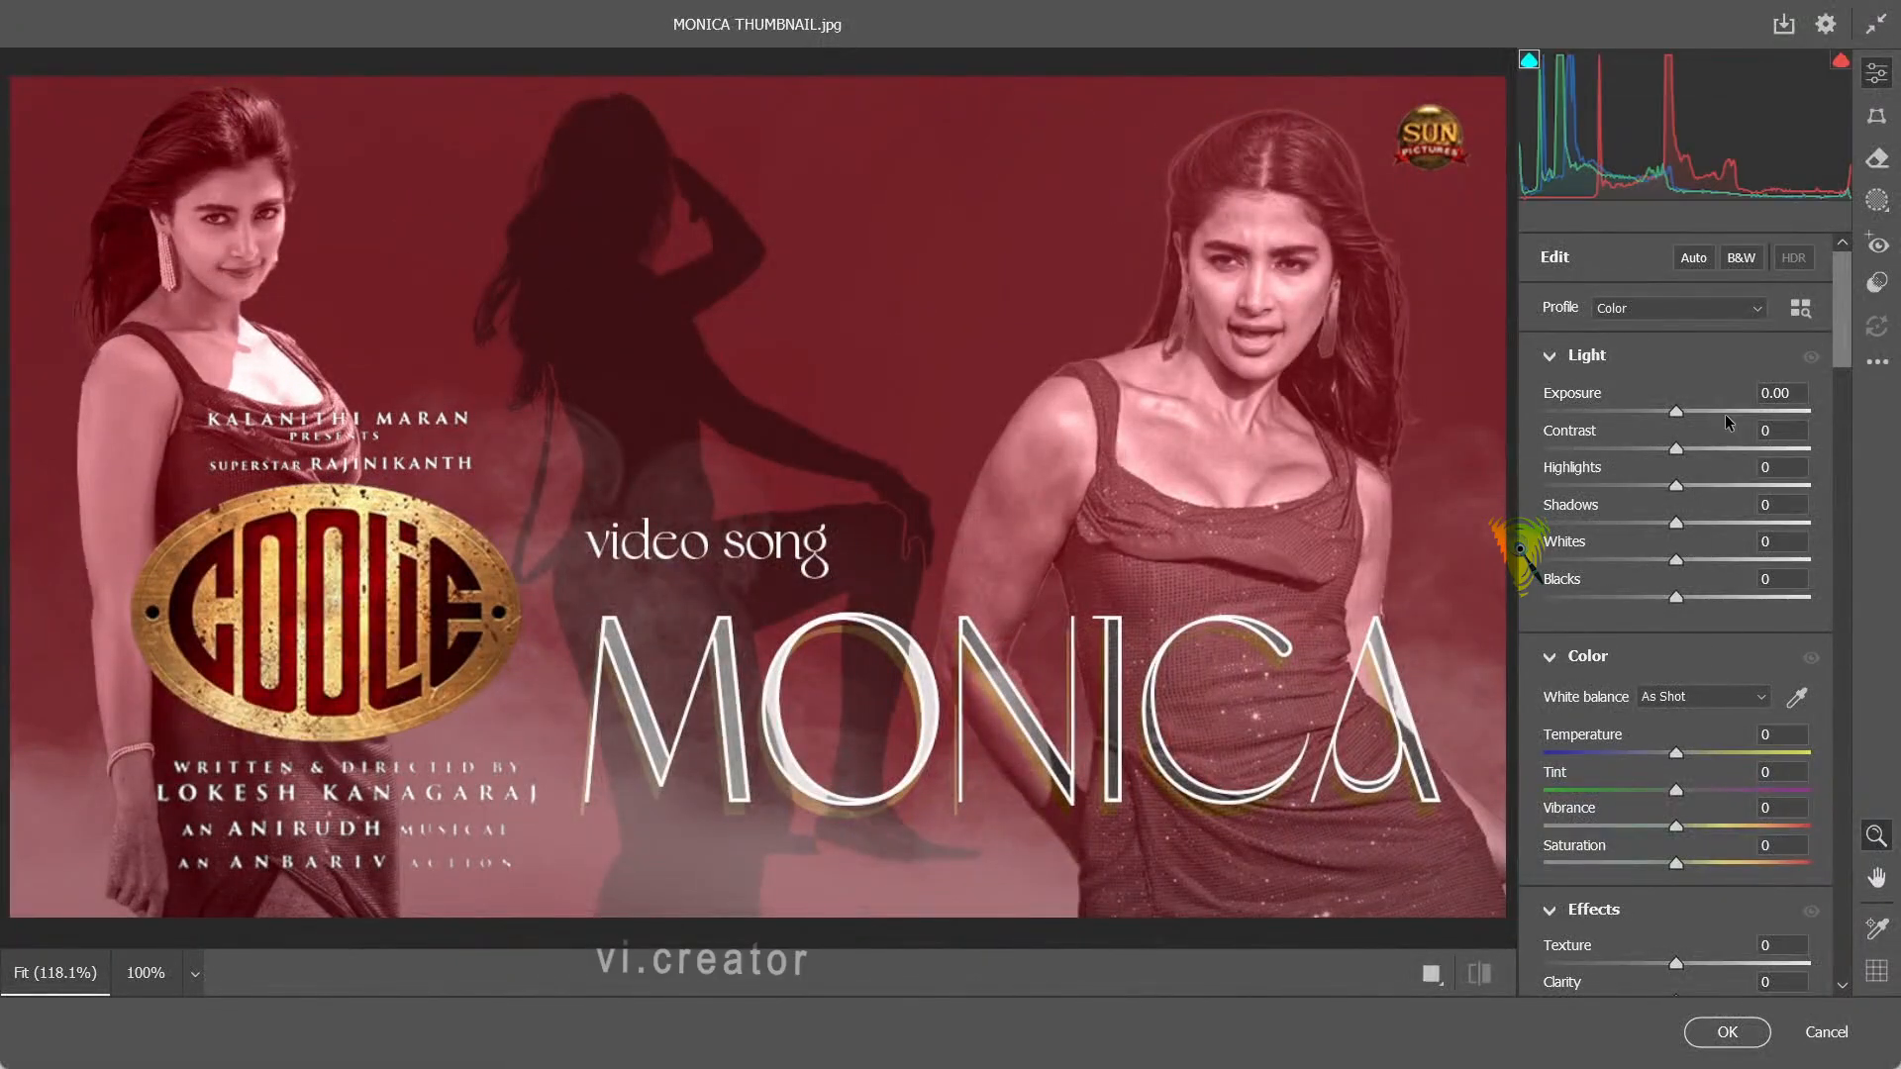
pyautogui.moveTo(1681, 414)
pyautogui.mouseDown()
pyautogui.moveTo(1661, 411)
pyautogui.moveTo(1734, 445)
pyautogui.moveTo(1661, 412)
pyautogui.mouseUp()
pyautogui.moveTo(1677, 487); pyautogui.dragTo(1740, 502)
pyautogui.moveTo(1679, 561); pyautogui.dragTo(1654, 521)
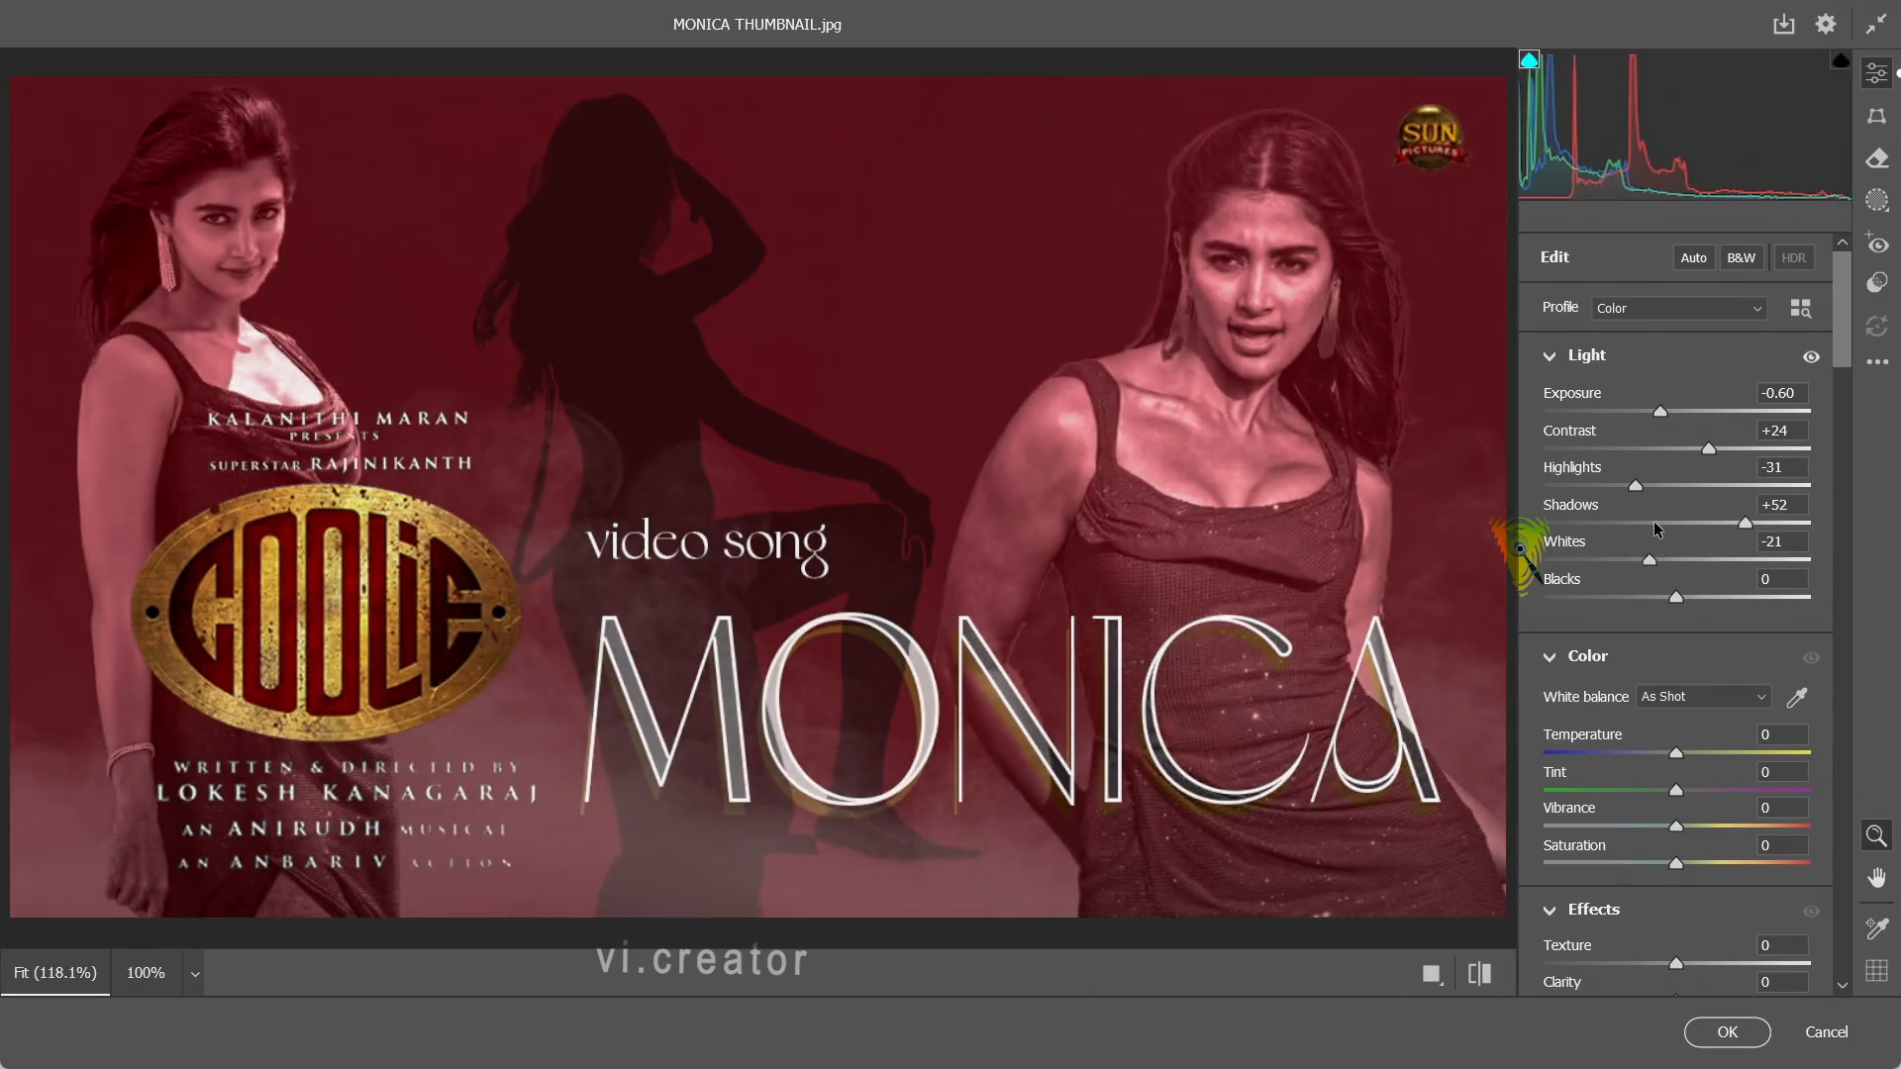
pyautogui.click(1809, 360)
pyautogui.click(1809, 361)
pyautogui.click(1809, 360)
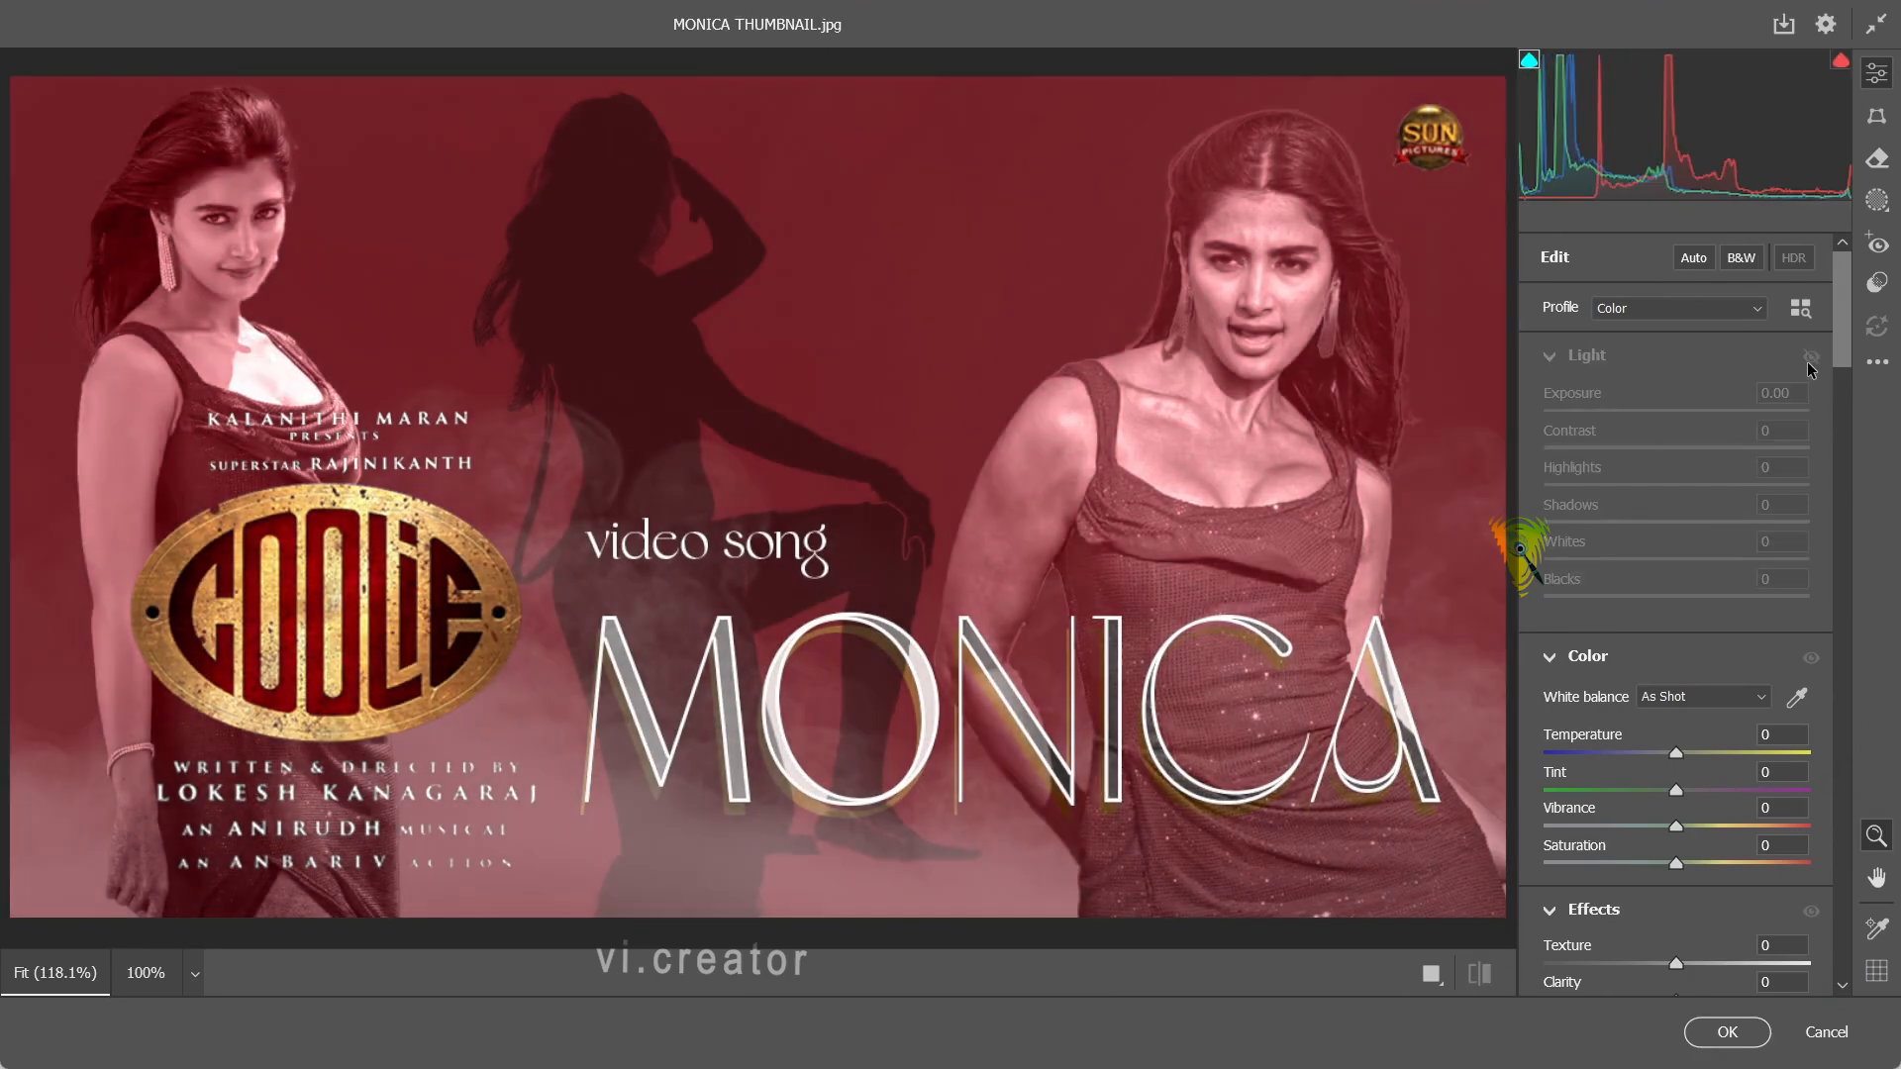
pyautogui.click(1809, 360)
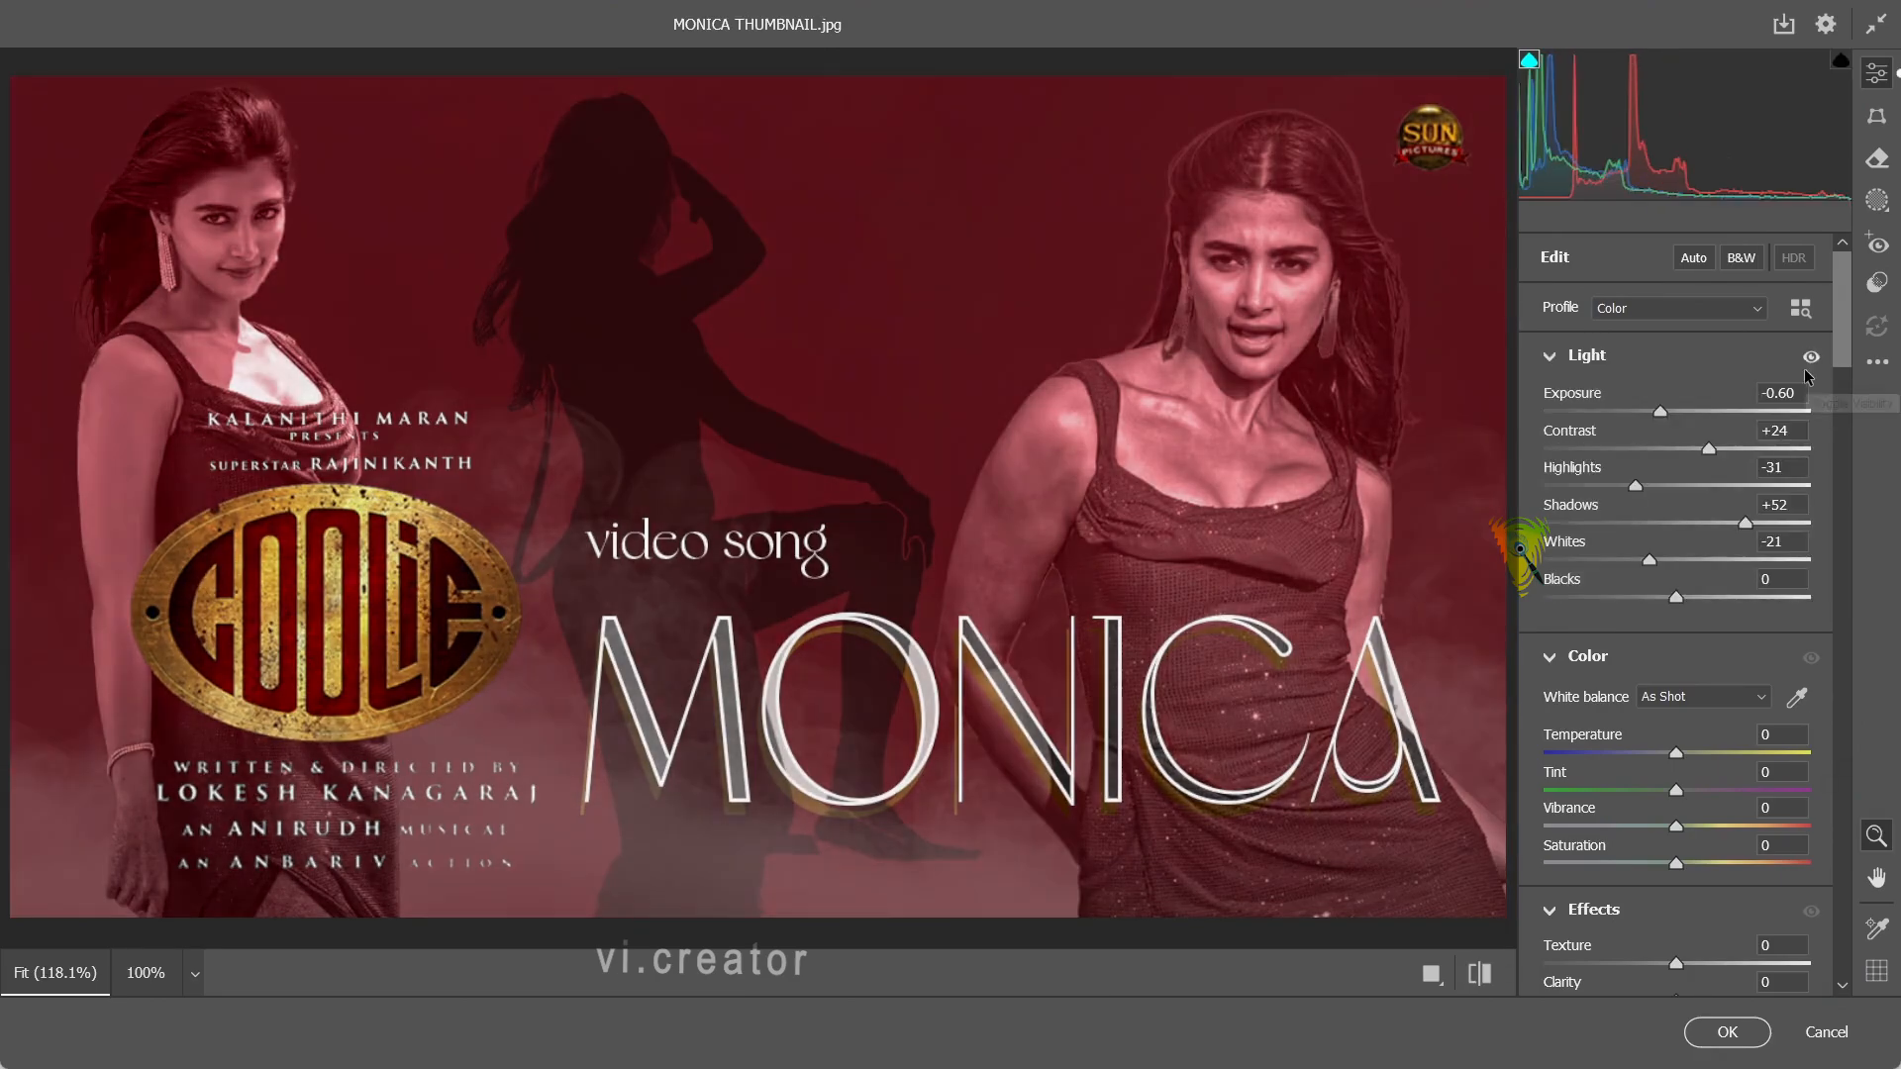
# Set Blacks to -30 and Whites to +21, and compare the image with the Light adjustments off and on
pyautogui.scroll(-2, 1772, 427)
pyautogui.moveTo(1676, 448); pyautogui.dragTo(1707, 408)
pyautogui.scroll(2, 1792, 356)
pyautogui.click(1810, 356)
pyautogui.click(1810, 356)
pyautogui.click(1811, 356)
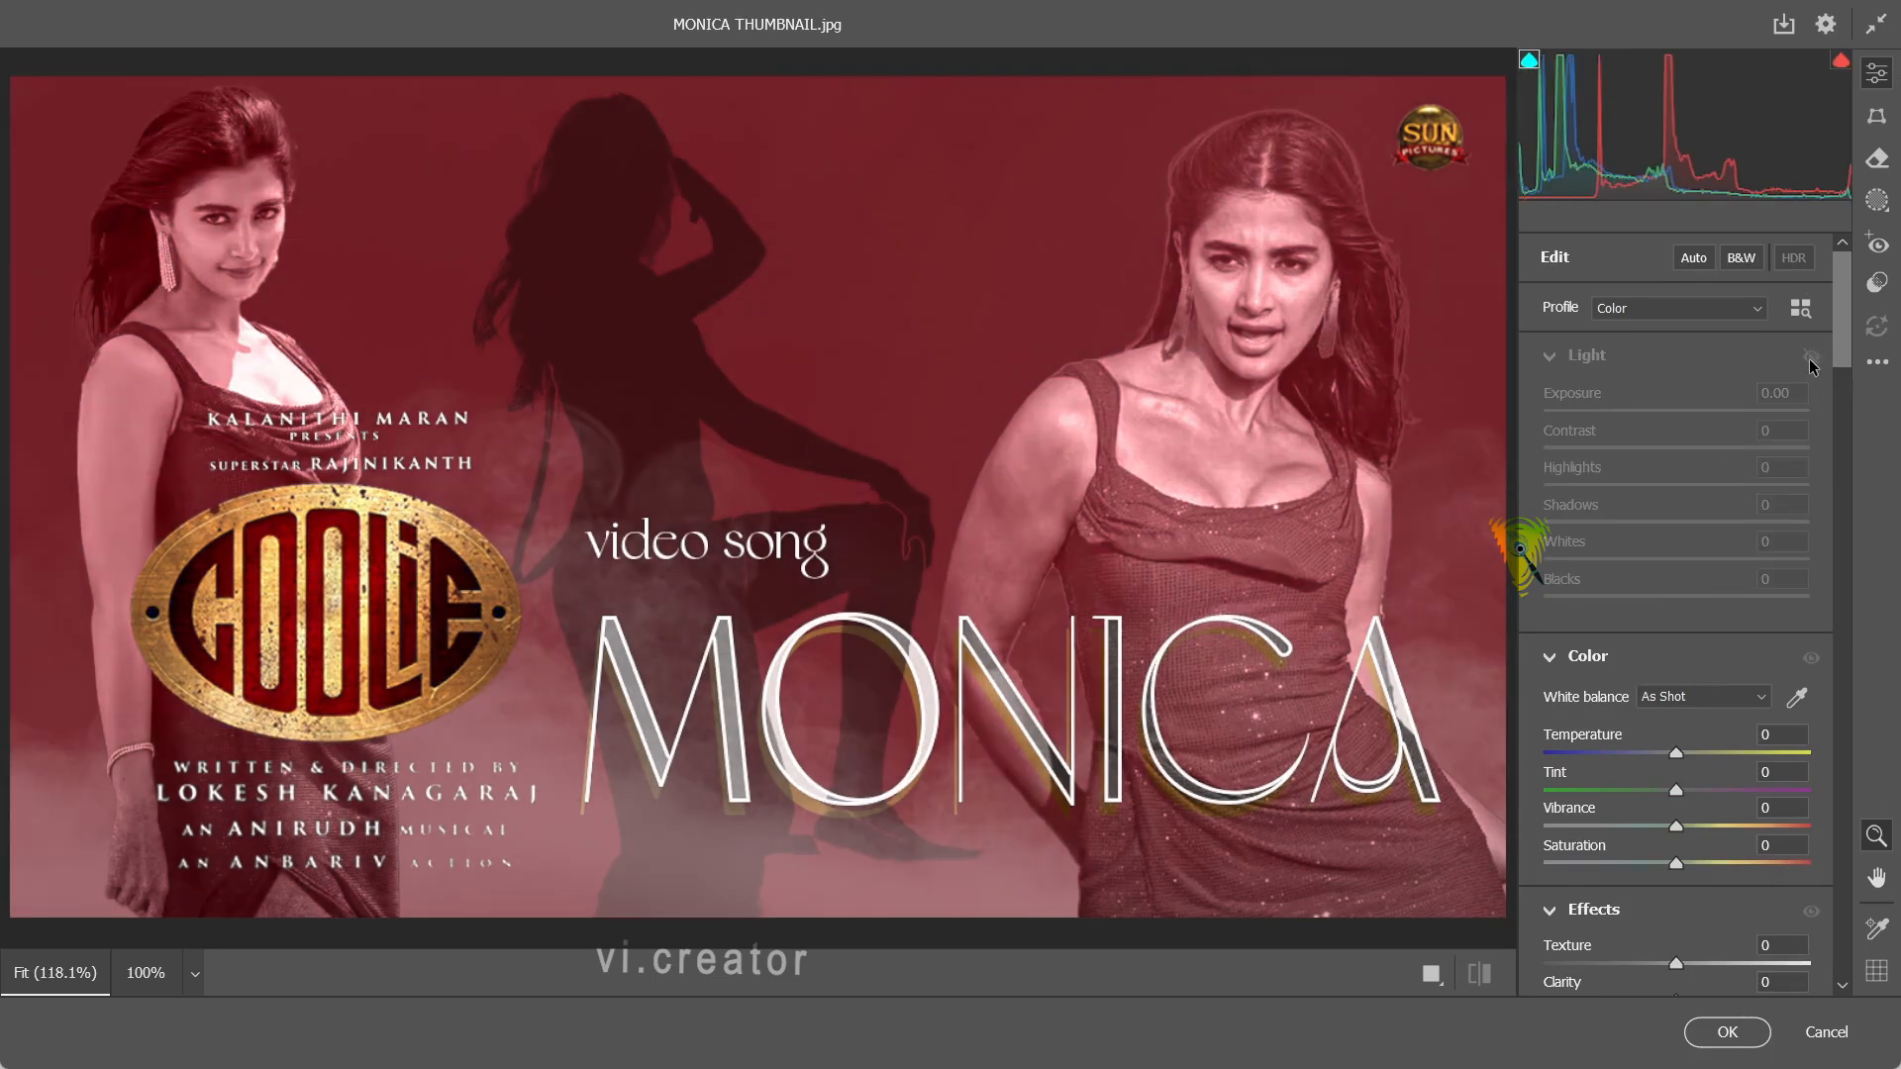
pyautogui.click(1811, 356)
# Lower Vibrance to -22 and compare the image with the Color adjustments off and on
pyautogui.scroll(-3, 1742, 520)
pyautogui.moveTo(1675, 456); pyautogui.dragTo(1649, 372)
pyautogui.scroll(-2, 1678, 495)
pyautogui.scroll(4, 1780, 384)
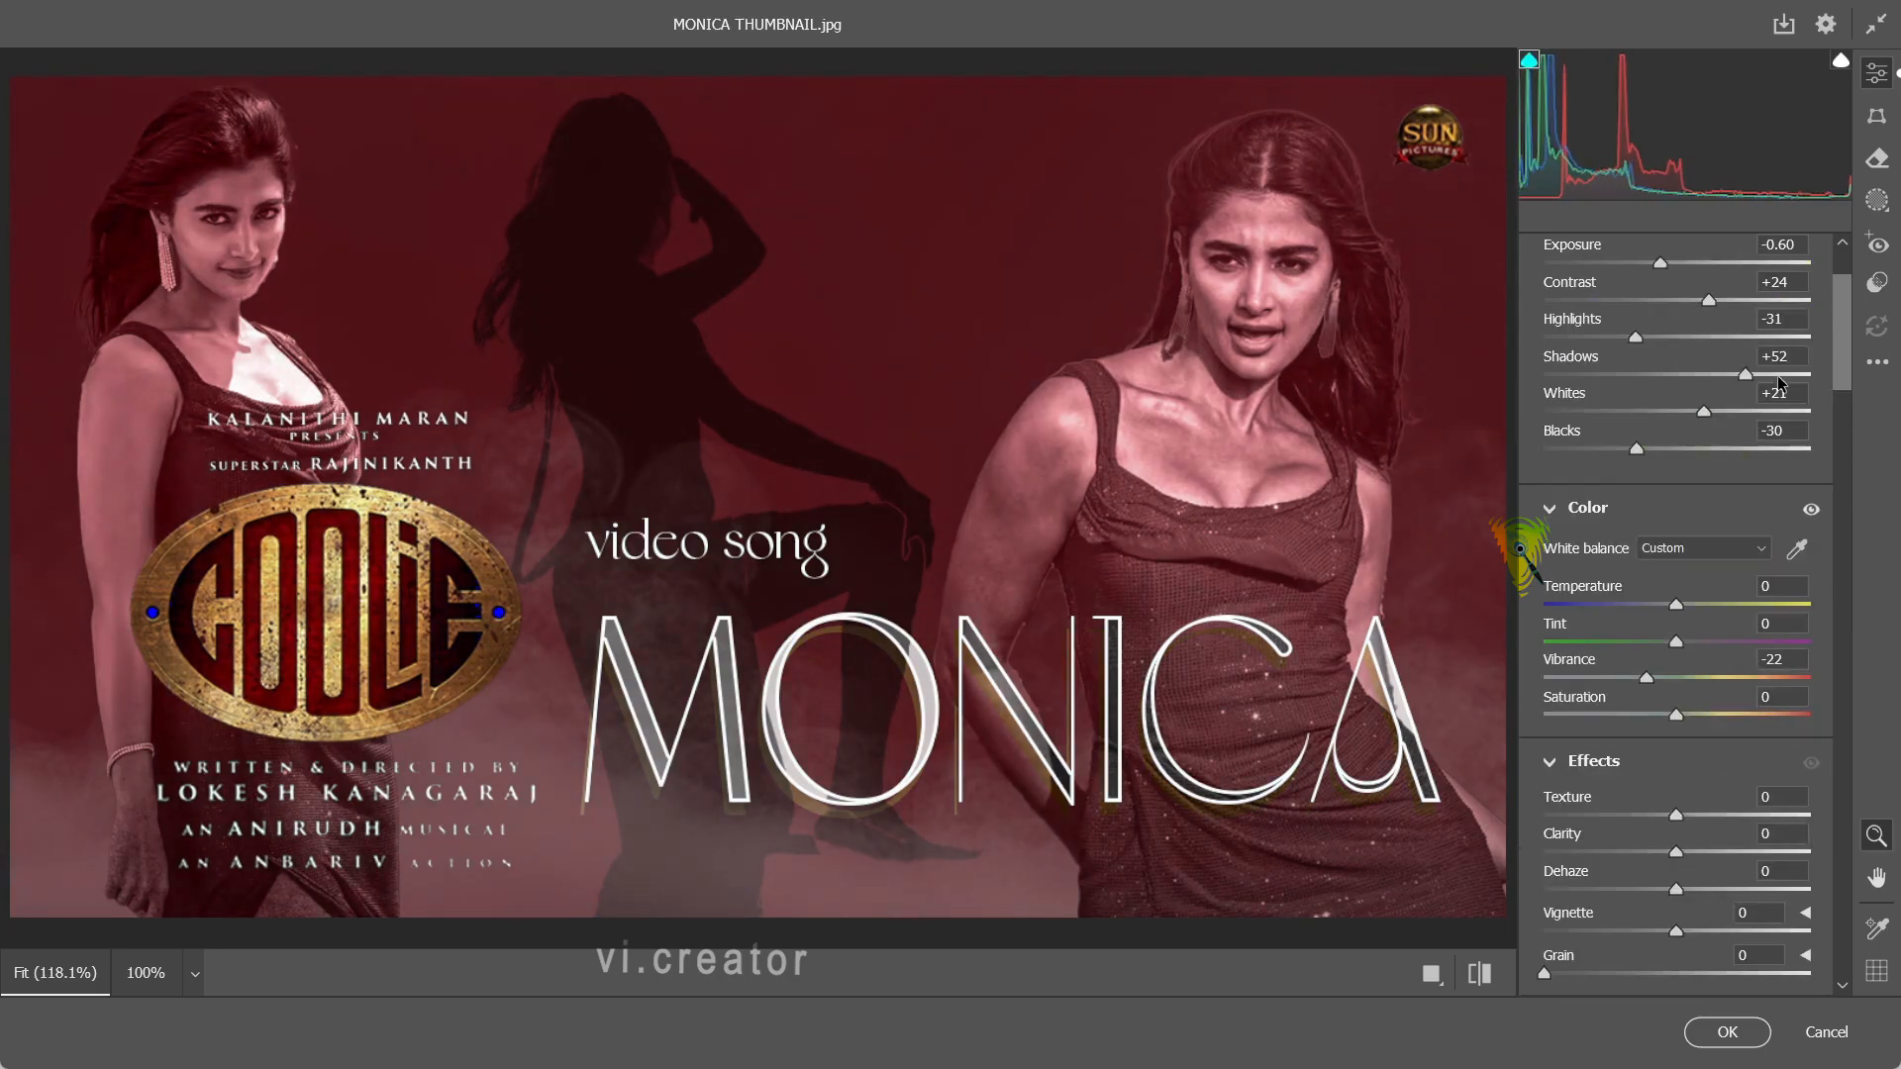
pyautogui.click(1809, 509)
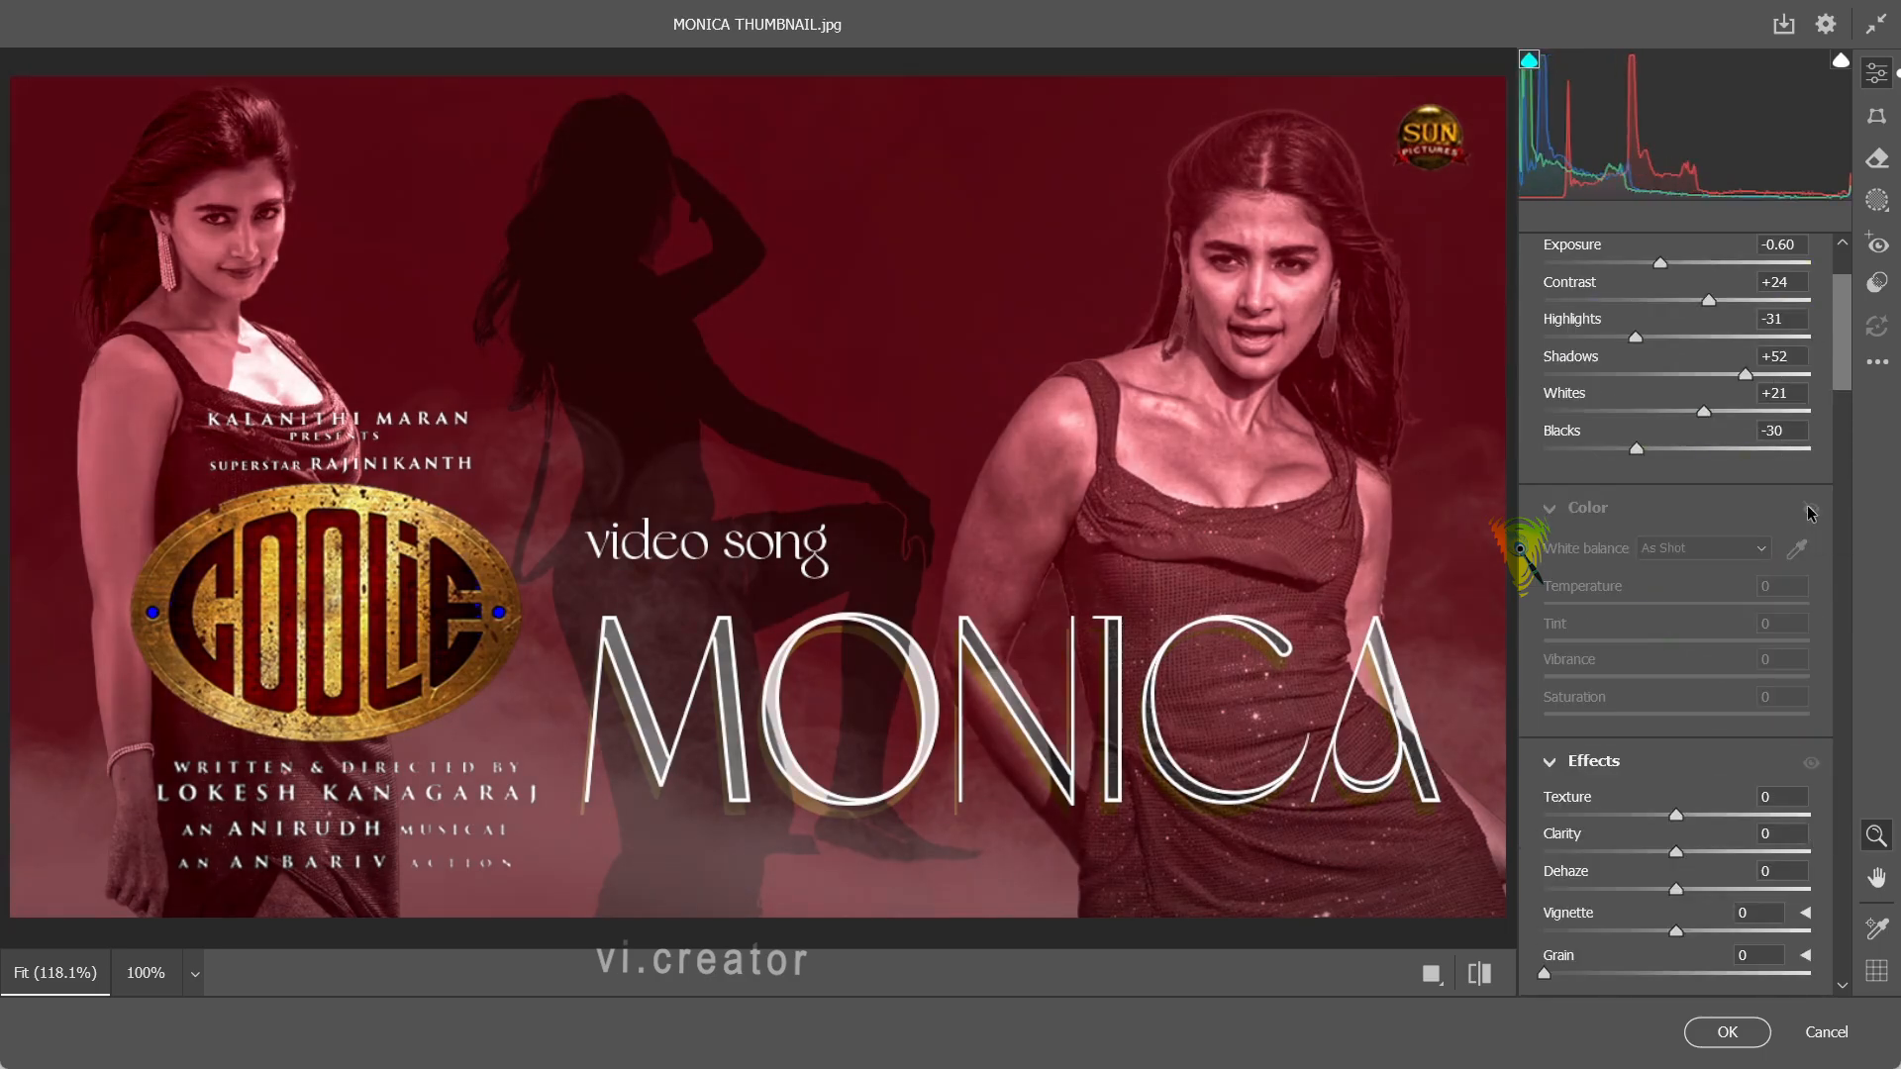
pyautogui.click(1809, 509)
# Lower the Texture effect to -86 to soften the image
pyautogui.scroll(-4, 1808, 504)
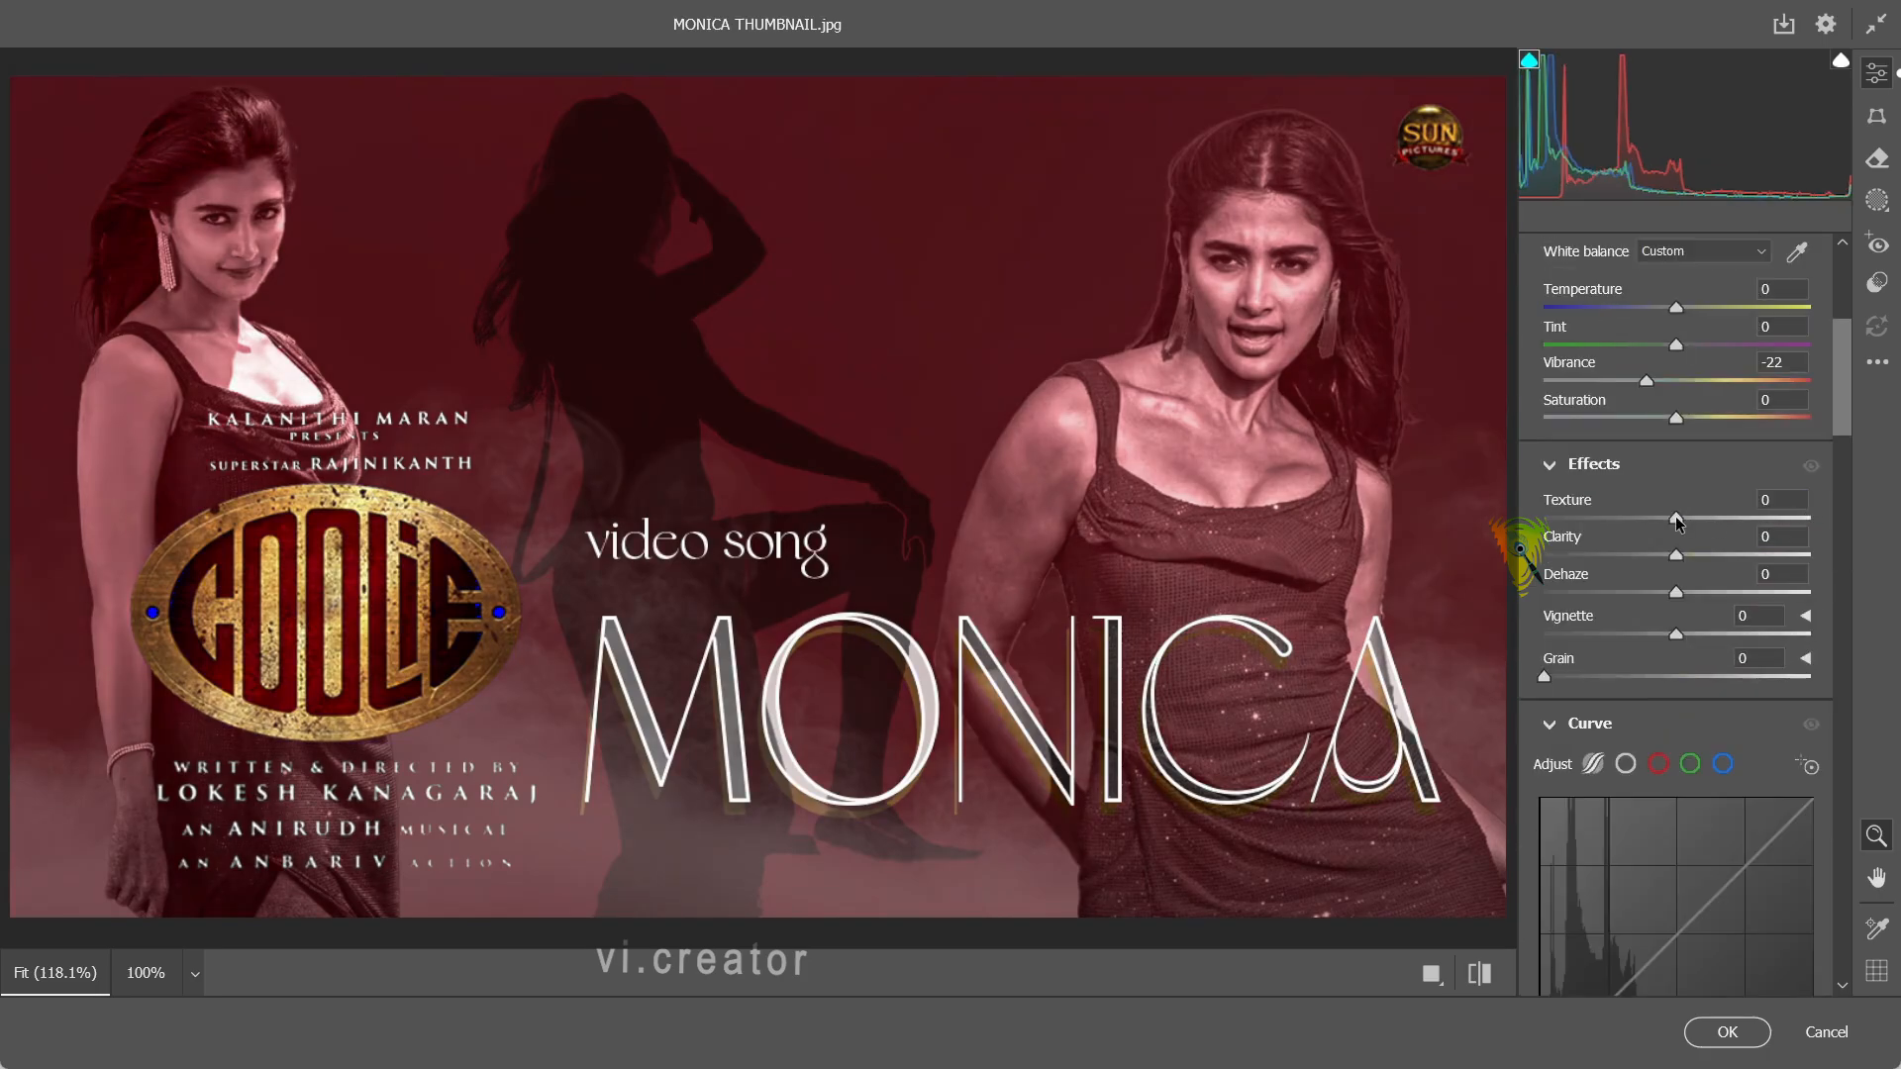
pyautogui.moveTo(1644, 502); pyautogui.dragTo(1616, 494)
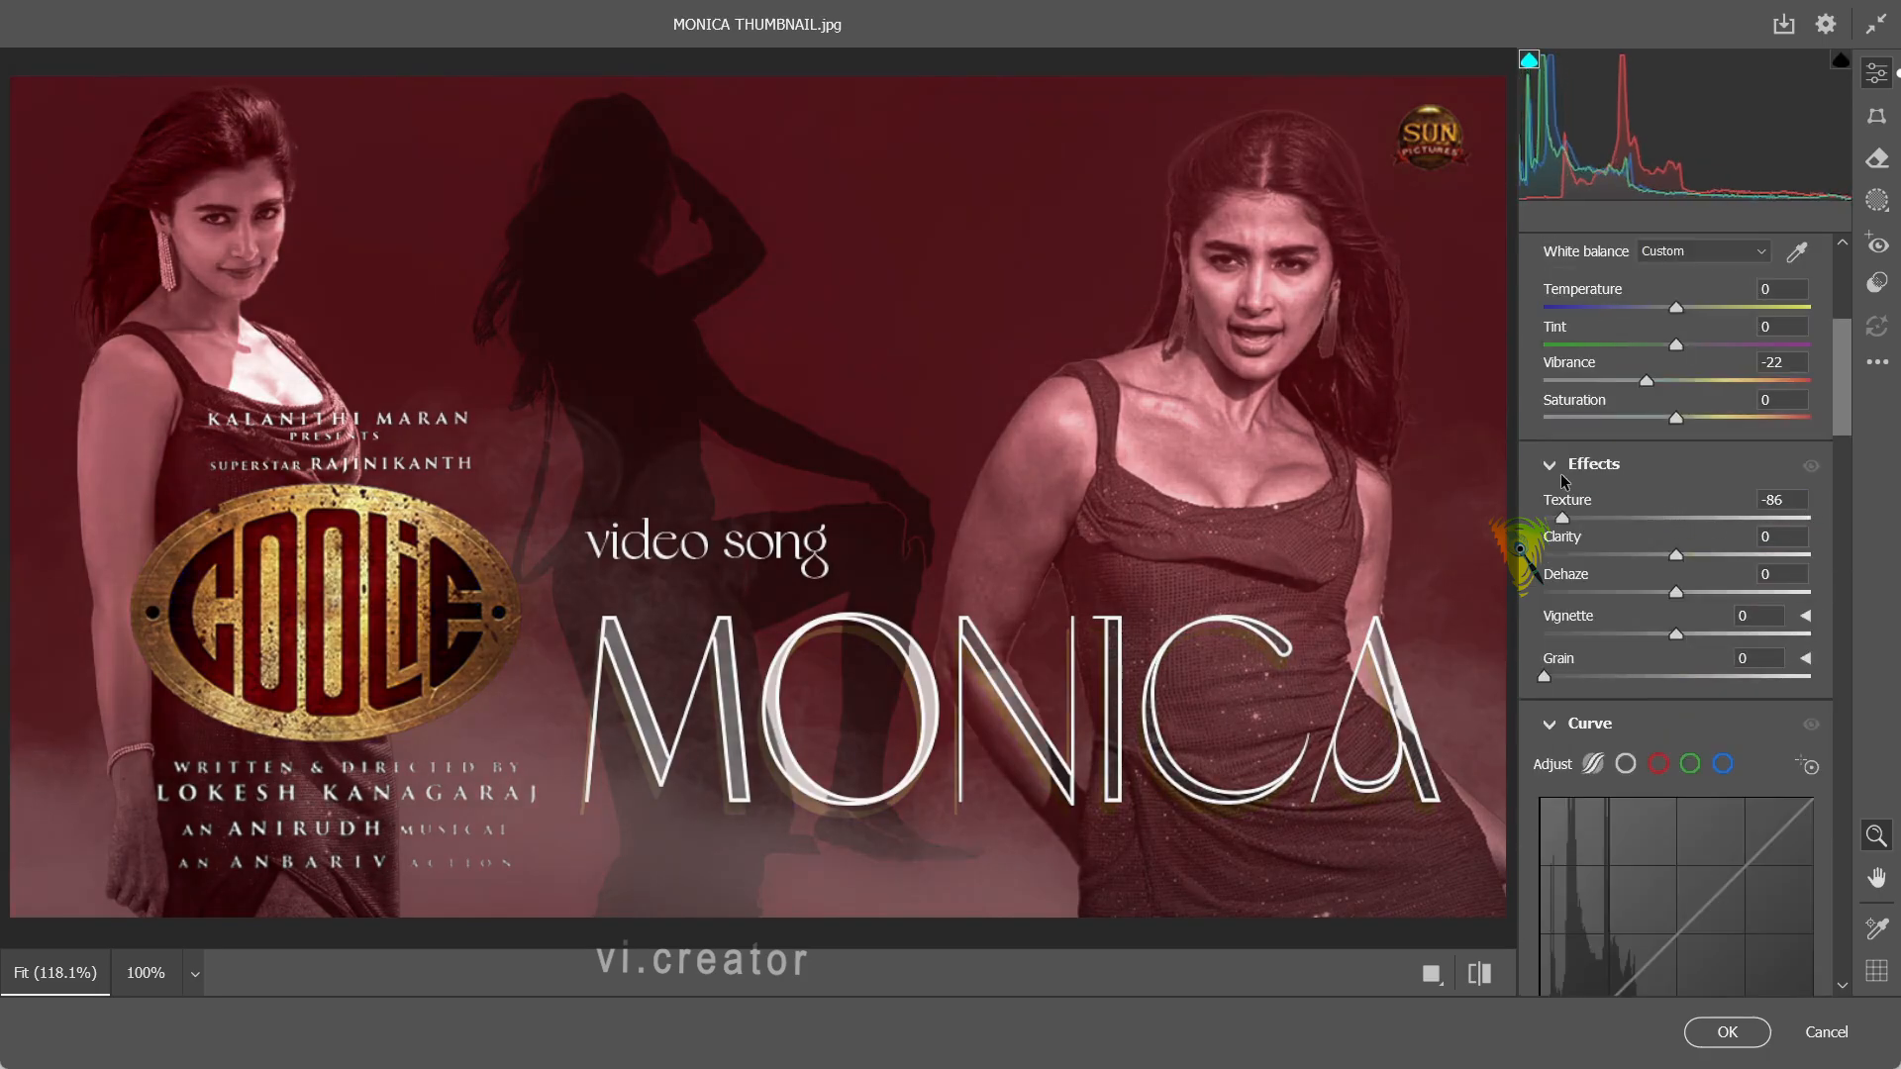